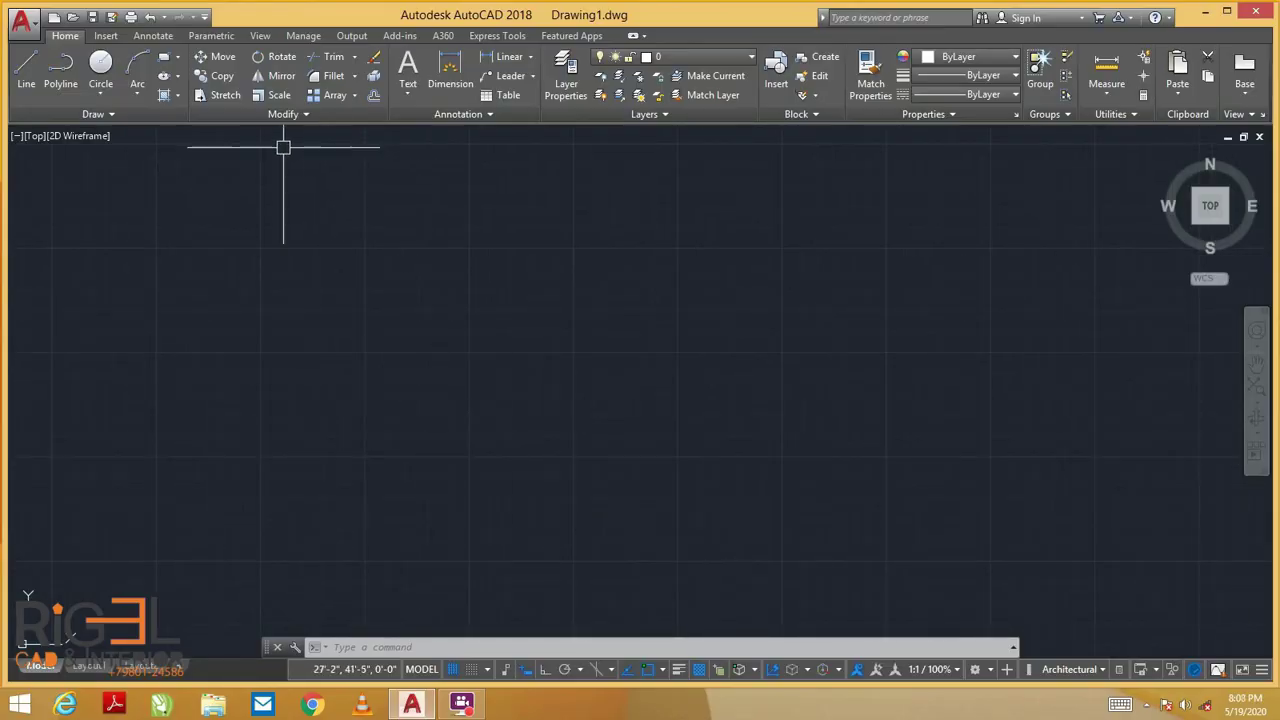
# Draw the 13' by 11' room outline with orthogonal lines
pyautogui.click(27, 73)
pyautogui.click(389, 313)
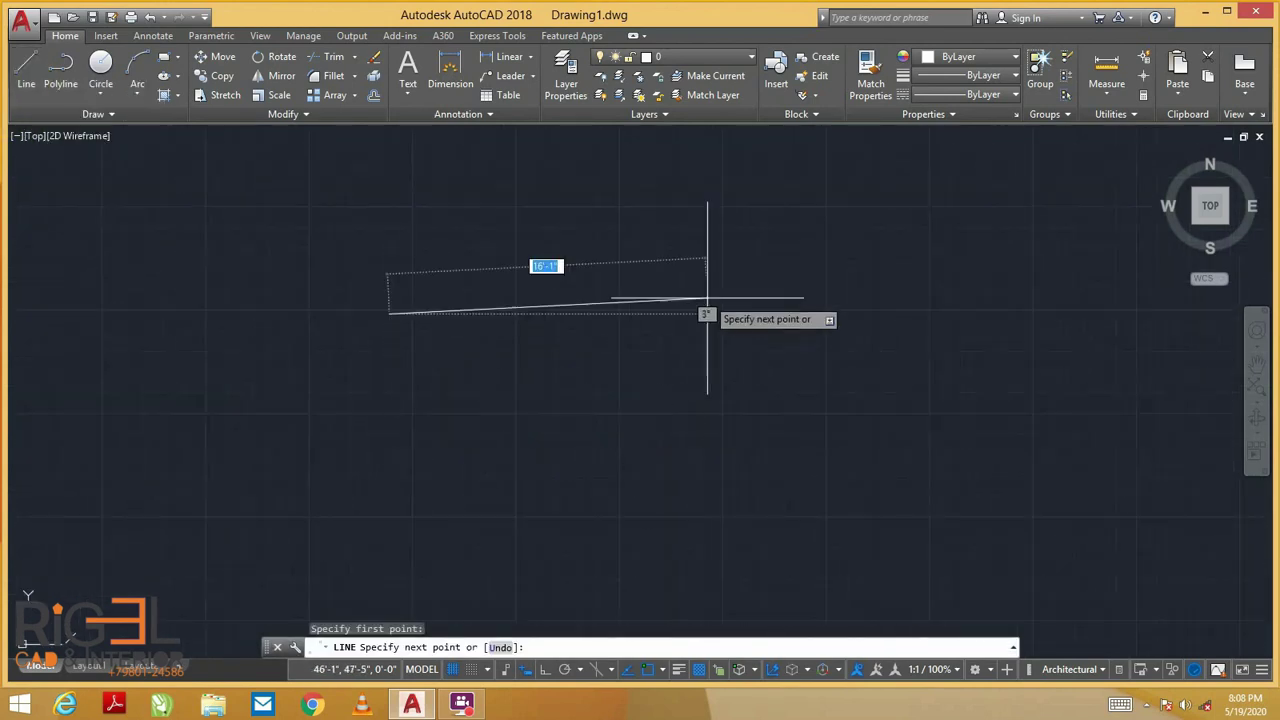
pyautogui.press('F8')
pyautogui.write("13'")
pyautogui.press('Return')
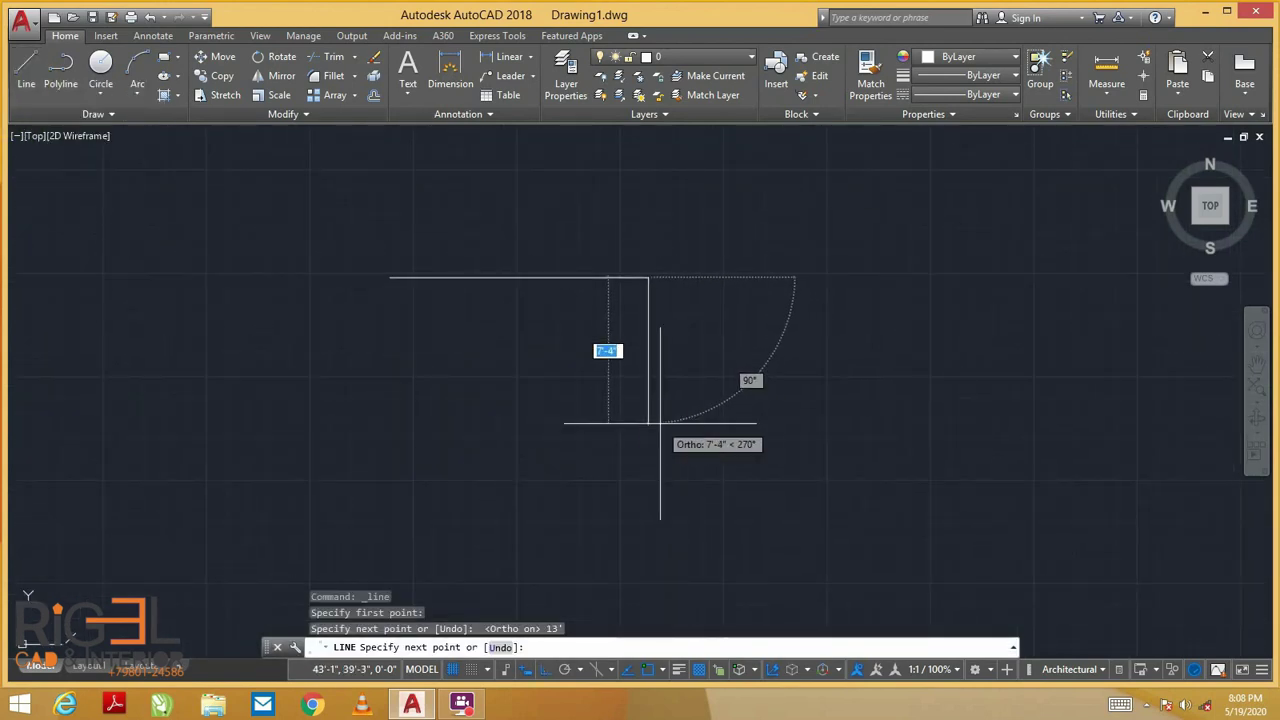
pyautogui.write("11'")
pyautogui.press('Return')
pyautogui.write("13'")
pyautogui.press('Return')
pyautogui.click(389, 278)
pyautogui.press('Escape')
pyautogui.press('Escape')
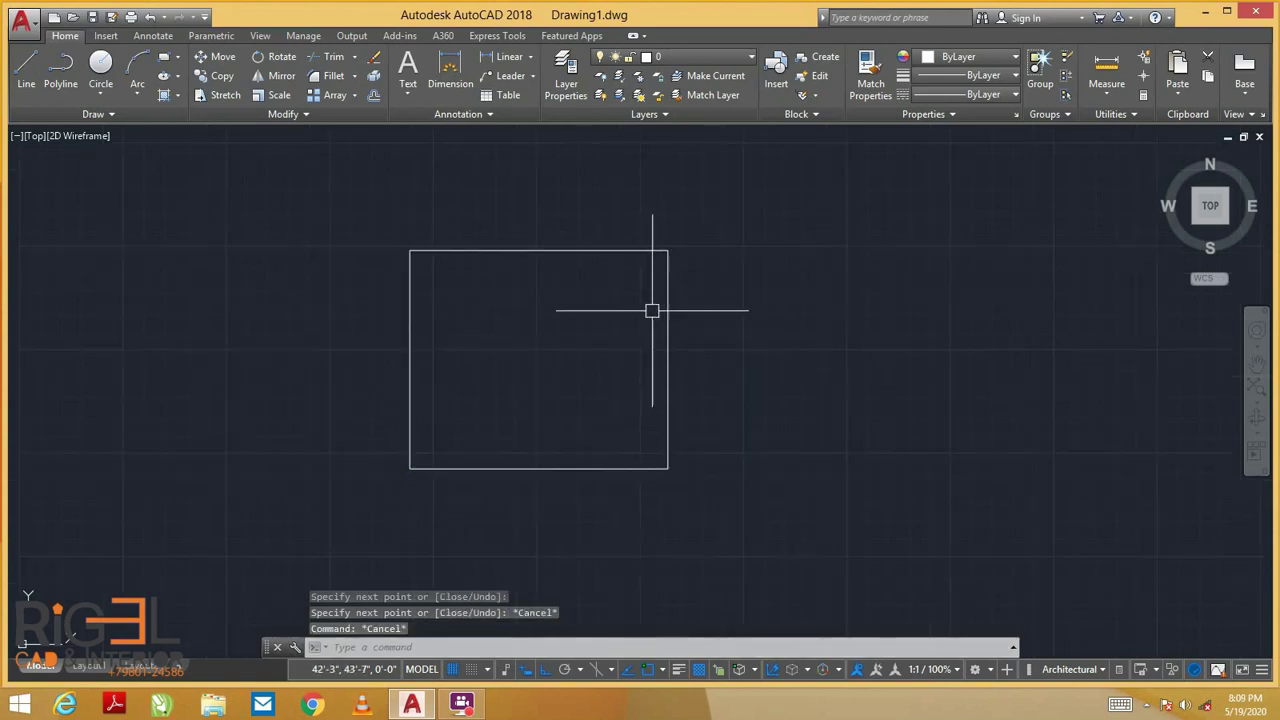
# Offset the right wall edge outward to form a double wall line
pyautogui.write('o')
pyautogui.press('Return')
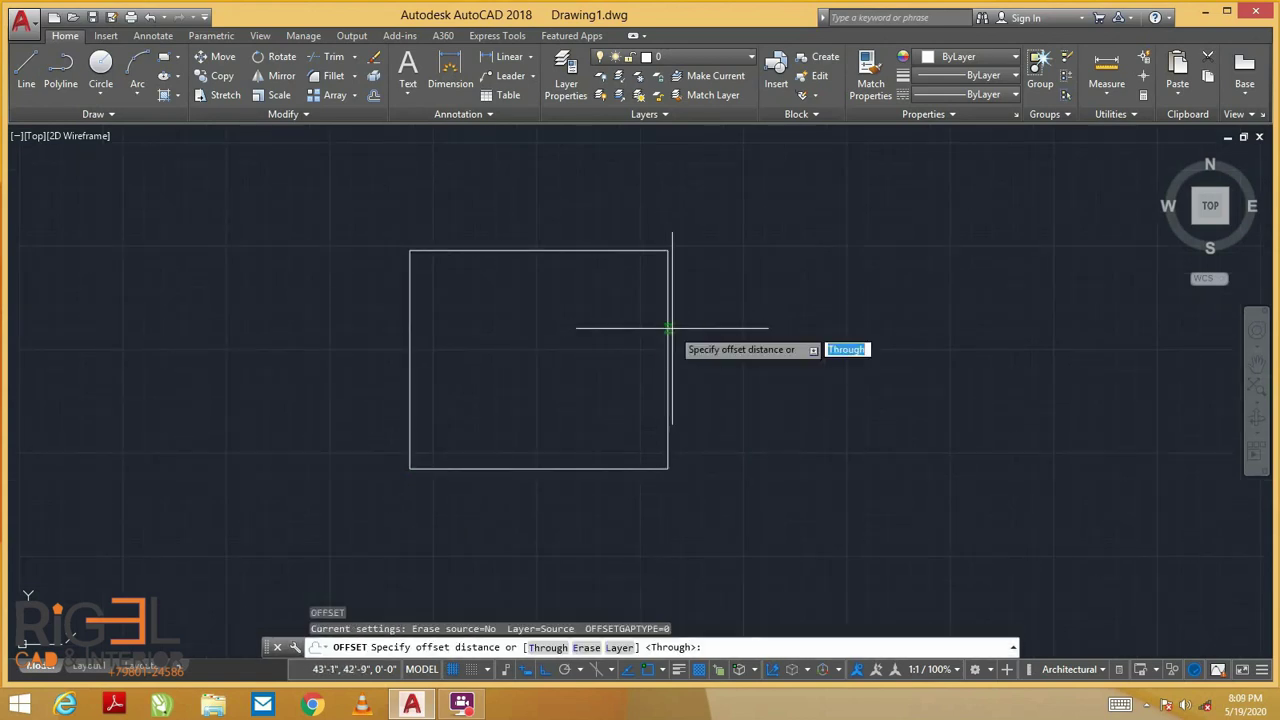
pyautogui.press('Escape')
pyautogui.write('o')
pyautogui.press('Return')
pyautogui.click(669, 331)
pyautogui.click(700, 331)
pyautogui.press('Escape')
pyautogui.press('Escape')
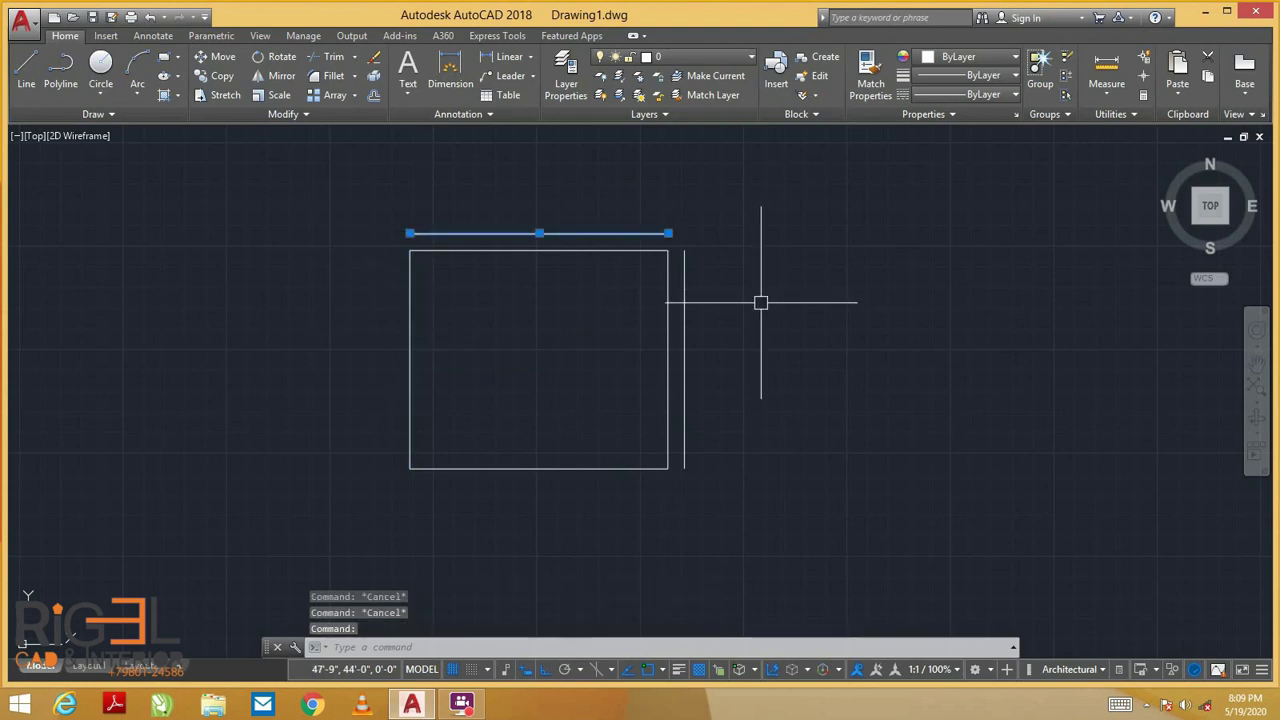
pyautogui.press('Escape')
# Offset the left wall edge outward to double it
pyautogui.write('o')
pyautogui.press('Return')
pyautogui.click(409, 400)
pyautogui.click(396, 400)
pyautogui.scroll(2, 727, 414)
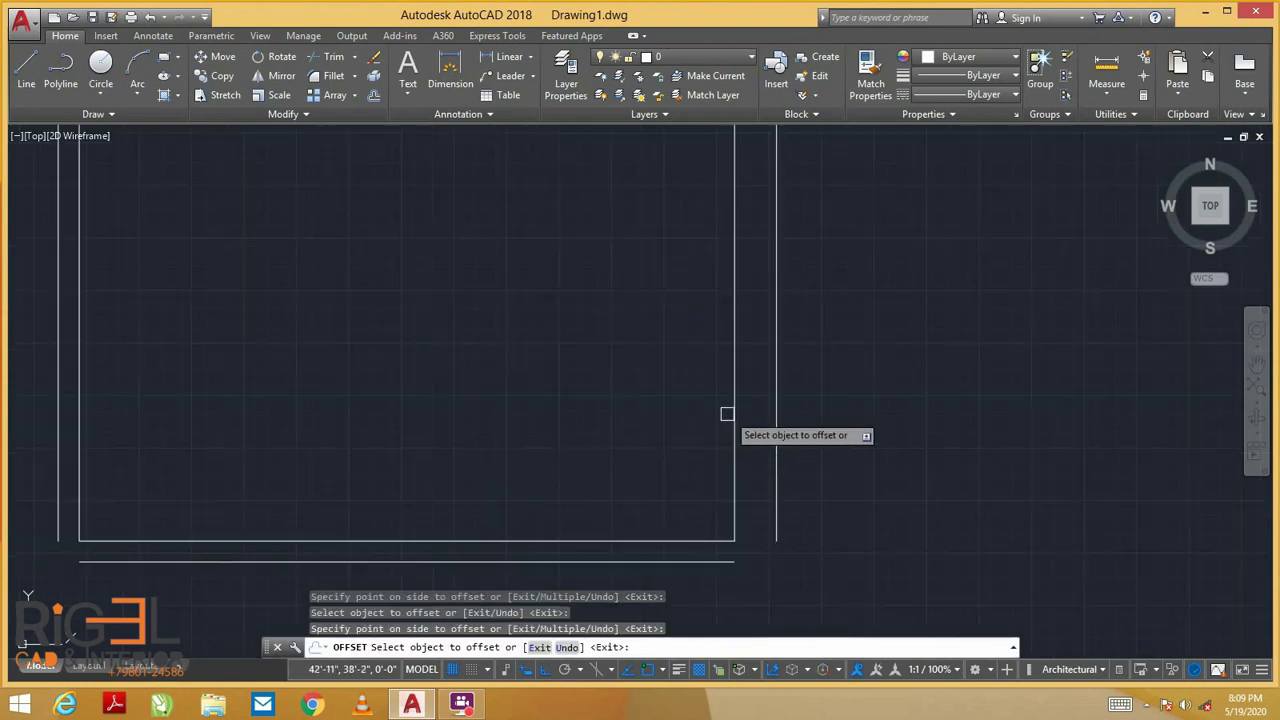
pyautogui.press('Escape')
pyautogui.scroll(-2, 727, 414)
pyautogui.scroll(2, 797, 417)
# Fillet the outer lower-left corner of the wall lines
pyautogui.click(334, 75)
pyautogui.moveTo(176, 600); pyautogui.dragTo(521, 421, button='middle')
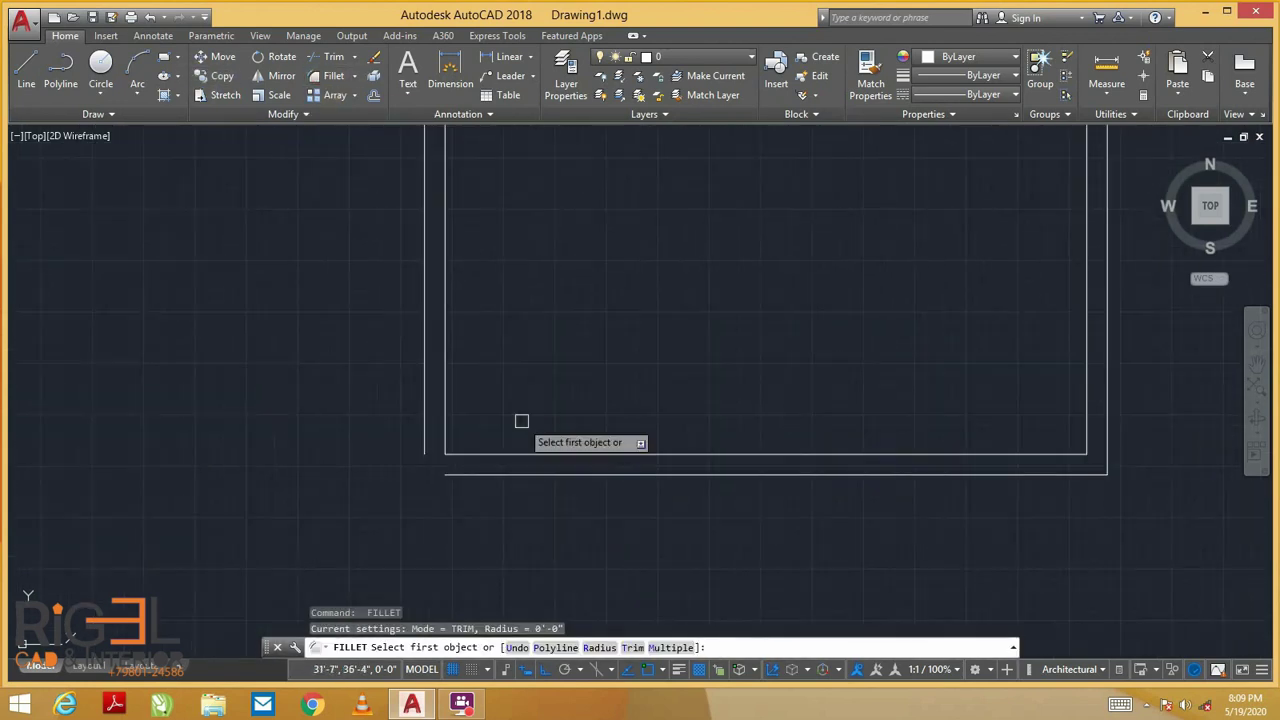
pyautogui.scroll(-2, 521, 421)
pyautogui.click(486, 337)
pyautogui.click(600, 522)
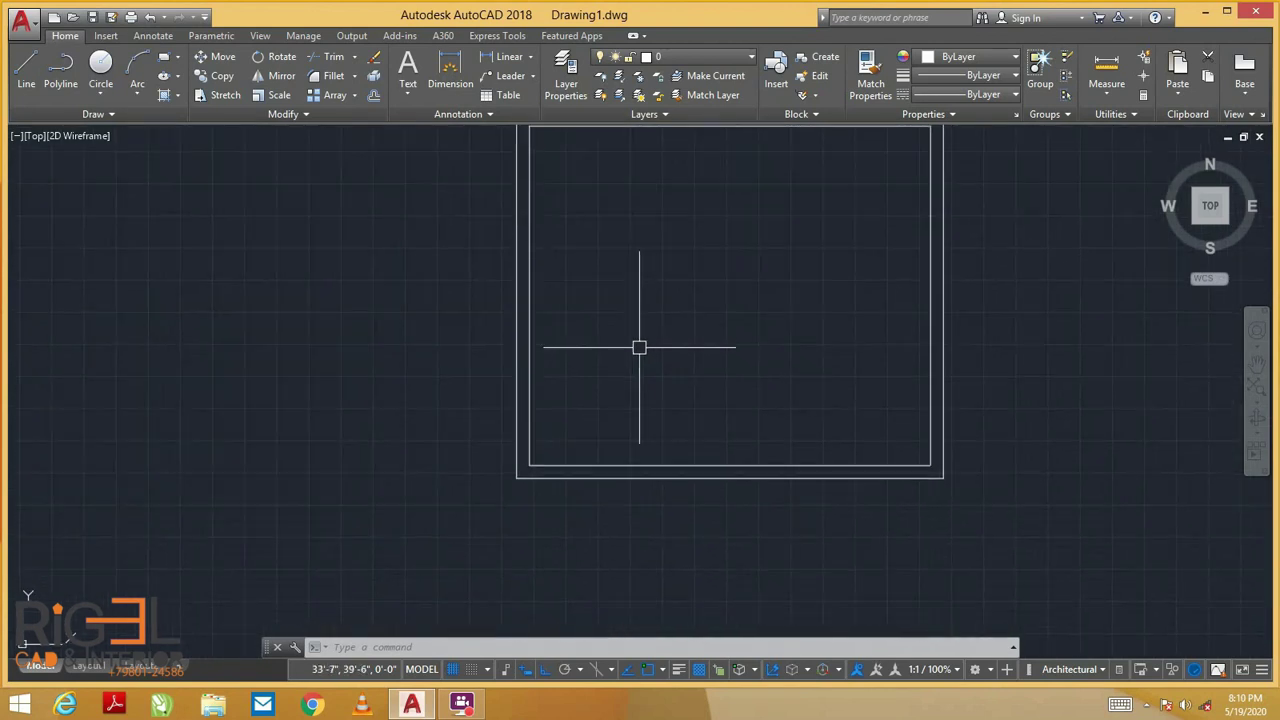
# Offset a horizontal wall line to add a new parallel line
pyautogui.write('ex')
pyautogui.press('Return')
pyautogui.press('Escape')
pyautogui.press('Escape')
pyautogui.moveTo(571, 443); pyautogui.dragTo(562, 493, button='middle')
pyautogui.write('o')
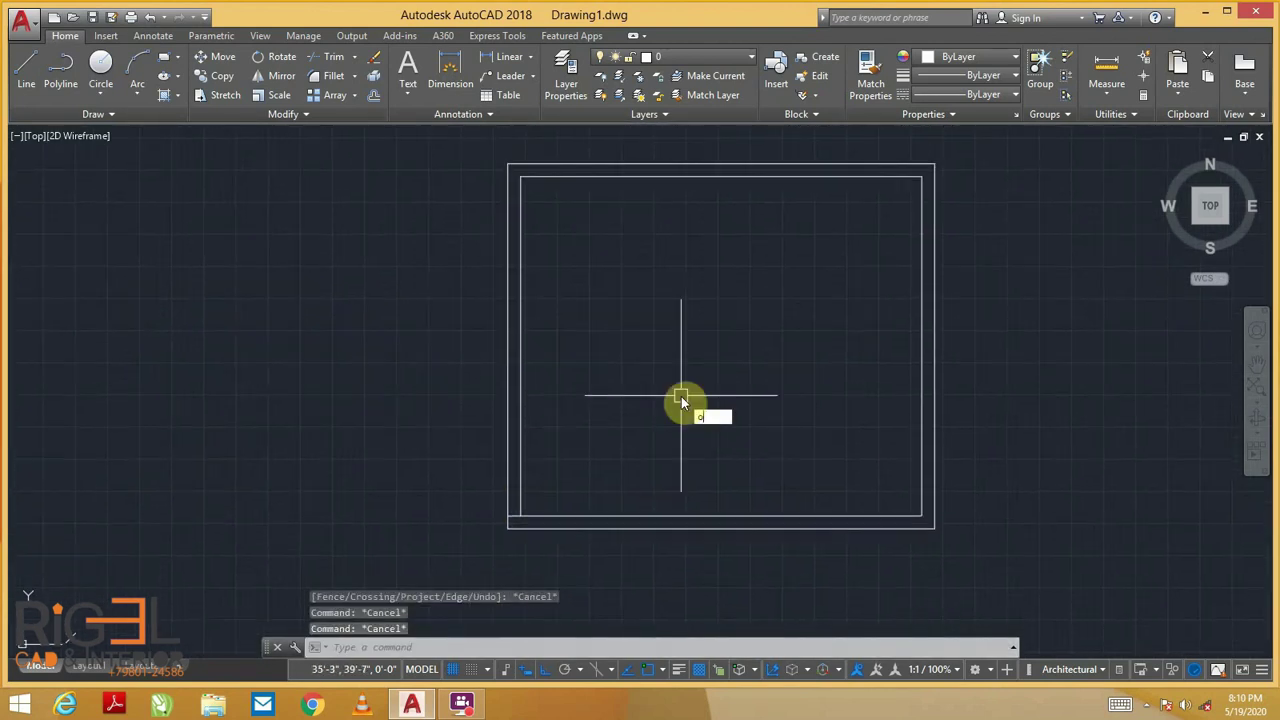
pyautogui.press('Return')
pyautogui.press('Return')
pyautogui.click(646, 423)
pyautogui.click(589, 469)
pyautogui.press('Escape')
# Delete the unwanted horizontal offset line
pyautogui.click(611, 423)
pyautogui.press('Delete')
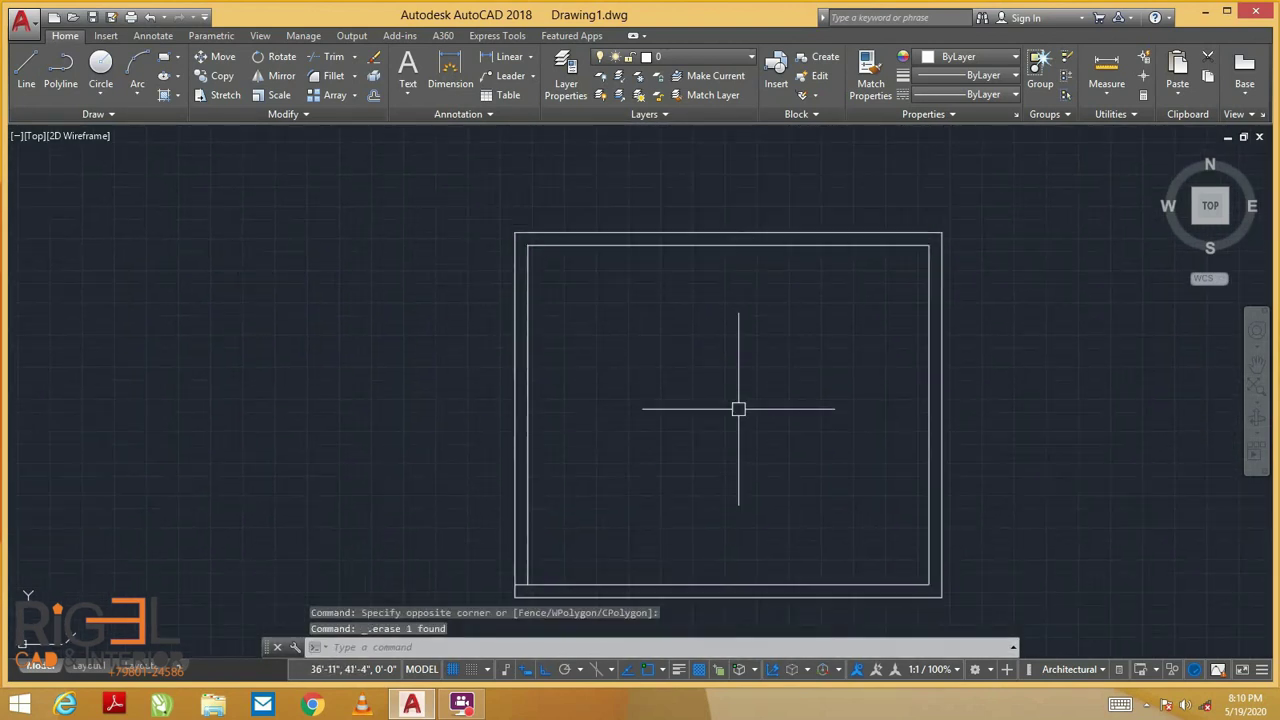
pyautogui.moveTo(738, 409); pyautogui.dragTo(620, 380, button='middle')
pyautogui.press('Escape')
# Offset the right inner wall 2 units into the room
pyautogui.write('o')
pyautogui.press('Return')
pyautogui.write('2')
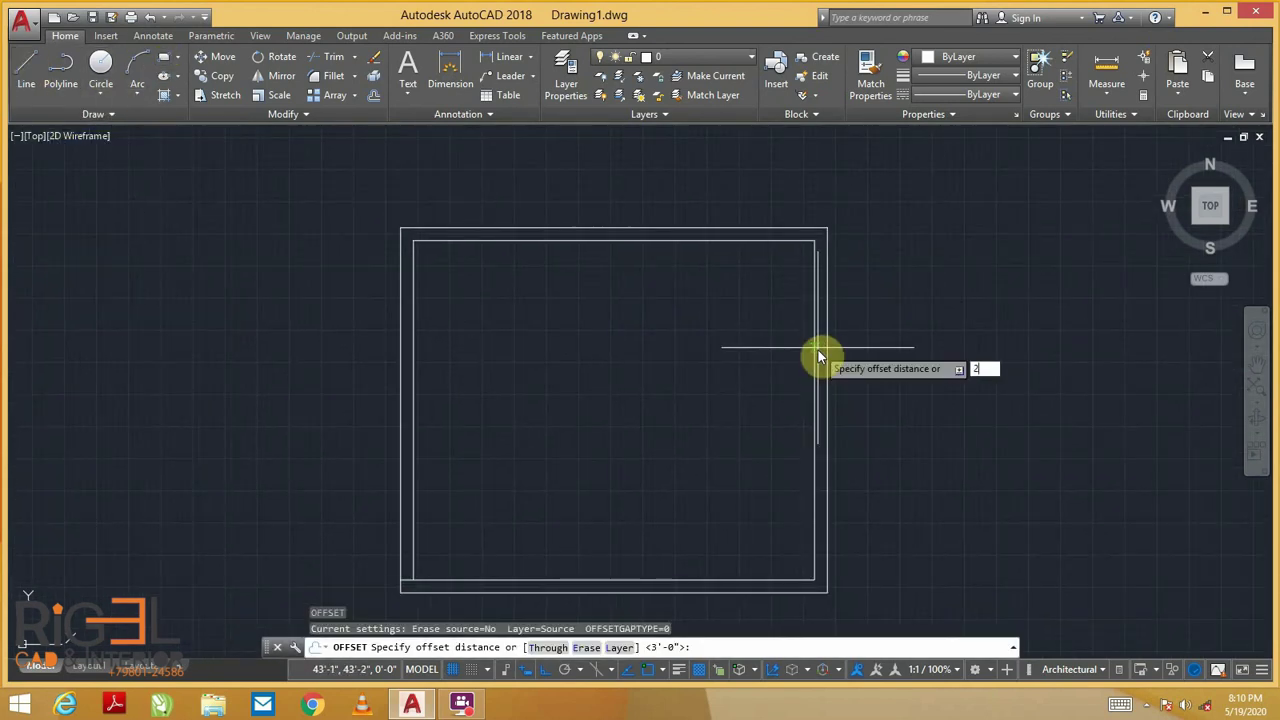
pyautogui.press('Return')
pyautogui.click(816, 350)
pyautogui.click(743, 366)
pyautogui.press('Escape')
pyautogui.press('Escape')
pyautogui.moveTo(743, 366)
pyautogui.mouseDown(button='middle')
pyautogui.moveTo(805, 350)
pyautogui.moveTo(780, 336)
pyautogui.mouseUp(button='middle')
# Offset the right wall again to add another furniture line inside the room
pyautogui.press('Return')
pyautogui.press('Return')
pyautogui.press('Escape')
pyautogui.press('Return')
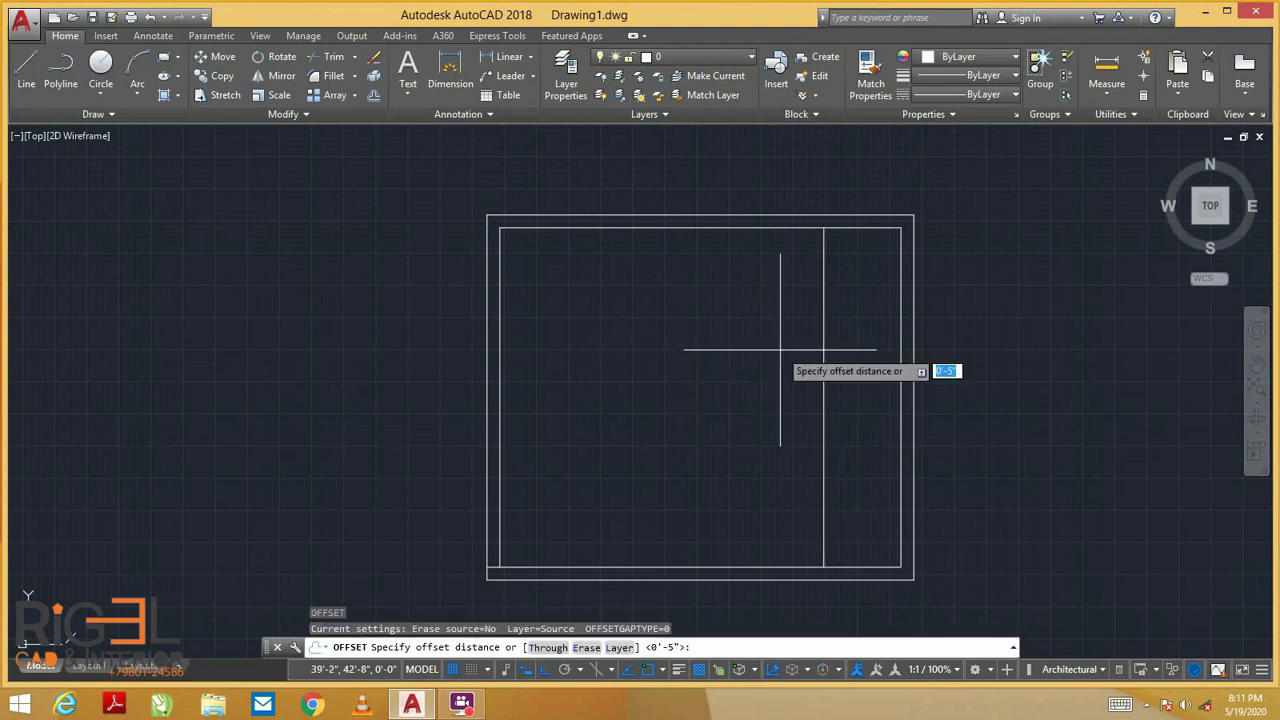
pyautogui.click(823, 350)
pyautogui.click(689, 351)
pyautogui.press('Escape')
# Trim the extra segments so the furniture lines form a clean block
pyautogui.press('Return')
pyautogui.press('Return')
pyautogui.click(728, 229)
pyautogui.click(741, 369)
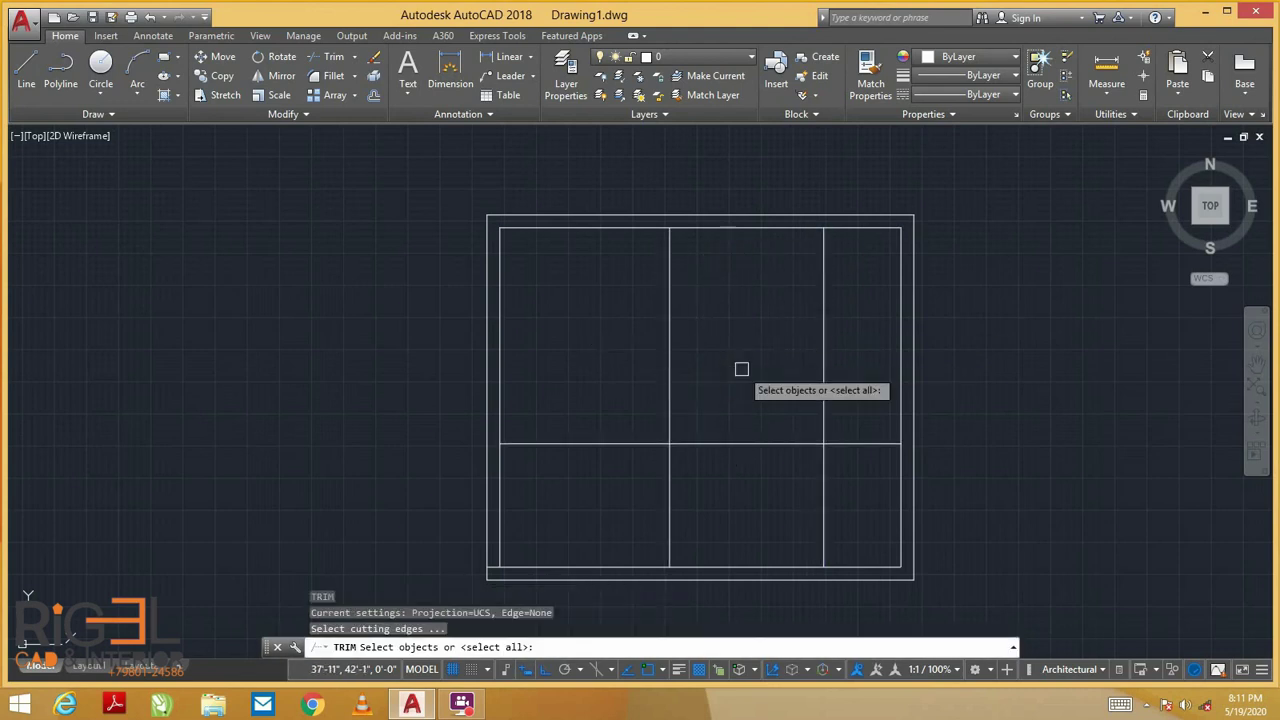
pyautogui.press('Return')
pyautogui.click(823, 500)
pyautogui.press('Escape')
pyautogui.moveTo(874, 312); pyautogui.dragTo(846, 357, button='middle')
pyautogui.click(863, 337)
pyautogui.press('Escape')
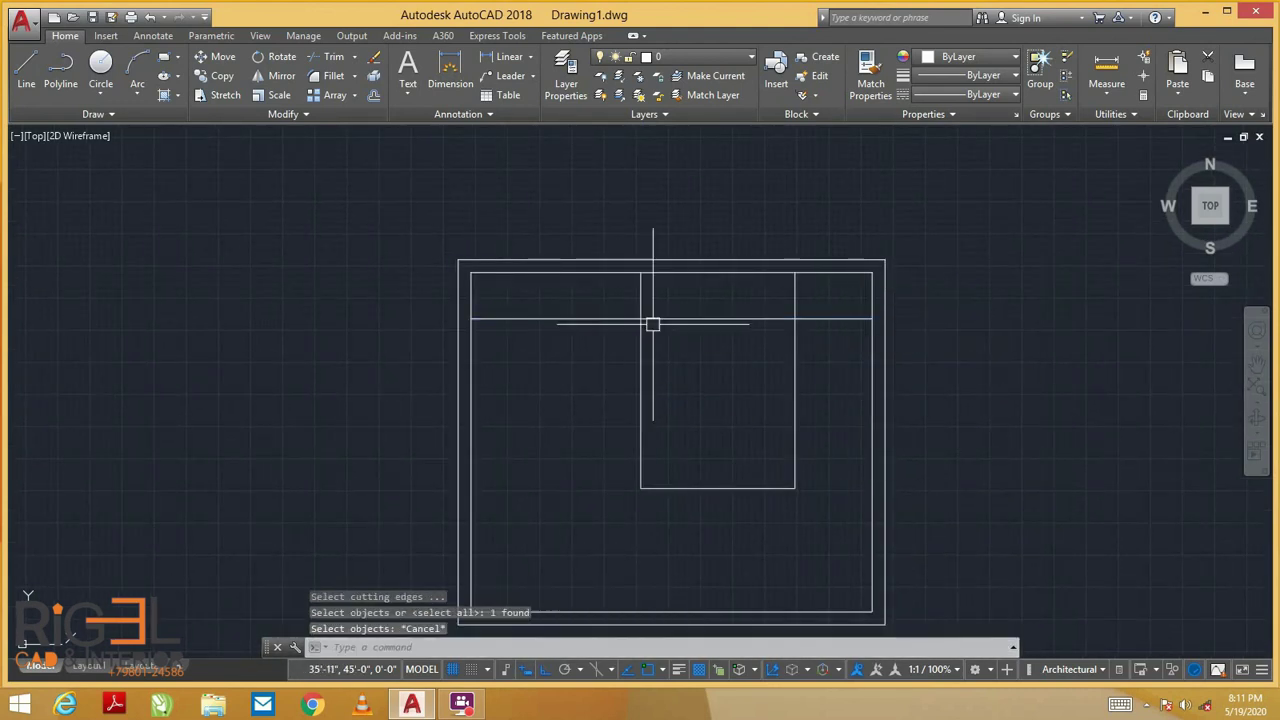
pyautogui.click(640, 319)
pyautogui.press('Delete')
# Offset a line by 2'6 for the next furniture piece
pyautogui.press('o')
pyautogui.press('Return')
pyautogui.write("2'6")
pyautogui.press('Return')
pyautogui.click(671, 411)
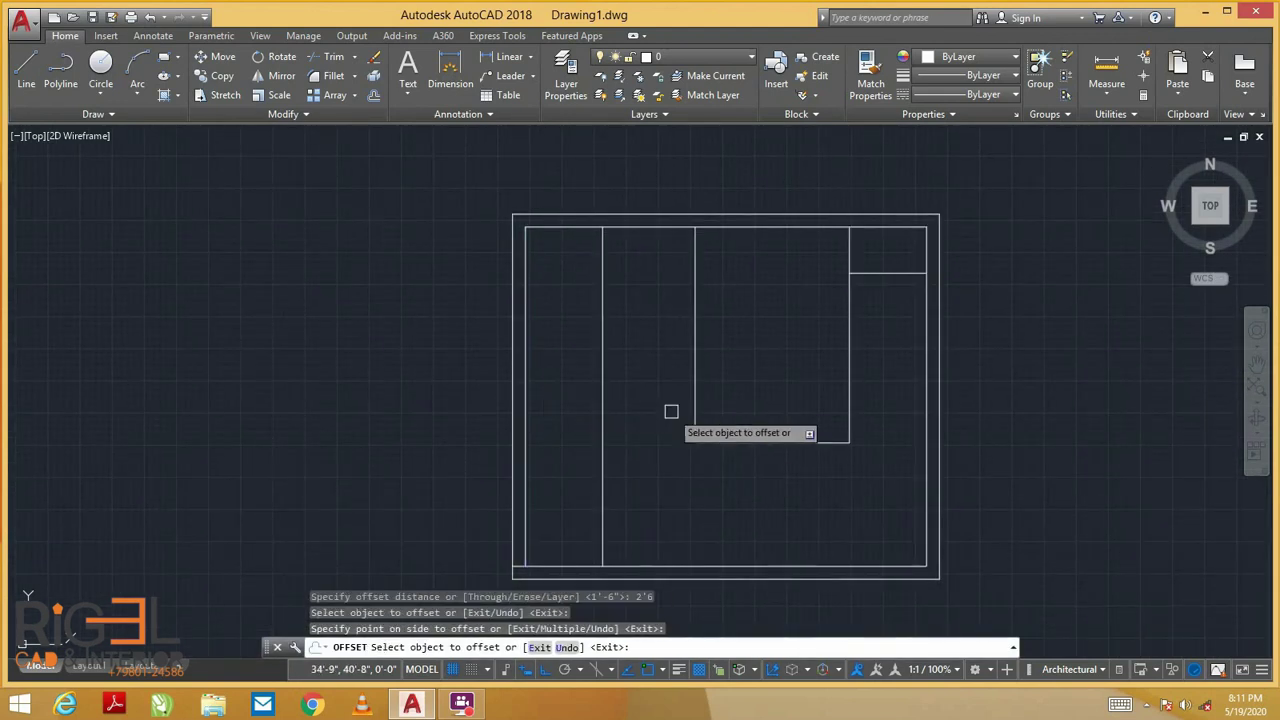
pyautogui.press('Escape')
pyautogui.scroll(2, 637, 409)
pyautogui.scroll(-2, 629, 443)
# Offset a line downward and trim segments inside a crossing window
pyautogui.press('o')
pyautogui.press('Return')
pyautogui.press('Return')
pyautogui.click(586, 460)
pyautogui.click(678, 440)
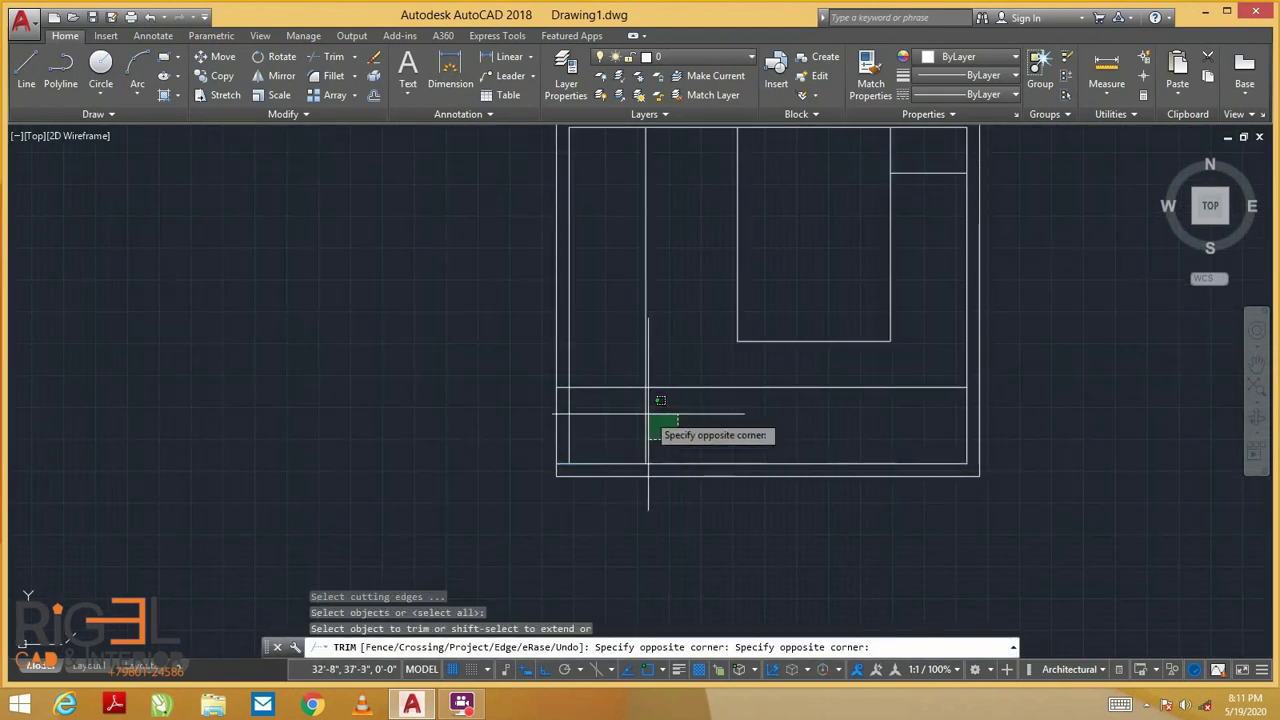
pyautogui.click(648, 413)
pyautogui.moveTo(865, 428); pyautogui.dragTo(686, 458, button='middle')
pyautogui.press('Escape')
# Offset the bottom line lower in the room
pyautogui.press('Escape')
pyautogui.press('Escape')
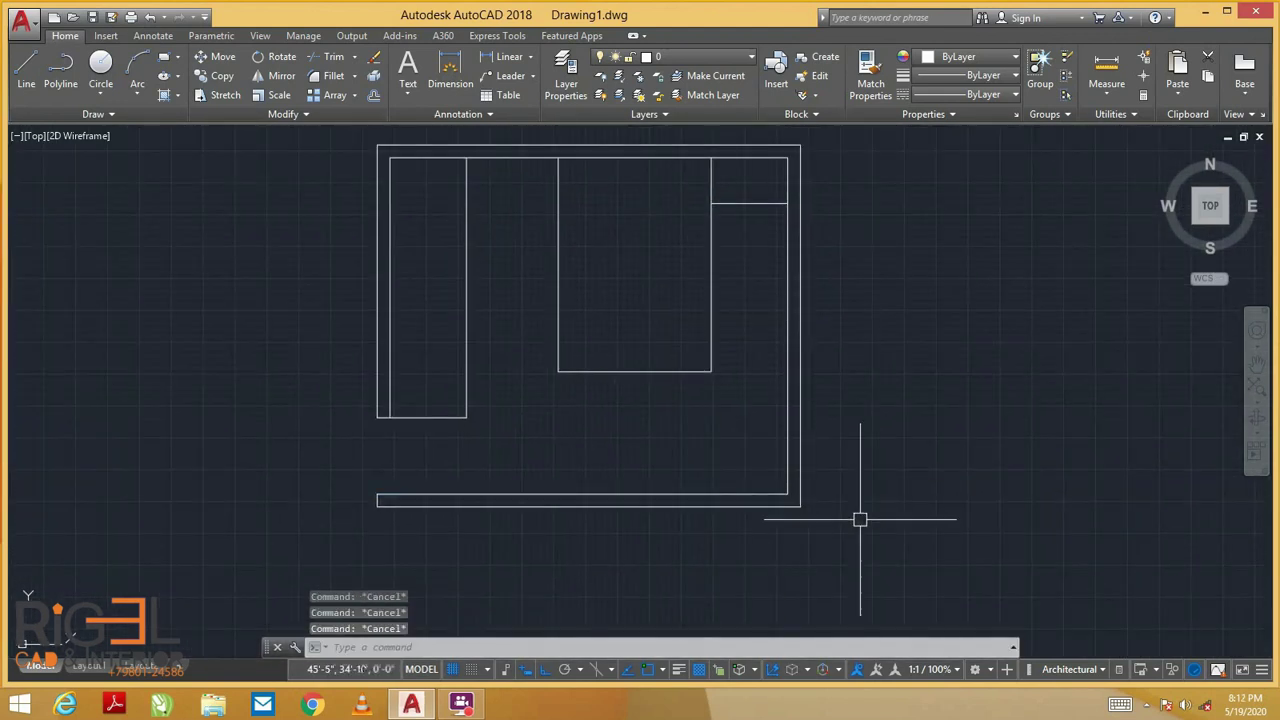
pyautogui.press('o')
pyautogui.press('Return')
pyautogui.press('Return')
pyautogui.click(760, 493)
pyautogui.click(863, 489)
# Trim the right wall lines near the bottom to open the wall gap
pyautogui.press('Escape')
pyautogui.press('tr')
pyautogui.press('Return')
pyautogui.press('Return')
pyautogui.moveTo(771, 491); pyautogui.dragTo(757, 400)
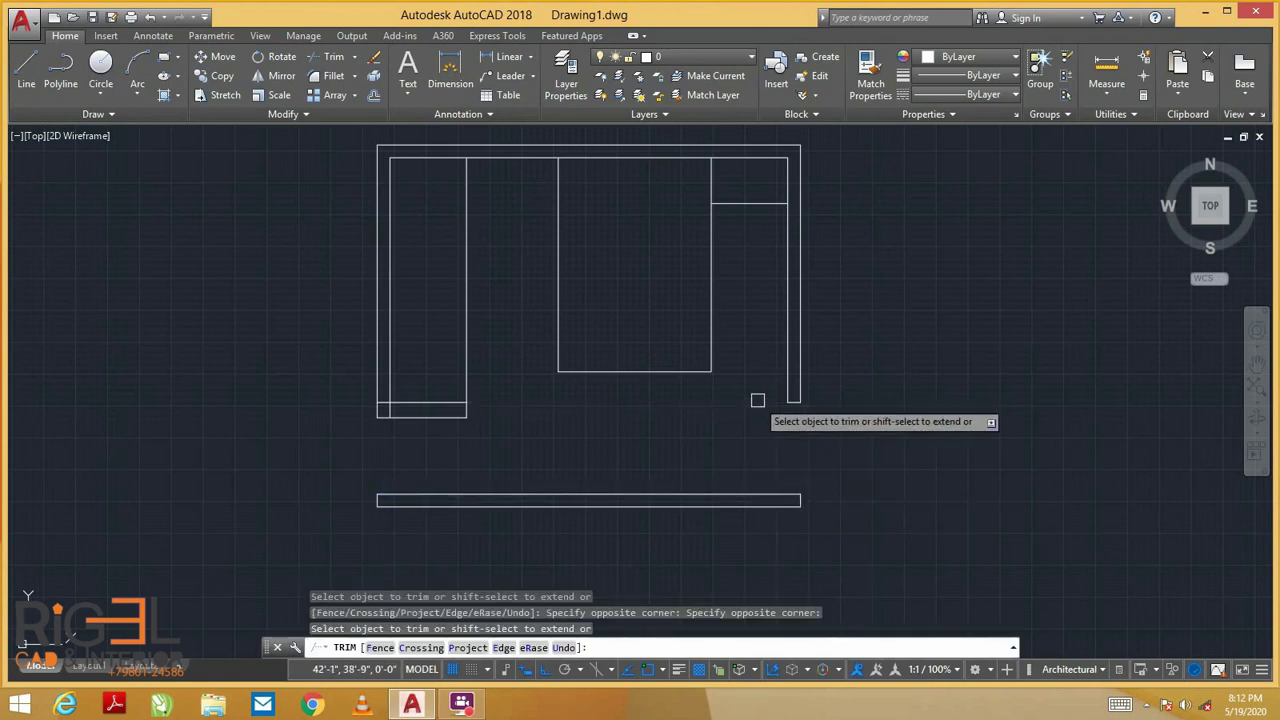
pyautogui.press('Escape')
pyautogui.click(26, 70)
# Cancel a stray line and close the accidentally opened sample block library
pyautogui.scroll(3, 428, 491)
pyautogui.click(433, 472)
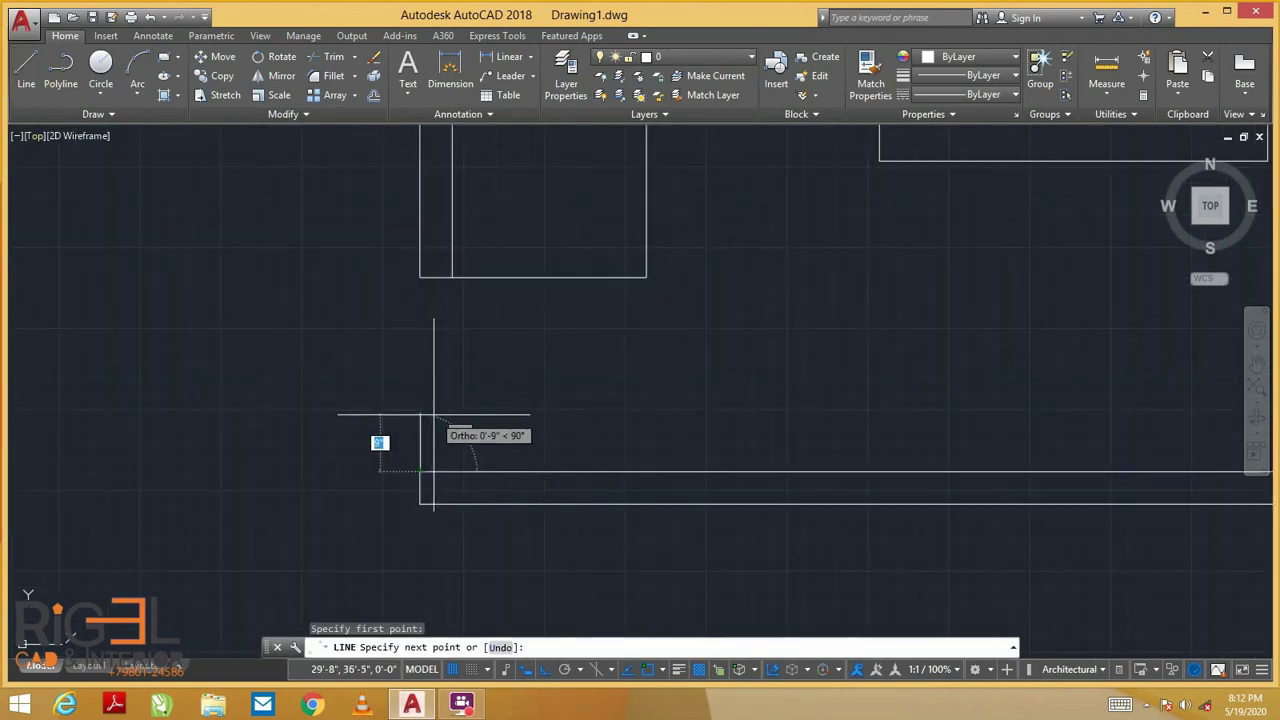
pyautogui.press('Escape')
pyautogui.scroll(-3, 433, 413)
pyautogui.hotkey('ctrl', '3')
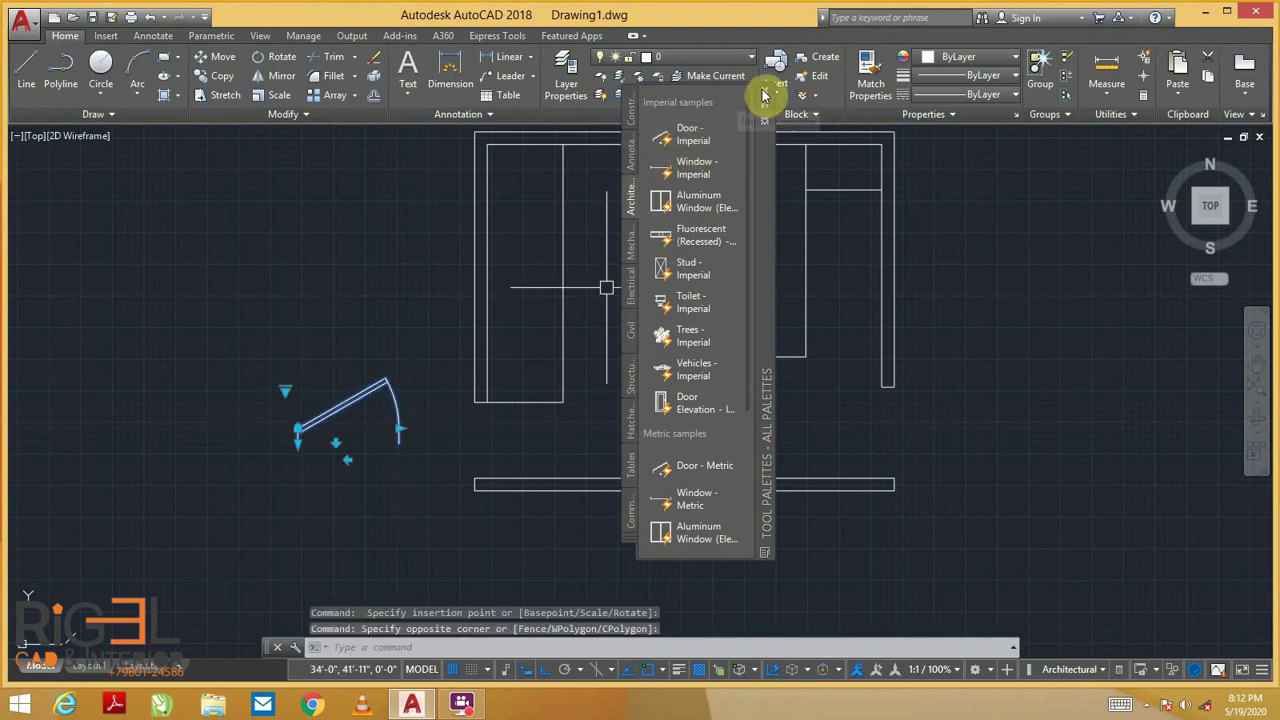
pyautogui.click(764, 95)
pyautogui.scroll(3, 600, 400)
pyautogui.press('Escape')
pyautogui.press('c')
pyautogui.press('Return')
pyautogui.click(429, 514)
pyautogui.press('Escape')
# Draw a 3-point arc door swing at the left opening
pyautogui.press('a')
pyautogui.press('Return')
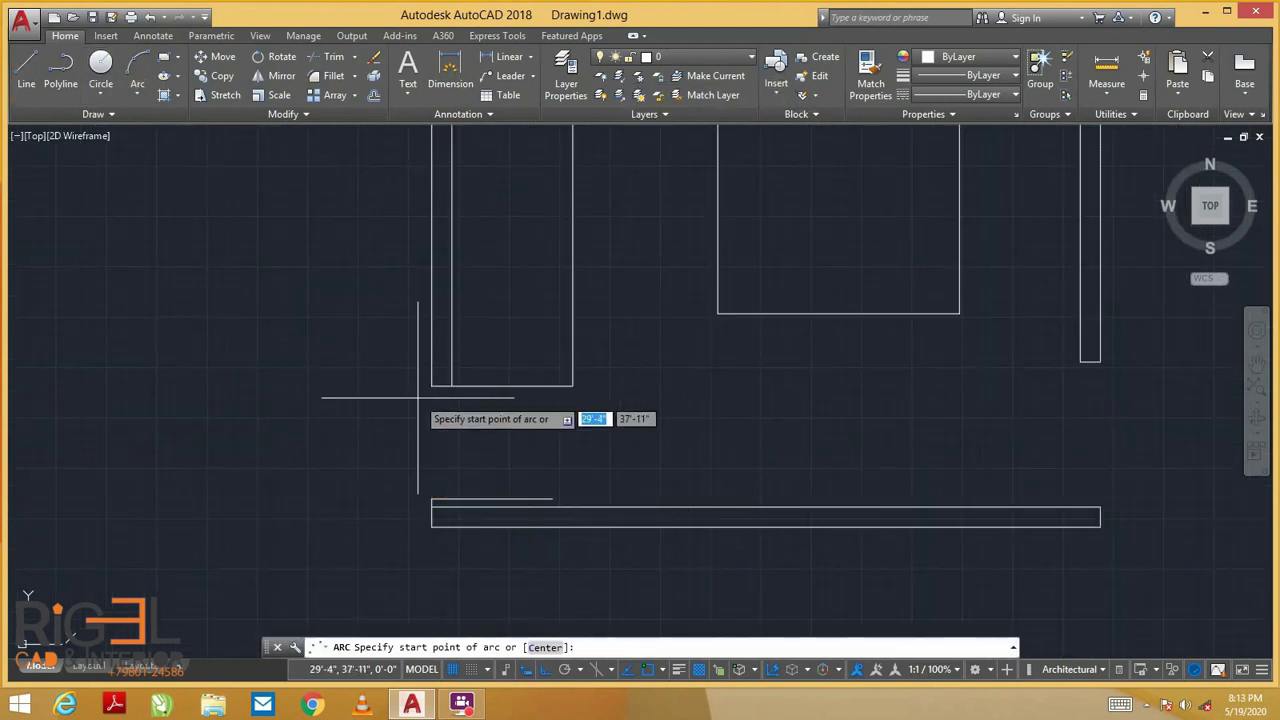
pyautogui.click(431, 385)
pyautogui.click(516, 437)
pyautogui.click(552, 498)
# Draw the door swing arc at the right-hand opening
pyautogui.scroll(-3, 574, 531)
pyautogui.scroll(3, 600, 450)
pyautogui.moveTo(600, 450); pyautogui.dragTo(843, 500, button='middle')
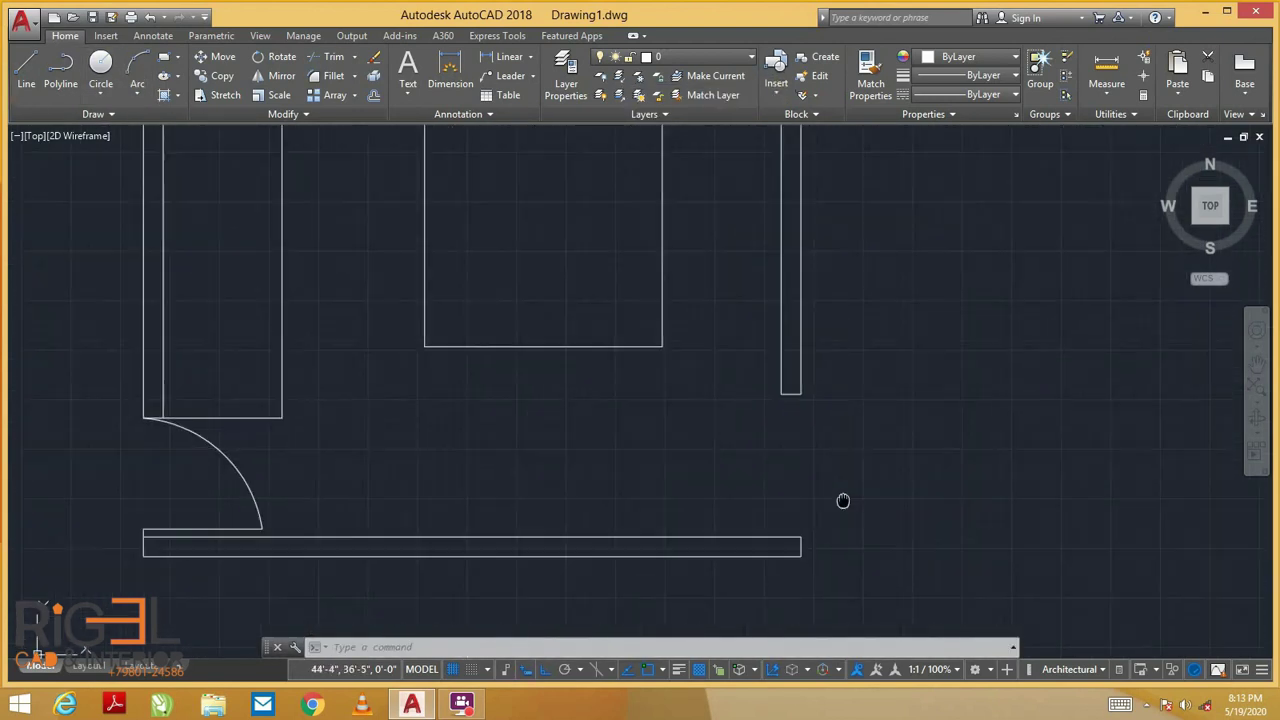
pyautogui.scroll(-3, 843, 500)
pyautogui.click(26, 70)
pyautogui.press('Escape')
pyautogui.press('a')
pyautogui.press('Return')
pyautogui.click(737, 531)
pyautogui.press('Escape')
# Start a trim, cancel it, and recentre the finished plan in view
pyautogui.scroll(3, 833, 491)
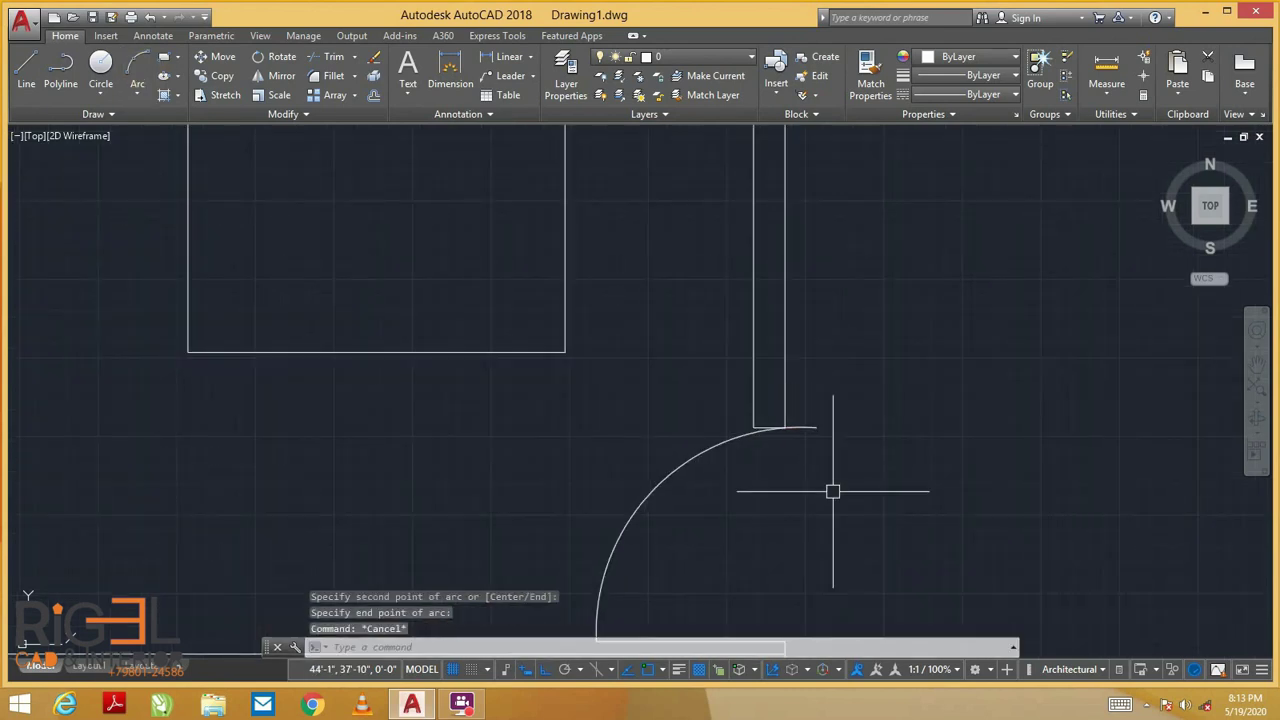
pyautogui.write('tr')
pyautogui.press('Return')
pyautogui.scroll(-3, 811, 434)
pyautogui.click(706, 346)
pyautogui.press('Escape')
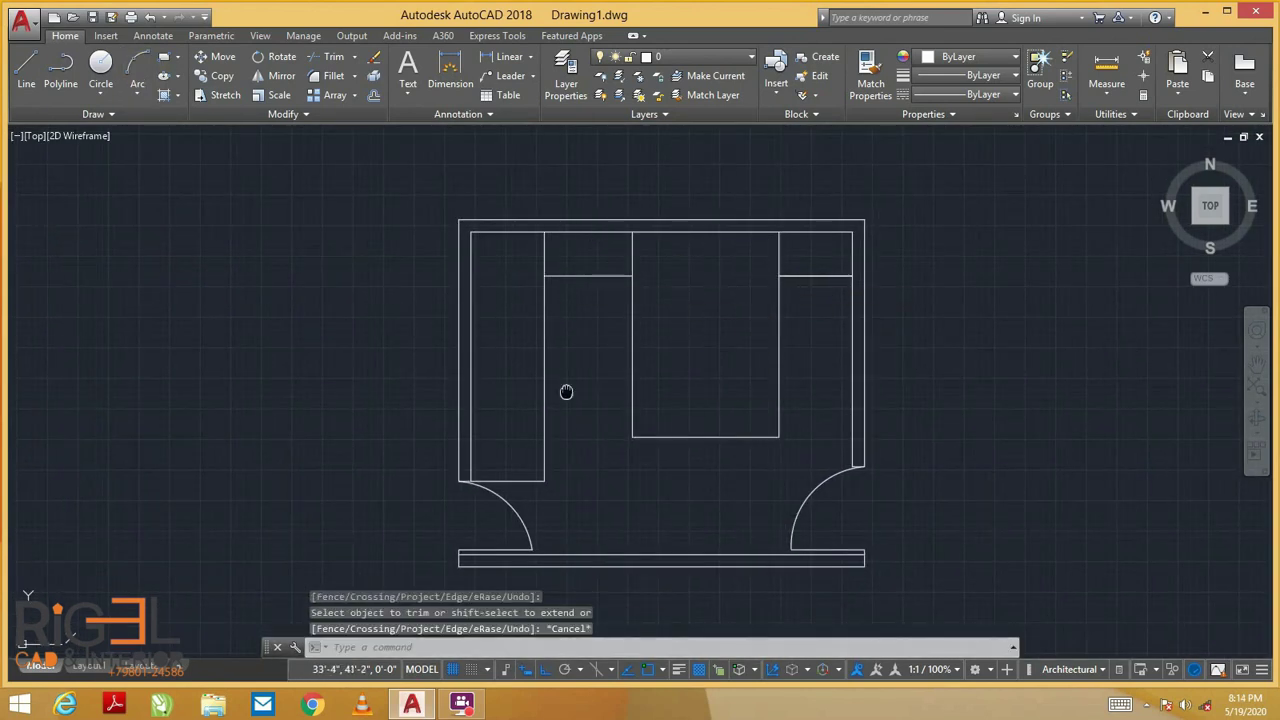
pyautogui.moveTo(566, 391); pyautogui.dragTo(579, 381, button='middle')
pyautogui.moveTo(949, 474); pyautogui.dragTo(899, 444, button='middle')
pyautogui.click(20, 18)
# Save the plan as bedroom 01.dwg and import it into a maximized 3ds Max Top view
pyautogui.click(49, 214)
pyautogui.write('bed')
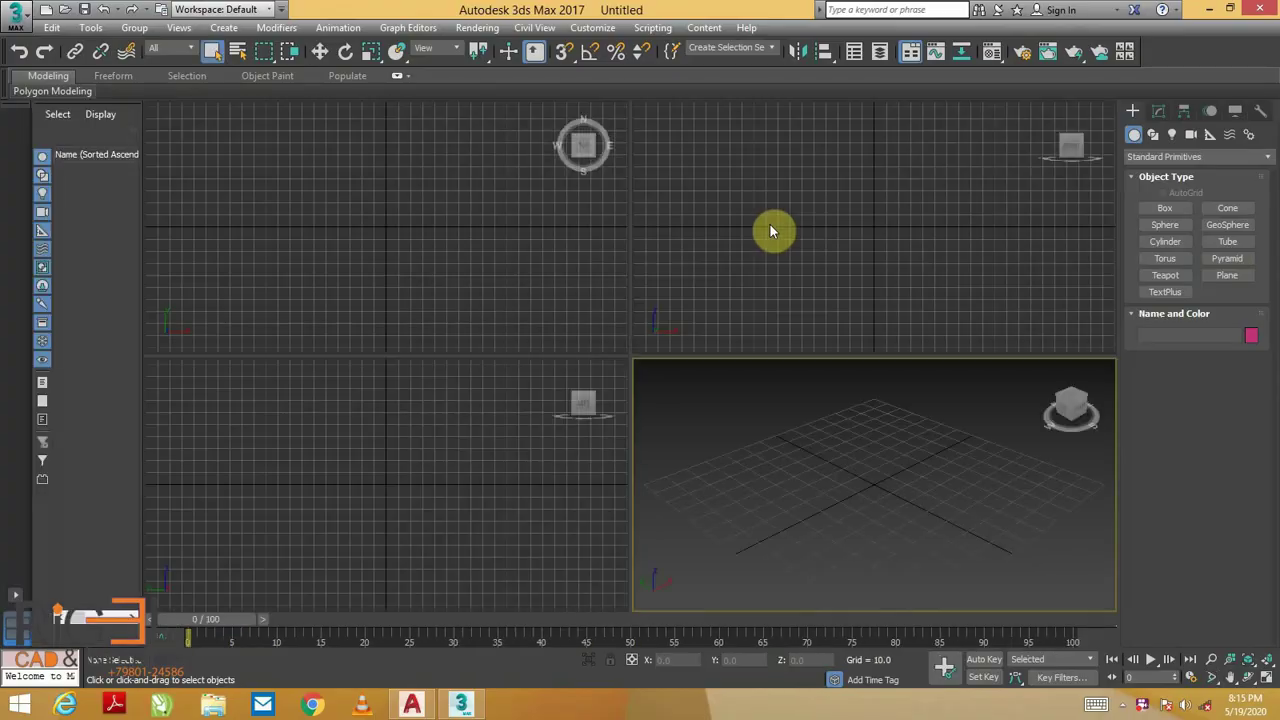
pyautogui.click(447, 285)
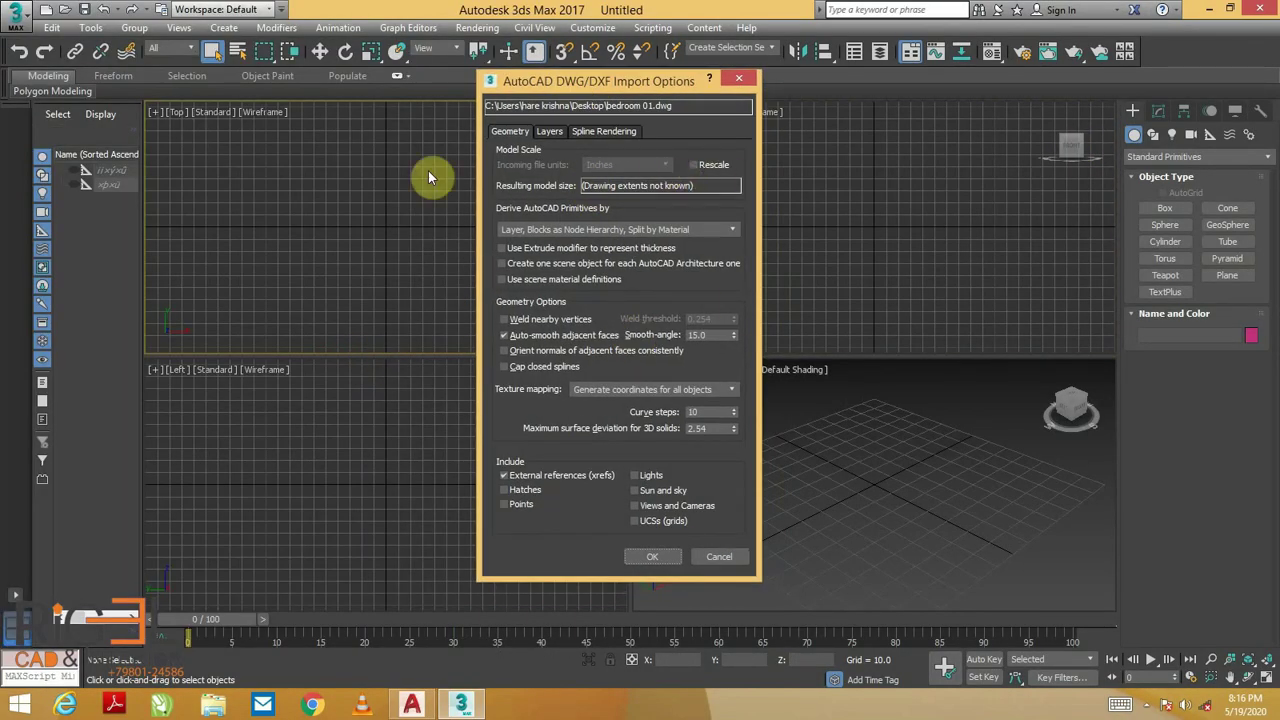
pyautogui.press('Return')
pyautogui.hotkey('alt', 'w')
# Frame the imported floor plan, select all its objects to move, and cancel an unwanted wall copy
pyautogui.press('z')
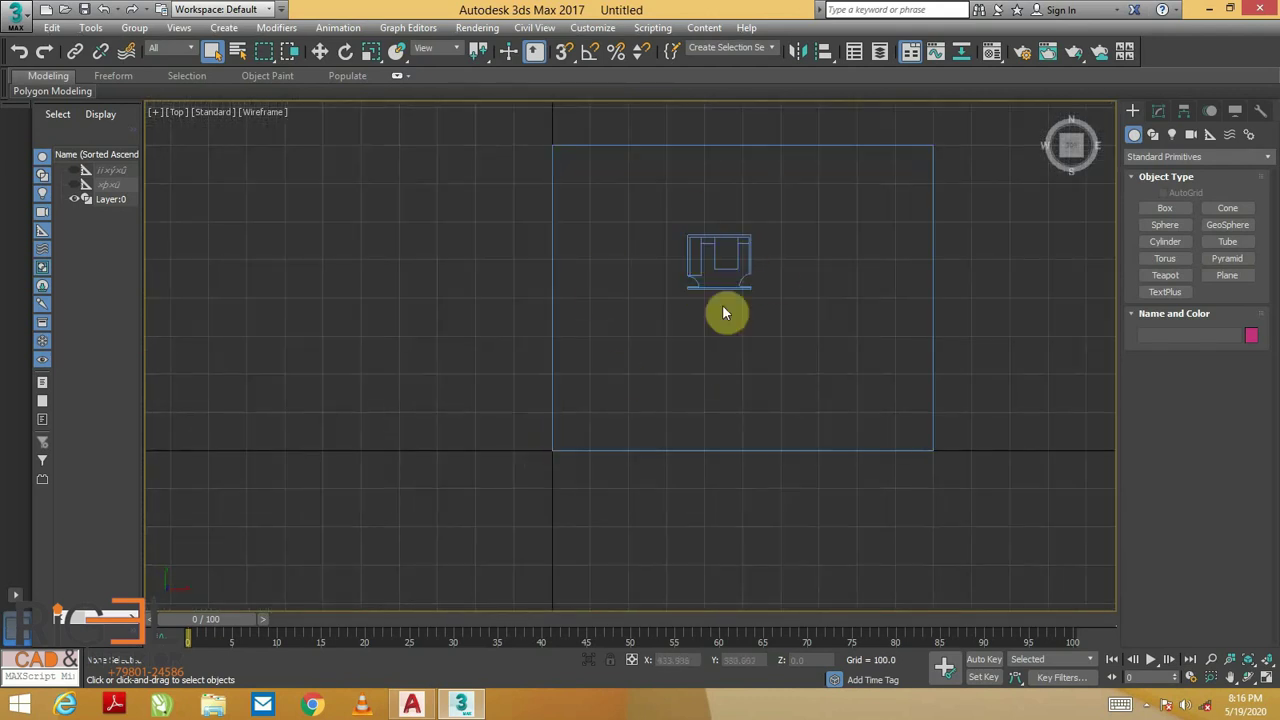
pyautogui.scroll(-2, 725, 314)
pyautogui.hotkey('ctrl', 'a')
pyautogui.press('w')
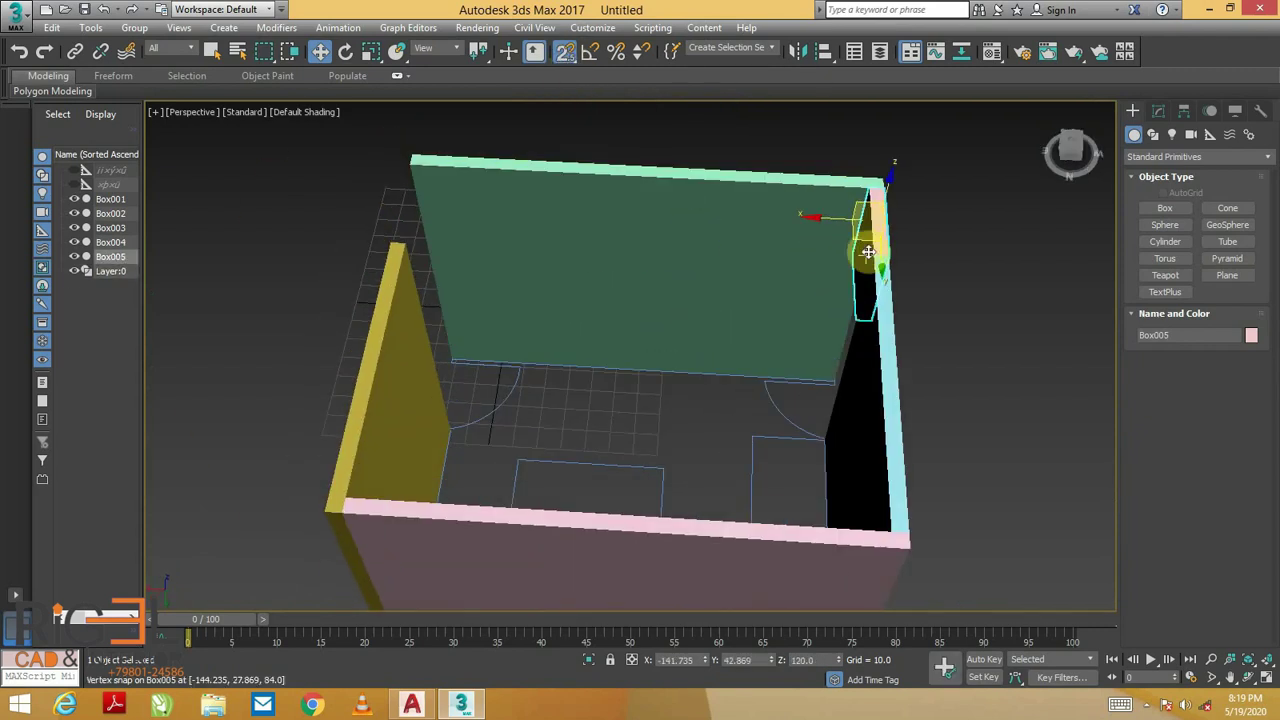
pyautogui.press('Escape')
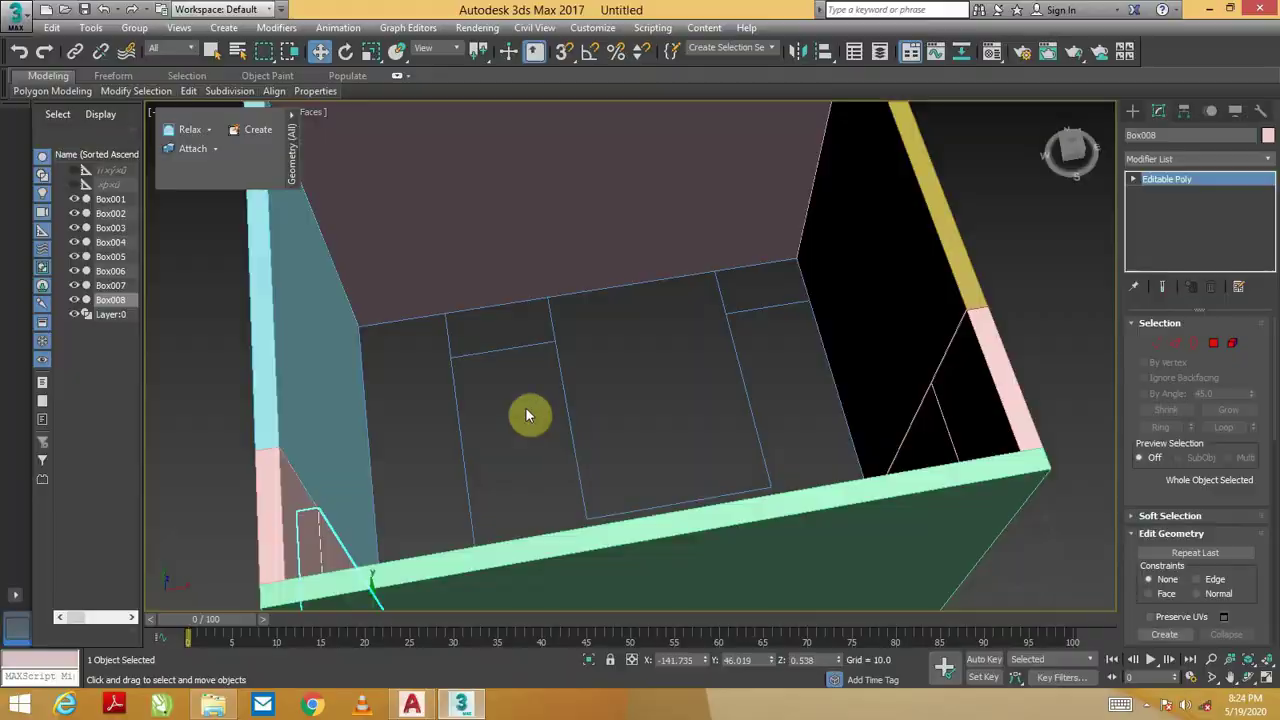
# Save the scene as 'bedroom max'
pyautogui.hotkey('ctrl', 's')
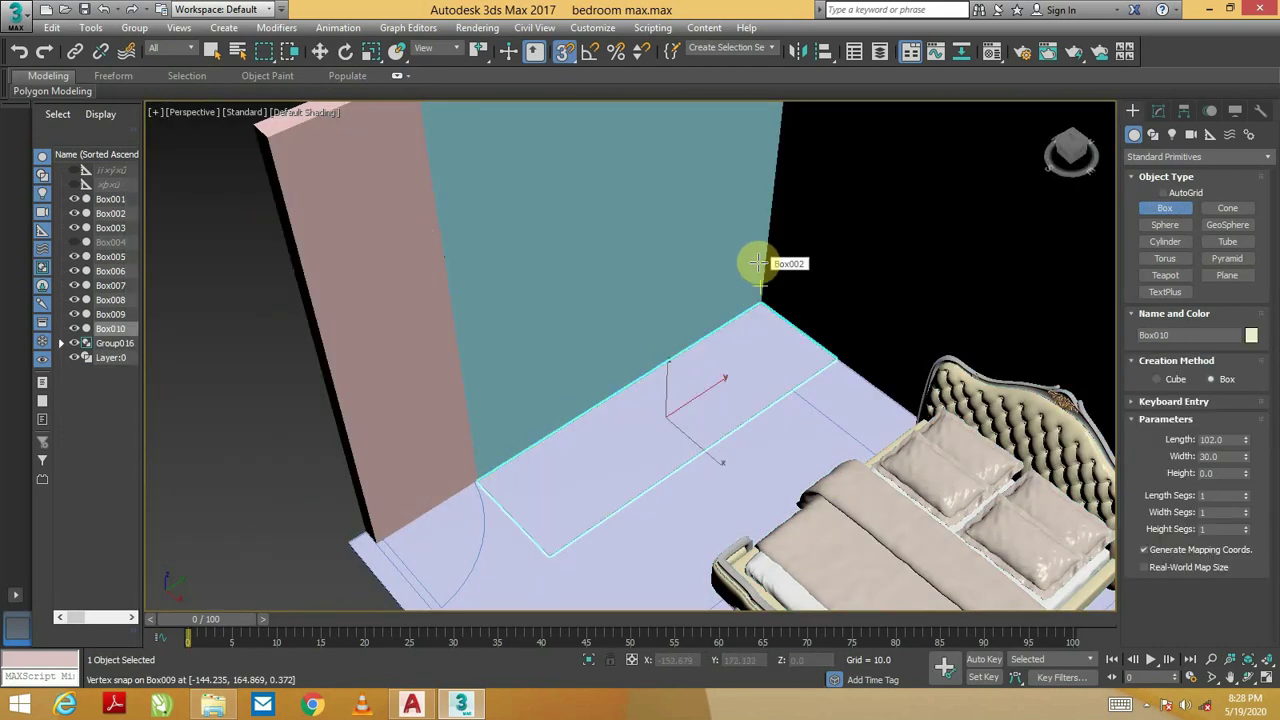
# Finish the flat board and draw a teal cabinet box beneath it using 3D snap
pyautogui.click(754, 258)
pyautogui.hotkey('alt', 'w')
pyautogui.press('s')
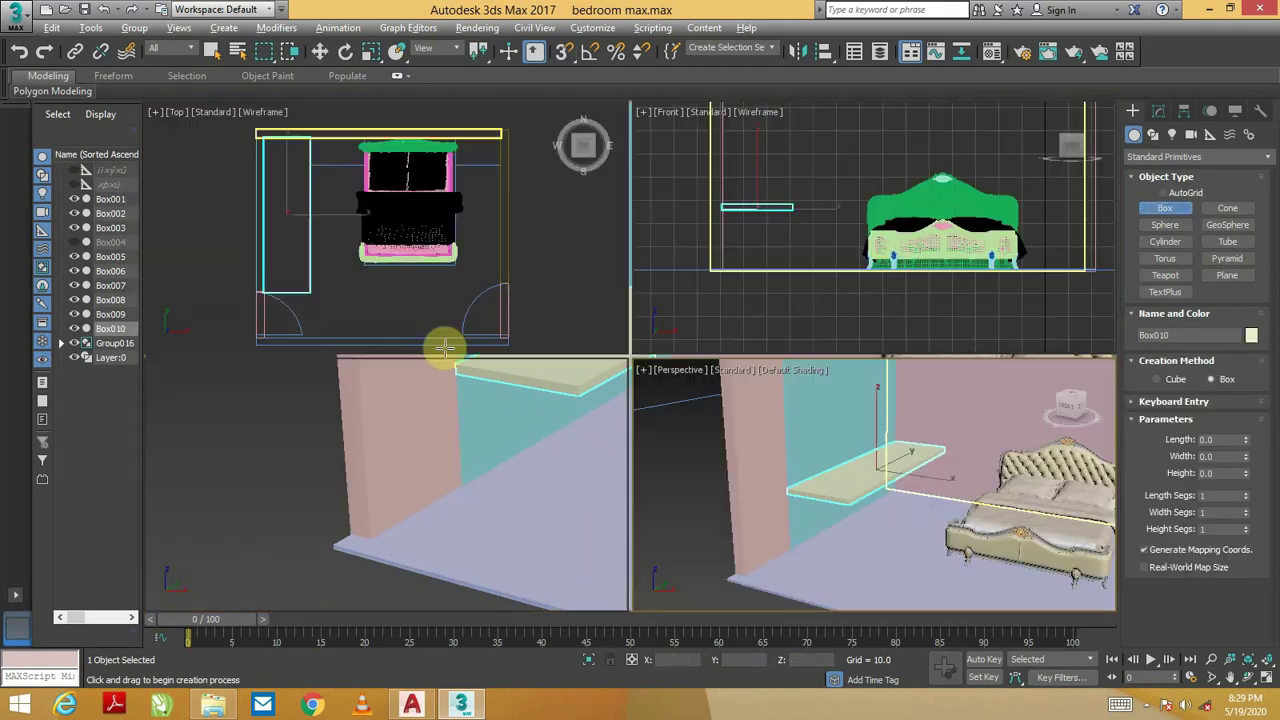
pyautogui.moveTo(355, 291); pyautogui.dragTo(234, 183)
pyautogui.click(930, 480)
# Convert the teal cabinet box to Editable Poly
pyautogui.hotkey('alt', 'w')
pyautogui.press('w')
pyautogui.click(1158, 111)
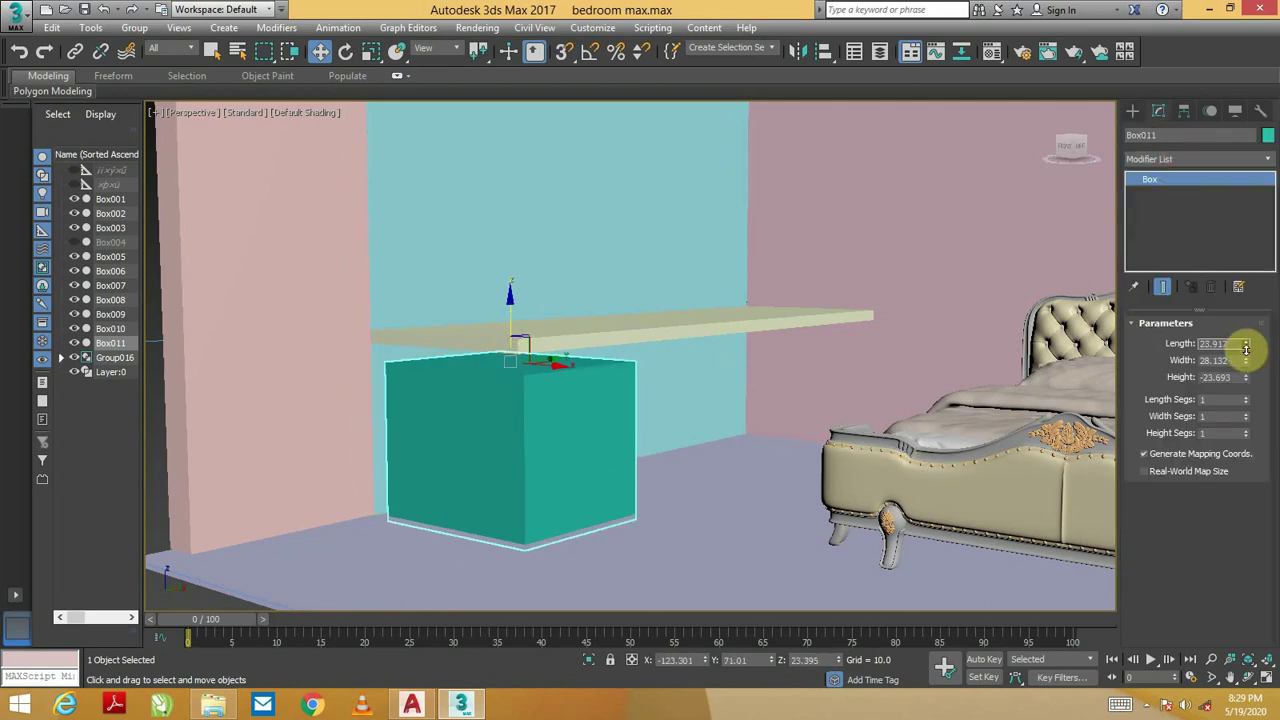
pyautogui.press('F4')
pyautogui.keyDown('alt'); pyautogui.moveTo(510, 308); pyautogui.dragTo(575, 232, button='middle'); pyautogui.keyUp('alt')
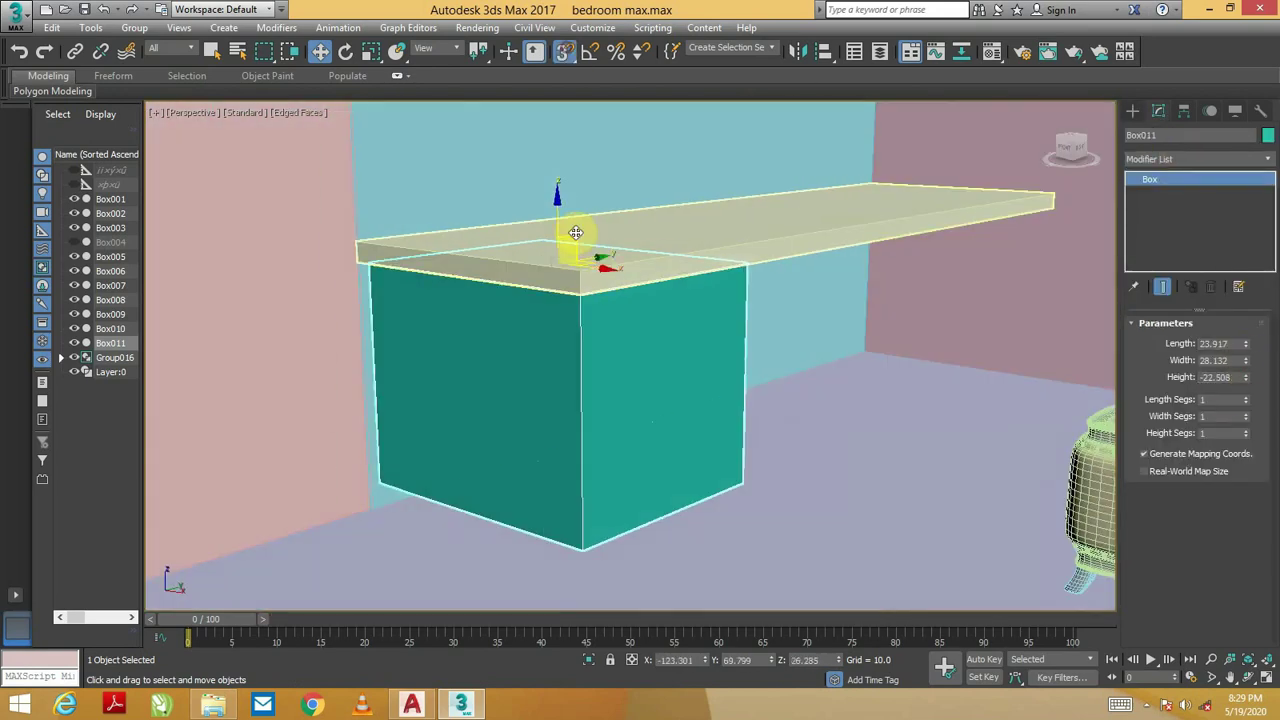
pyautogui.rightClick(655, 387)
pyautogui.click(558, 372)
pyautogui.moveTo(579, 442)
pyautogui.keyDown('alt'); pyautogui.mouseDown(button='middle')
pyautogui.moveTo(543, 366)
pyautogui.moveTo(674, 409)
pyautogui.moveTo(817, 306)
pyautogui.moveTo(643, 381)
pyautogui.mouseUp(button='middle'); pyautogui.keyUp('alt')
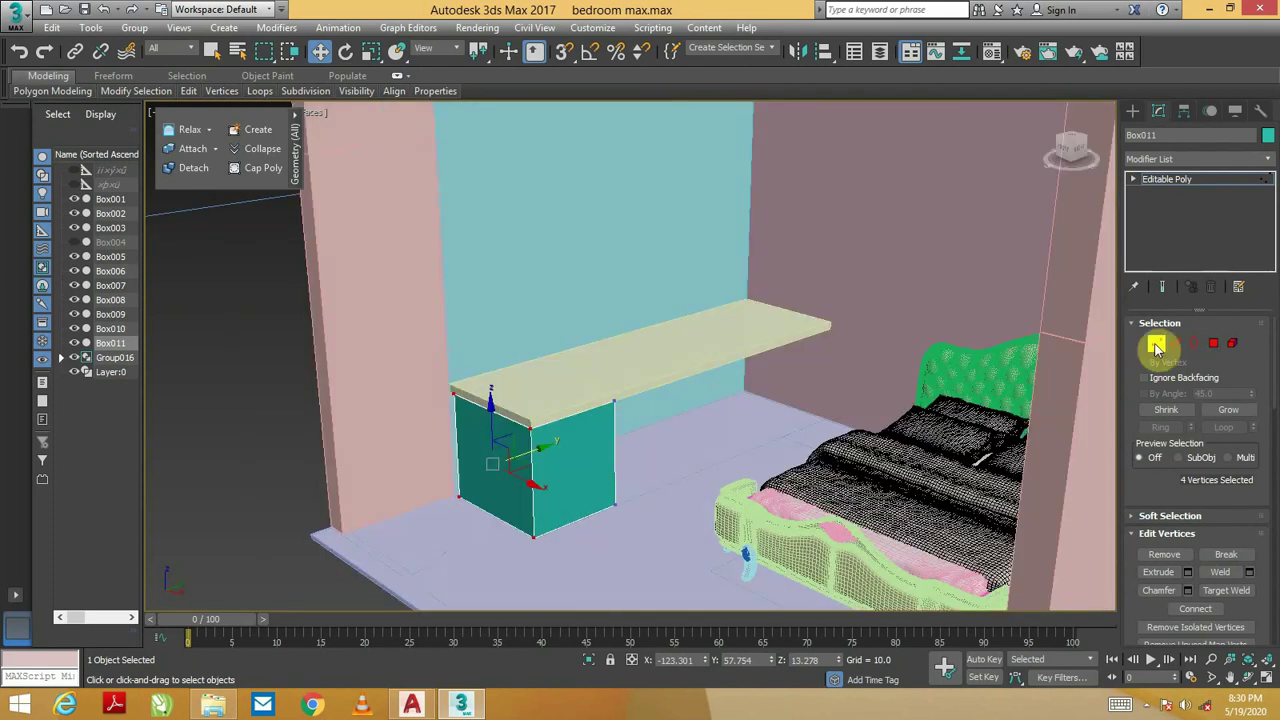
# Add a thin purple divider and move it into place on the shelf
pyautogui.click(540, 403)
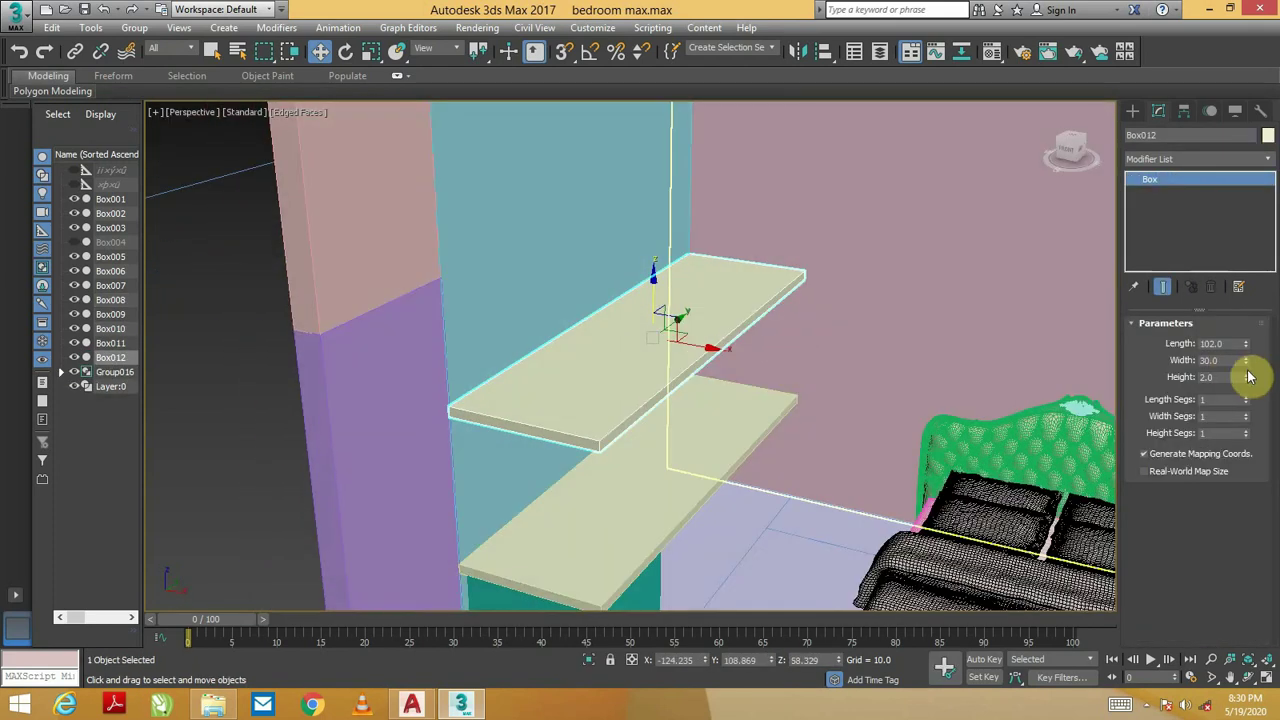
pyautogui.keyDown('alt'); pyautogui.moveTo(695, 349); pyautogui.dragTo(638, 285, button='middle'); pyautogui.keyUp('alt')
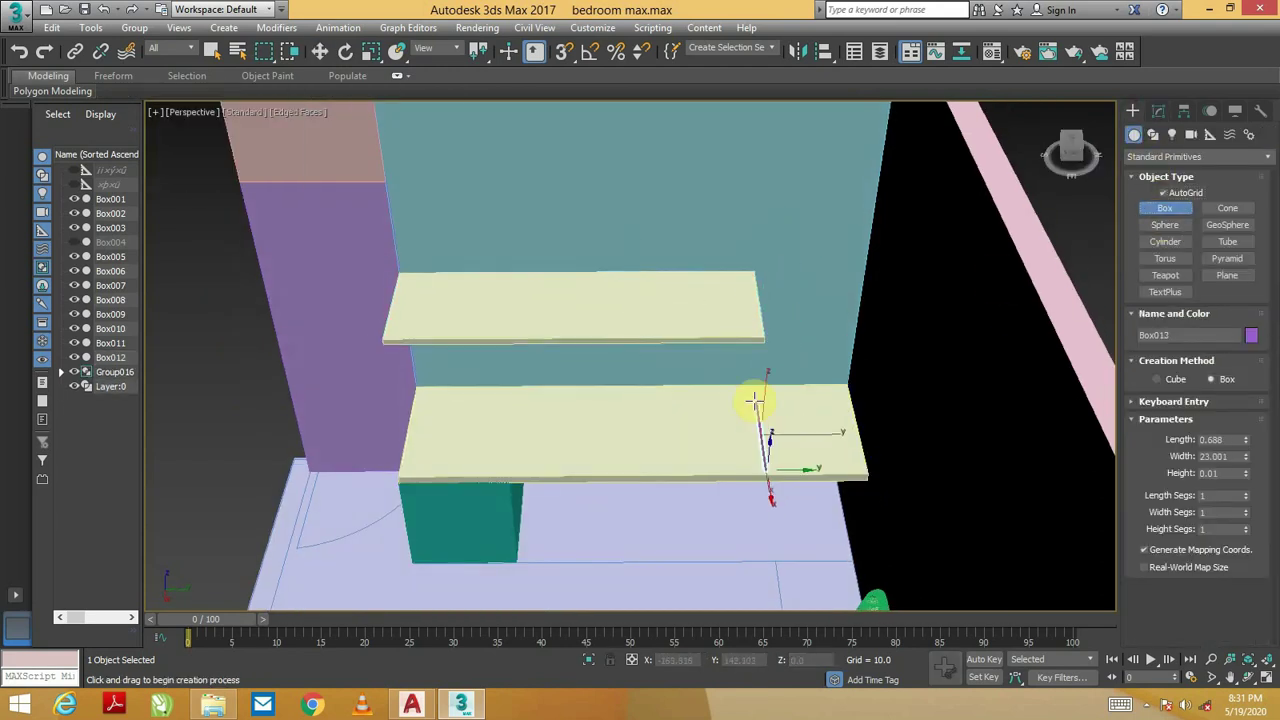
pyautogui.moveTo(755, 400); pyautogui.dragTo(849, 363)
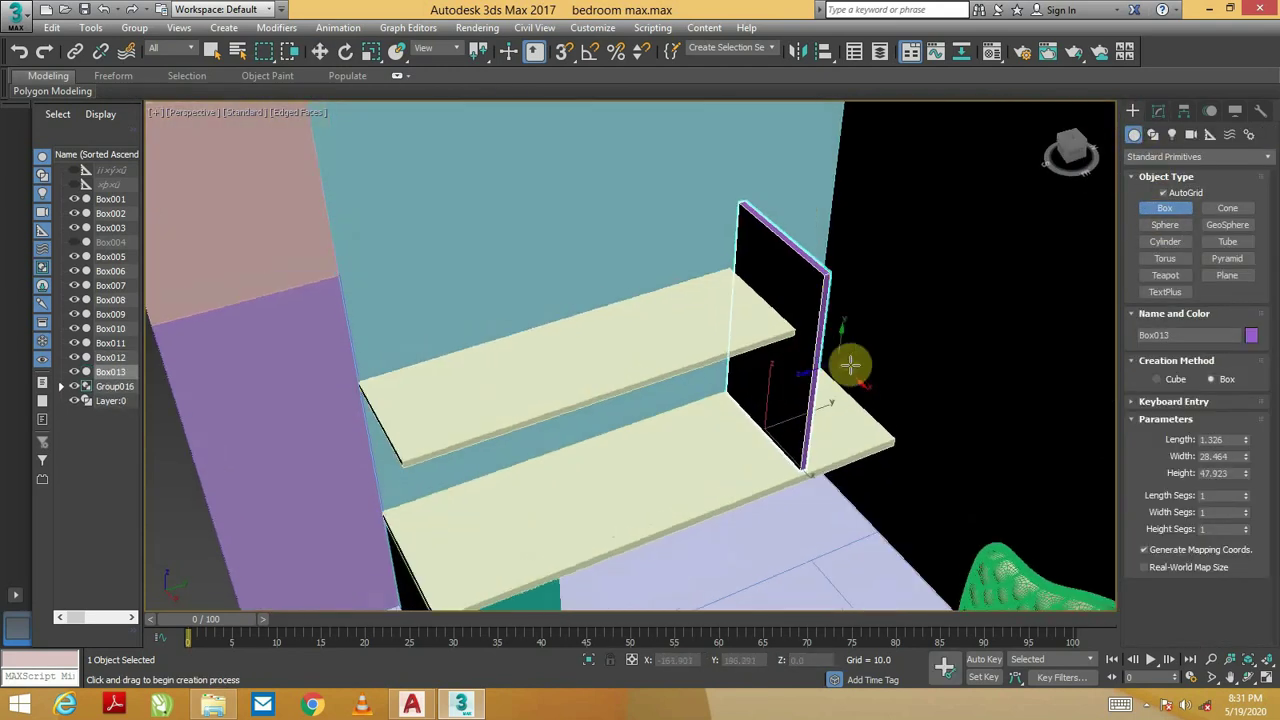
pyautogui.press('w')
pyautogui.moveTo(849, 363)
pyautogui.keyDown('alt'); pyautogui.mouseDown(button='middle')
pyautogui.moveTo(786, 471)
pyautogui.moveTo(766, 386)
pyautogui.moveTo(386, 243)
pyautogui.mouseUp(button='middle'); pyautogui.keyUp('alt')
# Draw a pink top board and a small blue box under it, converting the box to Editable Poly
pyautogui.moveTo(386, 283); pyautogui.dragTo(805, 280)
pyautogui.keyDown('alt'); pyautogui.moveTo(805, 280); pyautogui.dragTo(399, 147, button='middle'); pyautogui.keyUp('alt')
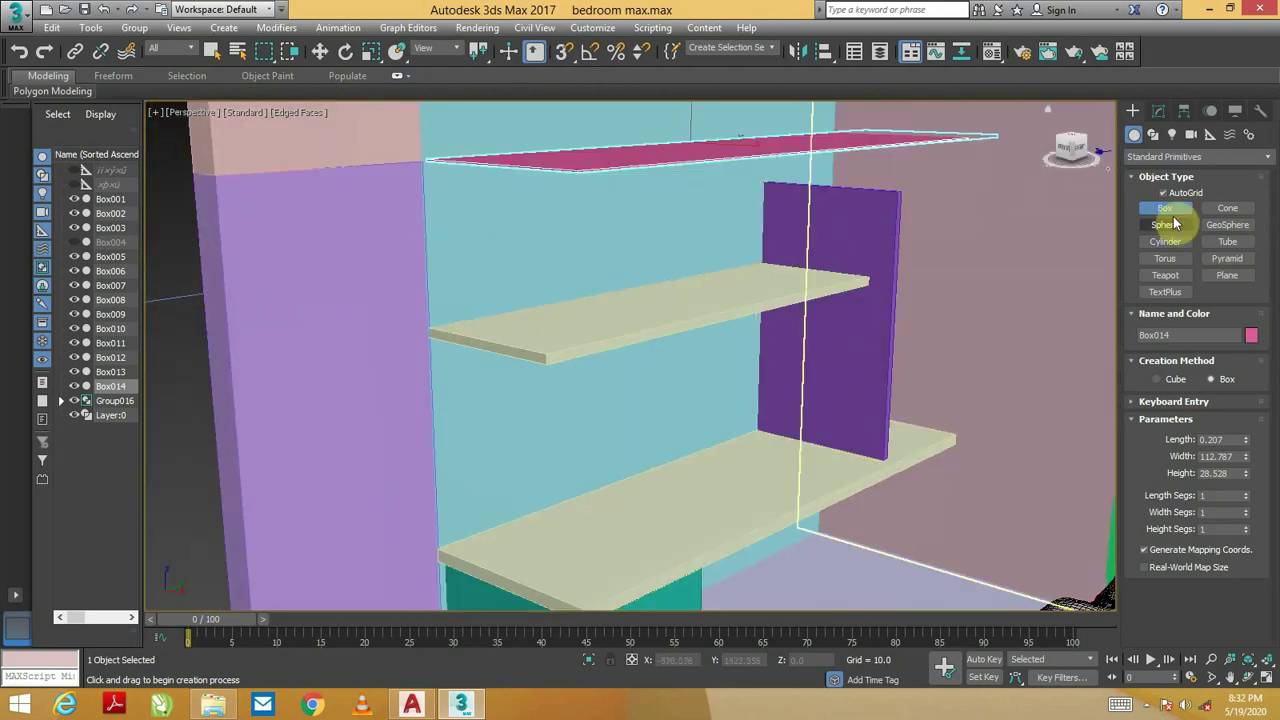
pyautogui.keyDown('alt'); pyautogui.moveTo(553, 232); pyautogui.dragTo(1023, 271, button='middle'); pyautogui.keyUp('alt')
pyautogui.rightClick(480, 200)
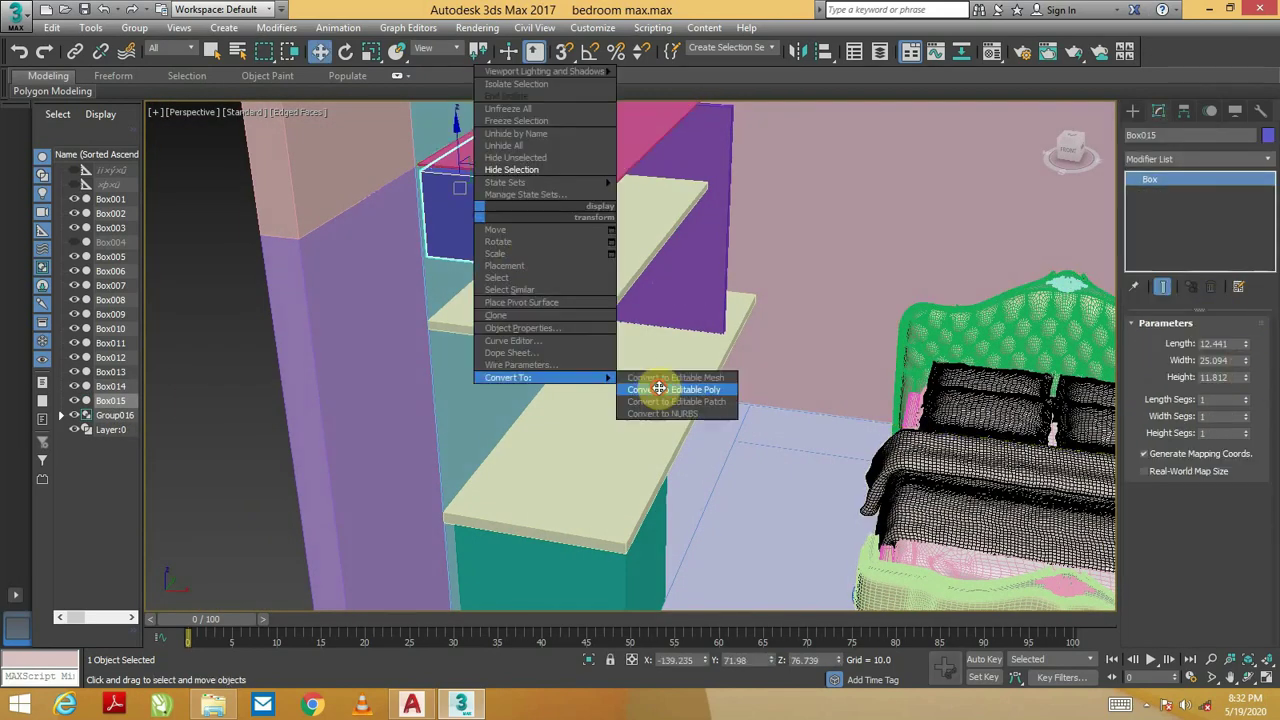
pyautogui.click(657, 394)
pyautogui.scroll(-5, 509, 233)
pyautogui.click(1157, 344)
pyautogui.scroll(5, 814, 257)
# Move the blue box's end and corner vertices to slant it
pyautogui.keyDown('alt'); pyautogui.moveTo(814, 257); pyautogui.dragTo(771, 343, button='middle'); pyautogui.keyUp('alt')
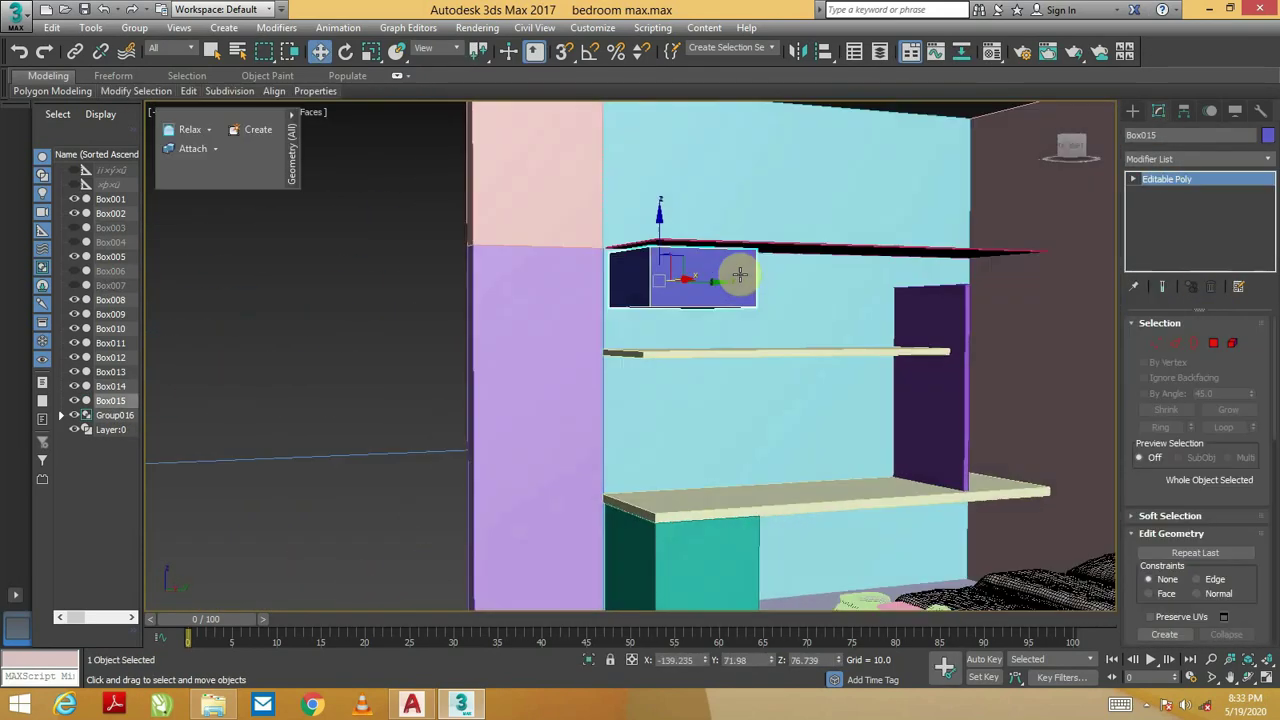
pyautogui.click(785, 279)
pyautogui.keyDown('alt'); pyautogui.moveTo(785, 279); pyautogui.dragTo(797, 207, button='middle'); pyautogui.keyUp('alt')
pyautogui.click(822, 310)
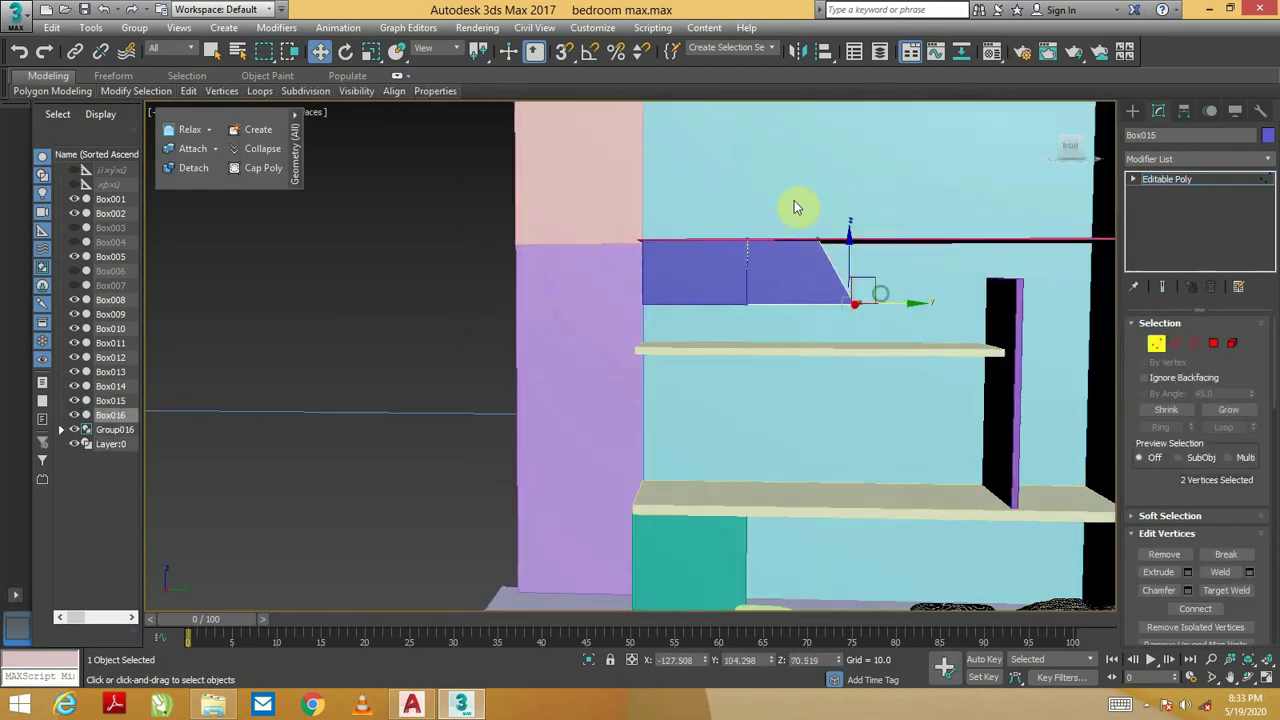
# Connect two edges of the box with a new cut slid along it (Slide 27)
pyautogui.press('2')
pyautogui.keyDown('alt'); pyautogui.moveTo(866, 308); pyautogui.dragTo(834, 306, button='middle'); pyautogui.keyUp('alt')
pyautogui.rightClick(834, 306)
pyautogui.click(926, 229)
pyautogui.moveTo(659, 411); pyautogui.dragTo(652, 300)
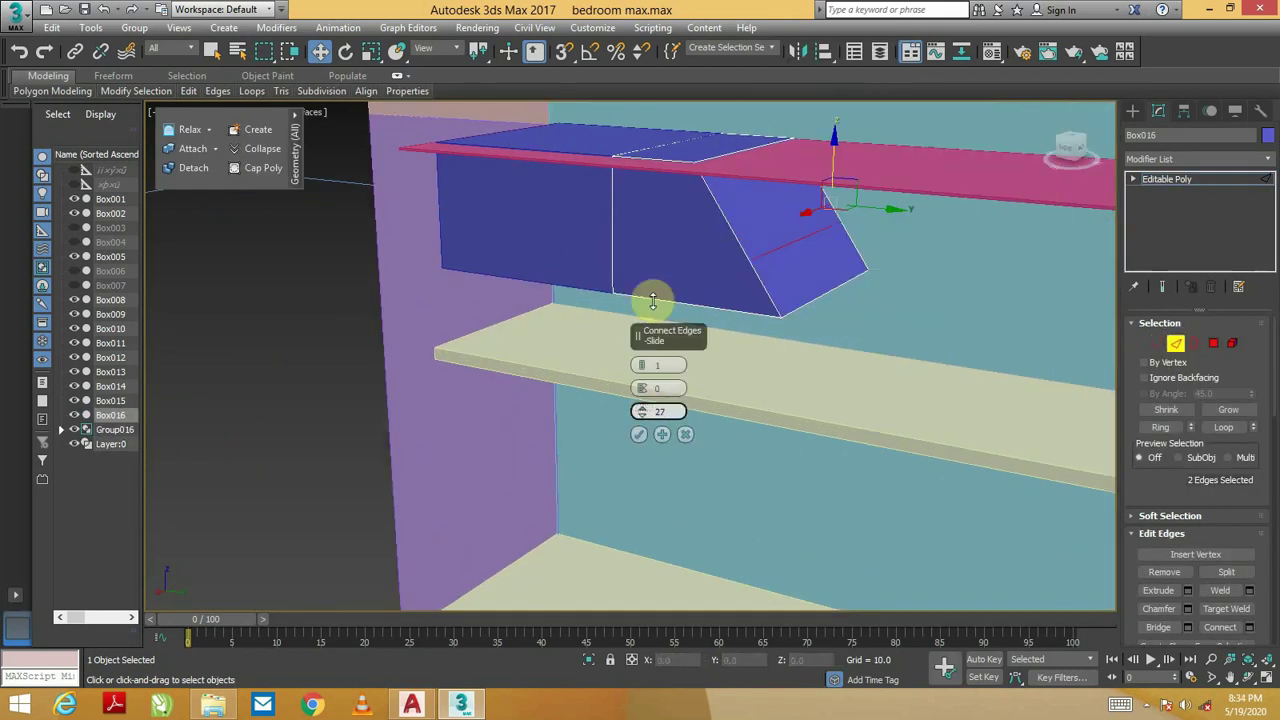
# Mirror a copy of the slanted box along the upper shelf
pyautogui.press('f')
pyautogui.press('F3')
pyautogui.scroll(5, 719, 318)
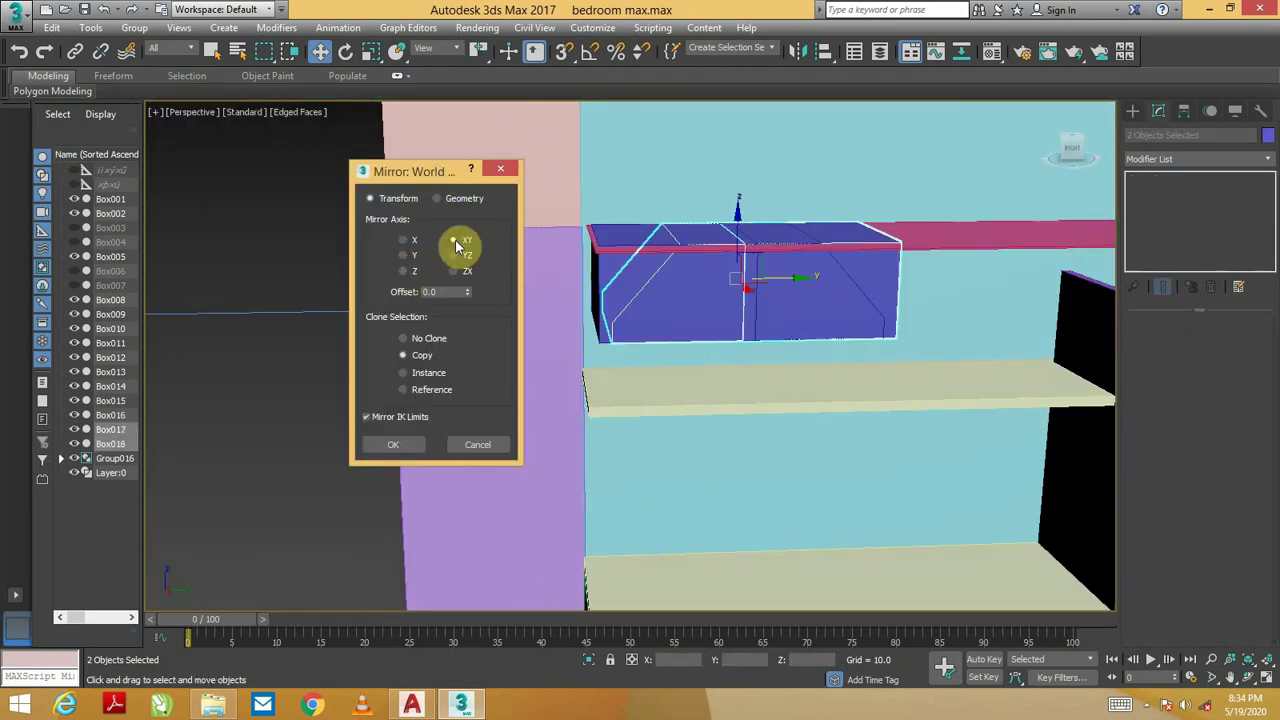
pyautogui.press('Return')
pyautogui.keyDown('alt'); pyautogui.moveTo(920, 286); pyautogui.dragTo(843, 303, button='middle'); pyautogui.keyUp('alt')
pyautogui.press('l')
pyautogui.press('F3')
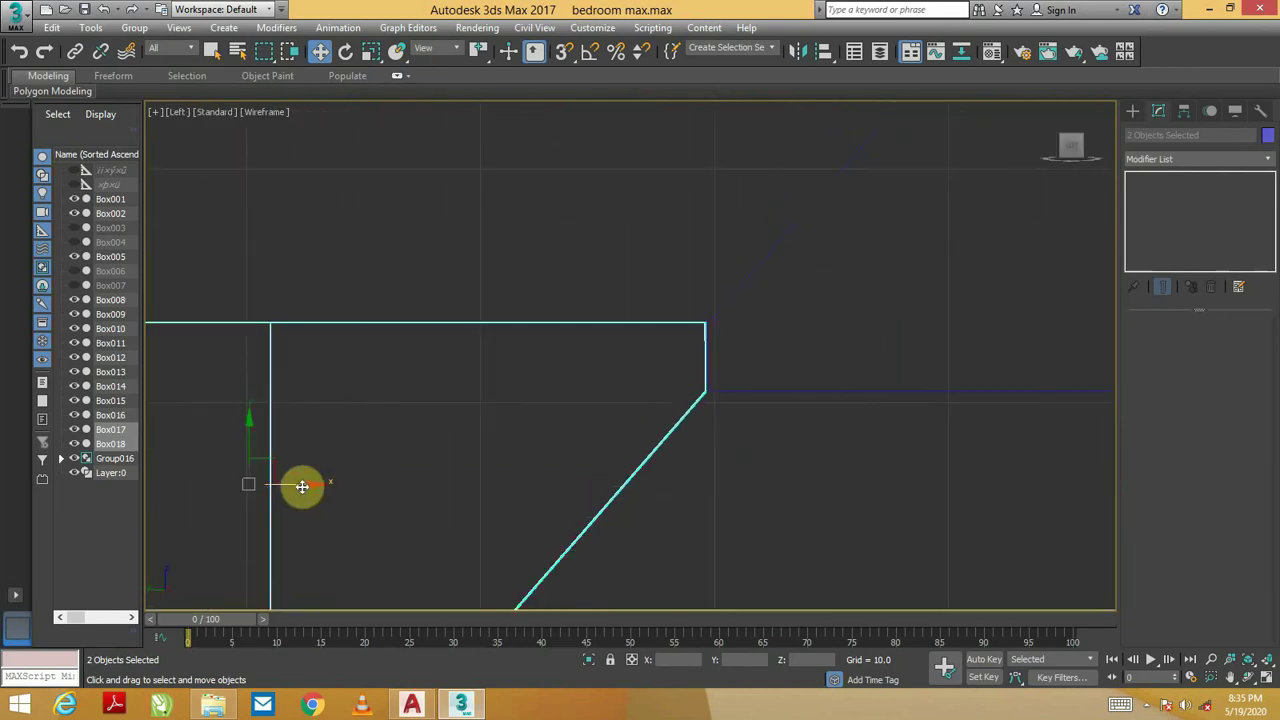
pyautogui.press('p')
pyautogui.press('F3')
# Stretch the mirrored box's vertices so it reaches the purple divider
pyautogui.keyDown('alt'); pyautogui.moveTo(768, 431); pyautogui.dragTo(854, 329, button='middle'); pyautogui.keyUp('alt')
pyautogui.click(854, 329)
pyautogui.press('1')
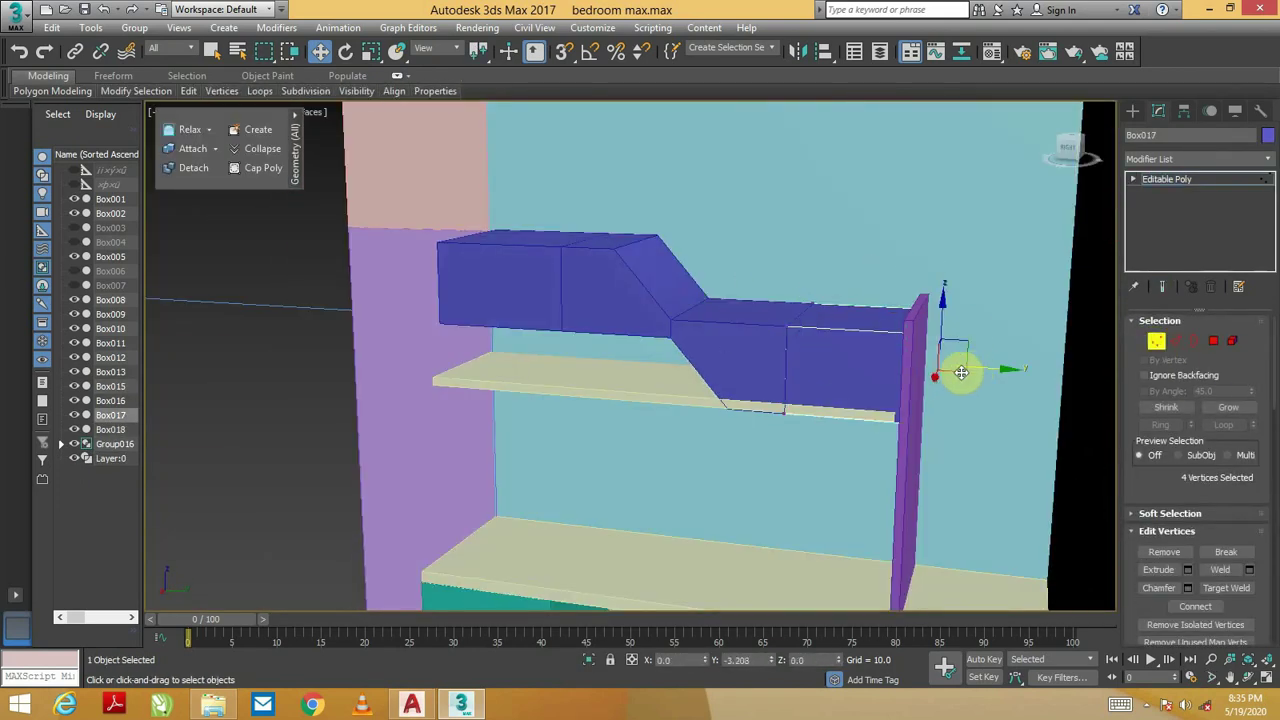
pyautogui.keyDown('alt'); pyautogui.moveTo(960, 372); pyautogui.dragTo(600, 300, button='middle'); pyautogui.keyUp('alt')
pyautogui.scroll(-3, 766, 391)
pyautogui.scroll(3, 810, 415)
pyautogui.click(810, 415)
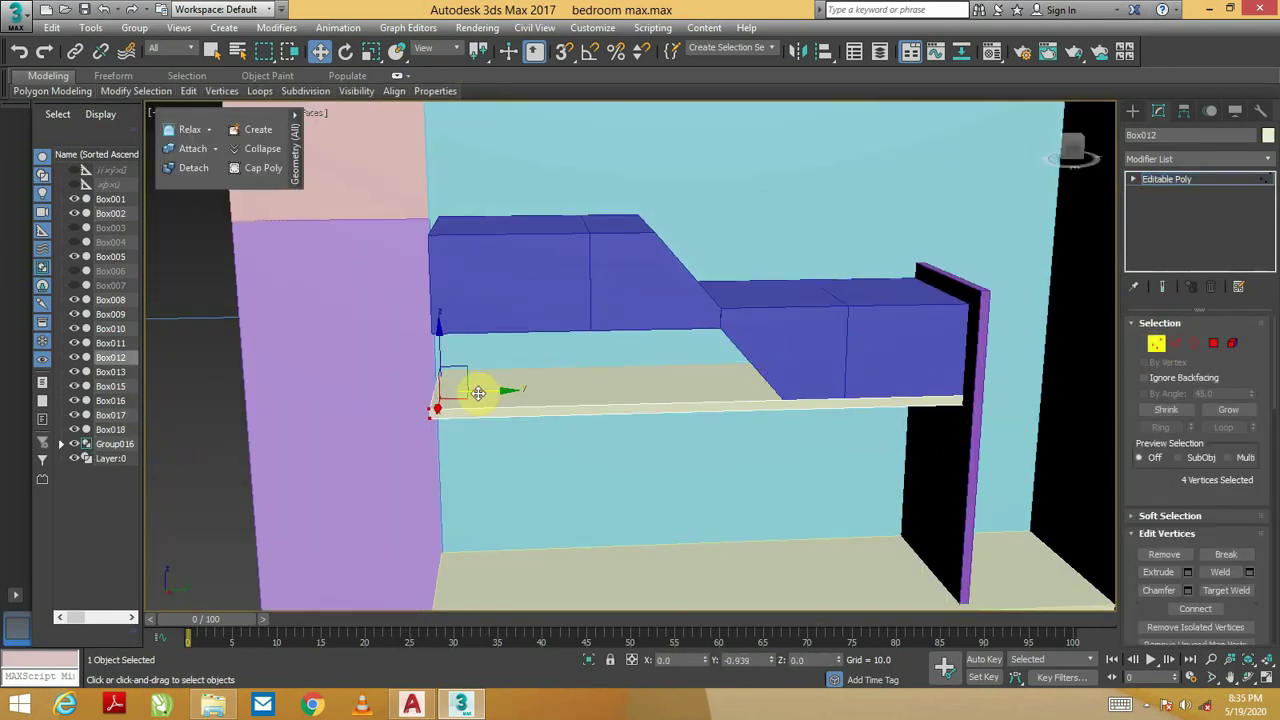
pyautogui.scroll(-3, 478, 393)
pyautogui.click(740, 375)
# Draw a flat orange board on top of the divider
pyautogui.rightClick(814, 449)
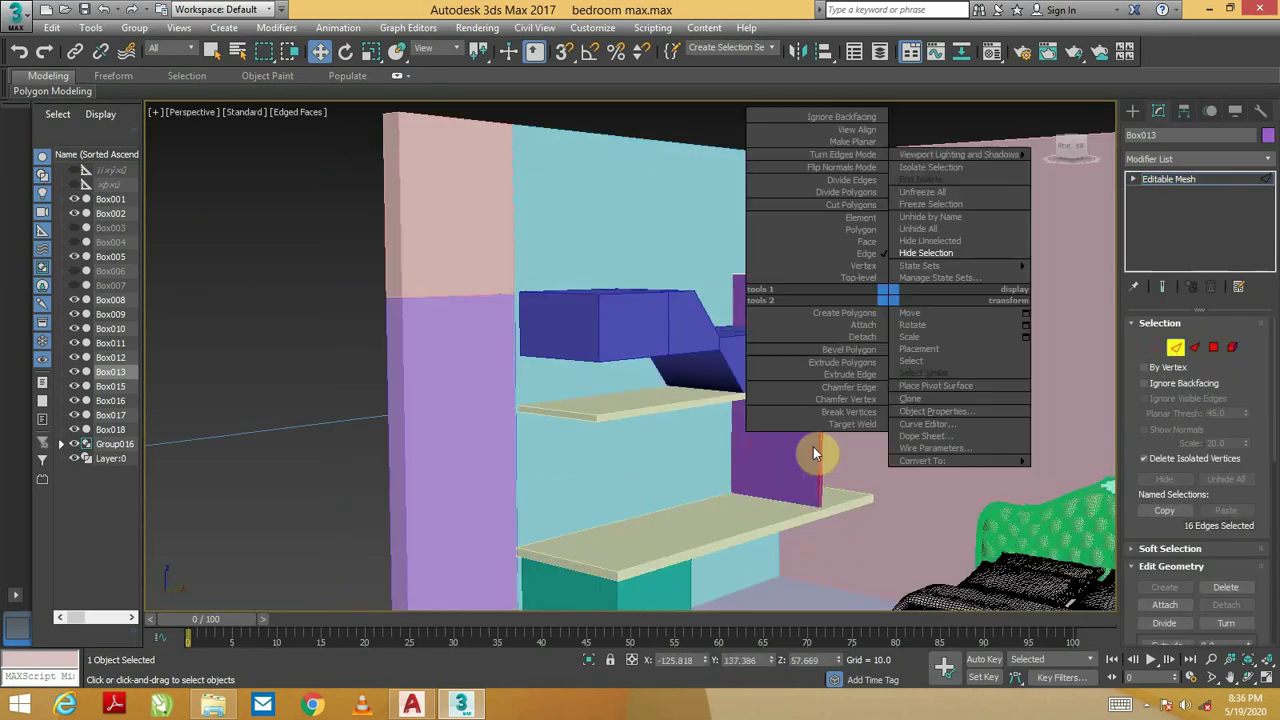
pyautogui.keyDown('alt'); pyautogui.moveTo(814, 449); pyautogui.dragTo(943, 343, button='middle'); pyautogui.keyUp('alt')
pyautogui.moveTo(763, 271); pyautogui.dragTo(912, 140)
pyautogui.keyDown('alt'); pyautogui.moveTo(912, 140); pyautogui.dragTo(854, 229, button='middle'); pyautogui.keyUp('alt')
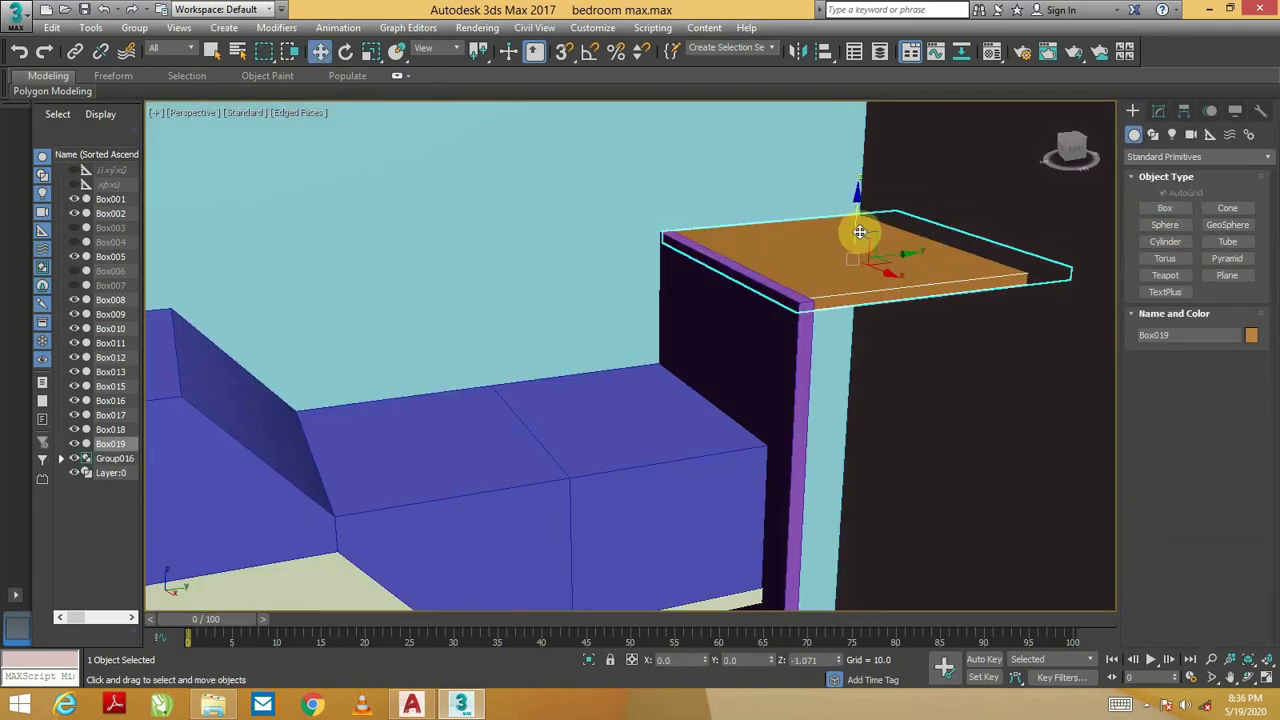
pyautogui.press('w')
pyautogui.rightClick(854, 349)
# Copy the orange board twice down the divider as extra shelves
pyautogui.keyDown('shift'); pyautogui.moveTo(863, 231); pyautogui.dragTo(857, 400); pyautogui.keyUp('shift')
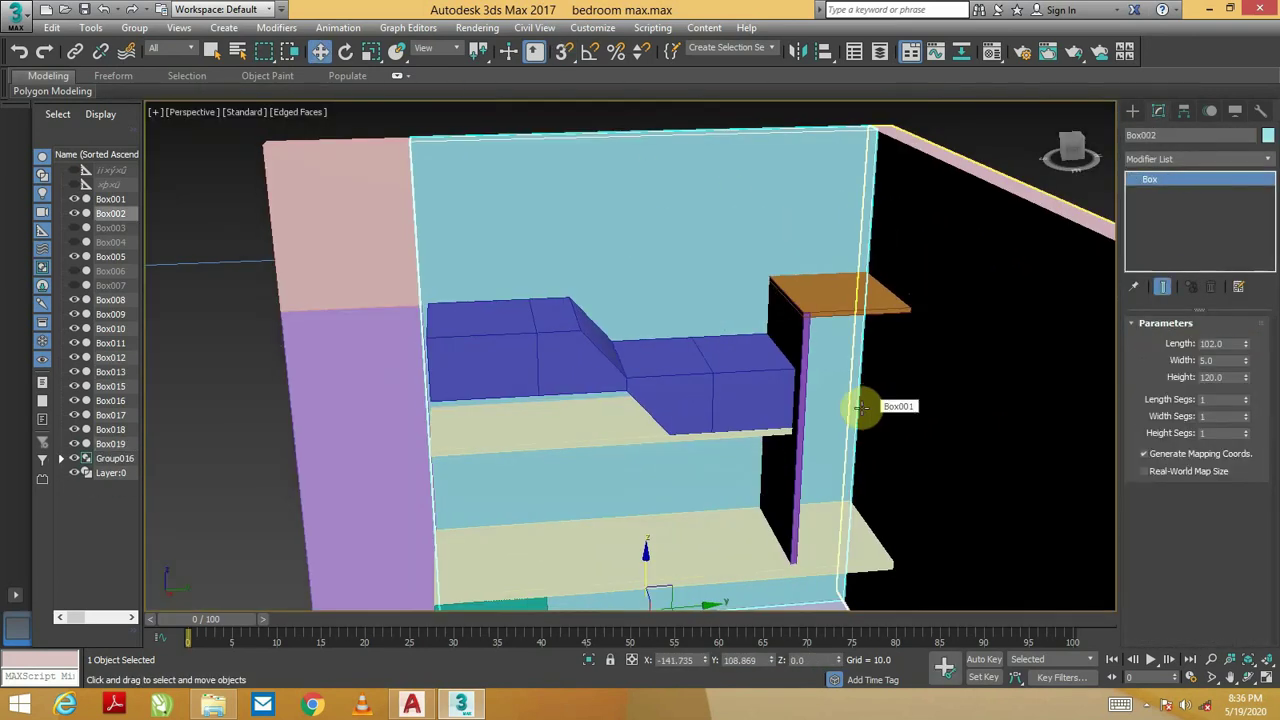
pyautogui.scroll(3, 829, 329)
pyautogui.press('r')
pyautogui.moveTo(849, 395)
pyautogui.keyDown('alt'); pyautogui.mouseDown(button='middle')
pyautogui.moveTo(886, 417)
pyautogui.moveTo(929, 486)
pyautogui.mouseUp(button='middle'); pyautogui.keyUp('alt')
pyautogui.press('w')
pyautogui.keyDown('shift'); pyautogui.moveTo(929, 486); pyautogui.dragTo(920, 371); pyautogui.keyUp('shift')
pyautogui.moveTo(920, 371)
pyautogui.mouseDown(button='middle')
pyautogui.moveTo(763, 343)
pyautogui.moveTo(608, 234)
pyautogui.mouseUp(button='middle')
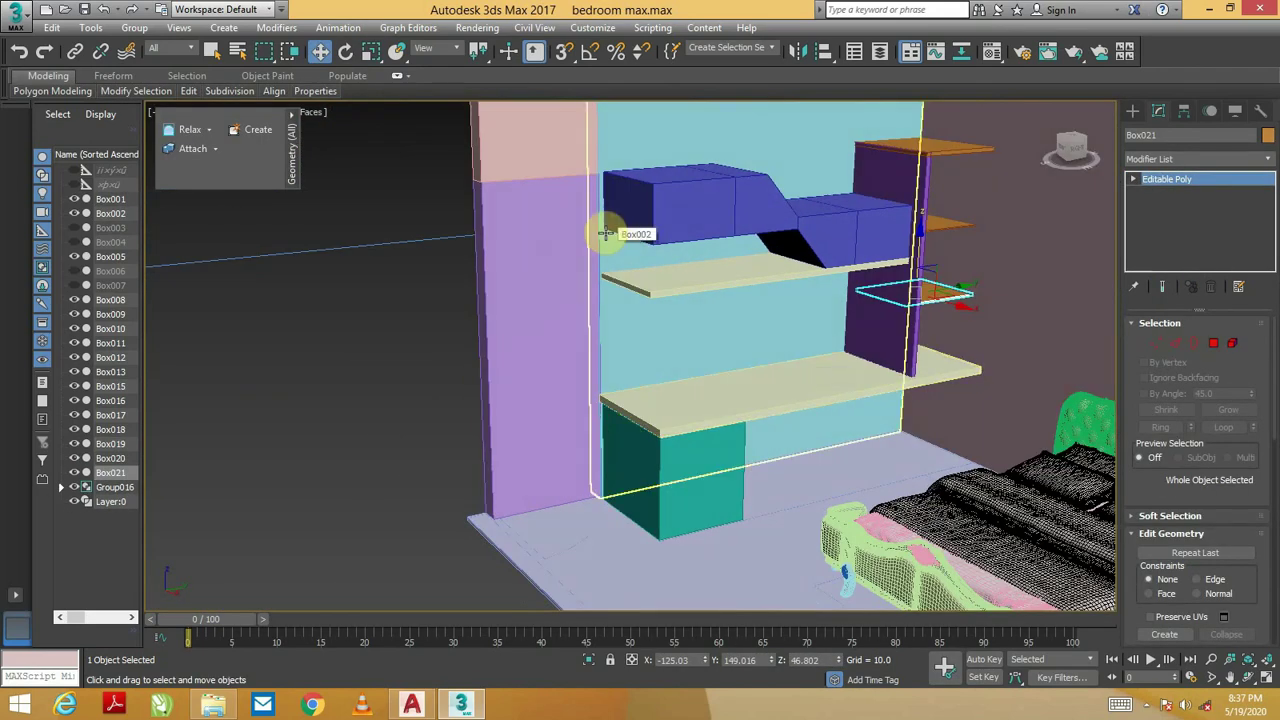
# Draw a new box on top of the cabinet and snap-edit its vertices
pyautogui.moveTo(608, 234); pyautogui.dragTo(657, 586)
pyautogui.keyDown('alt'); pyautogui.moveTo(657, 586); pyautogui.dragTo(709, 286, button='middle'); pyautogui.keyUp('alt')
pyautogui.click(738, 378)
pyautogui.press('r')
pyautogui.click(1157, 344)
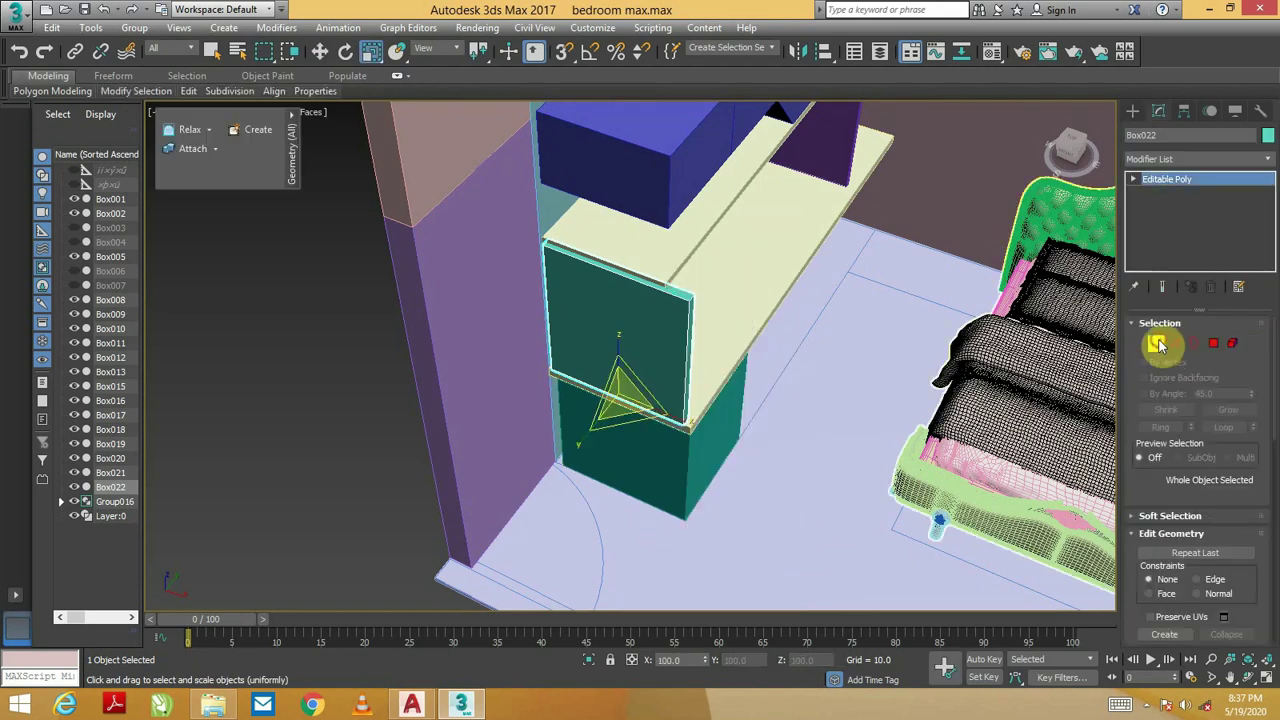
pyautogui.press('s')
pyautogui.keyDown('alt'); pyautogui.moveTo(721, 383); pyautogui.dragTo(595, 291, button='middle'); pyautogui.keyUp('alt')
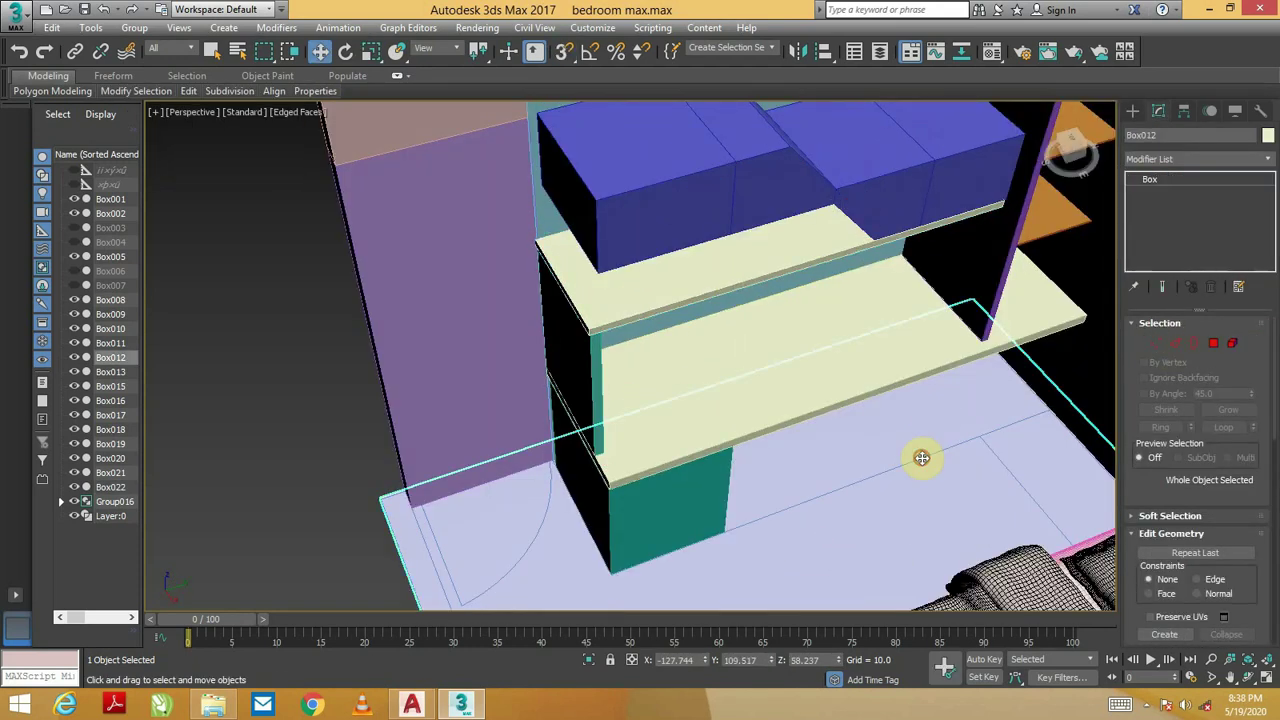
# Extrude the teal cabinet's front faces outward into door panels
pyautogui.click(719, 433)
pyautogui.moveTo(921, 457)
pyautogui.keyDown('alt'); pyautogui.mouseDown(button='middle')
pyautogui.moveTo(719, 433)
pyautogui.moveTo(640, 171)
pyautogui.mouseUp(button='middle'); pyautogui.keyUp('alt')
pyautogui.click(507, 373)
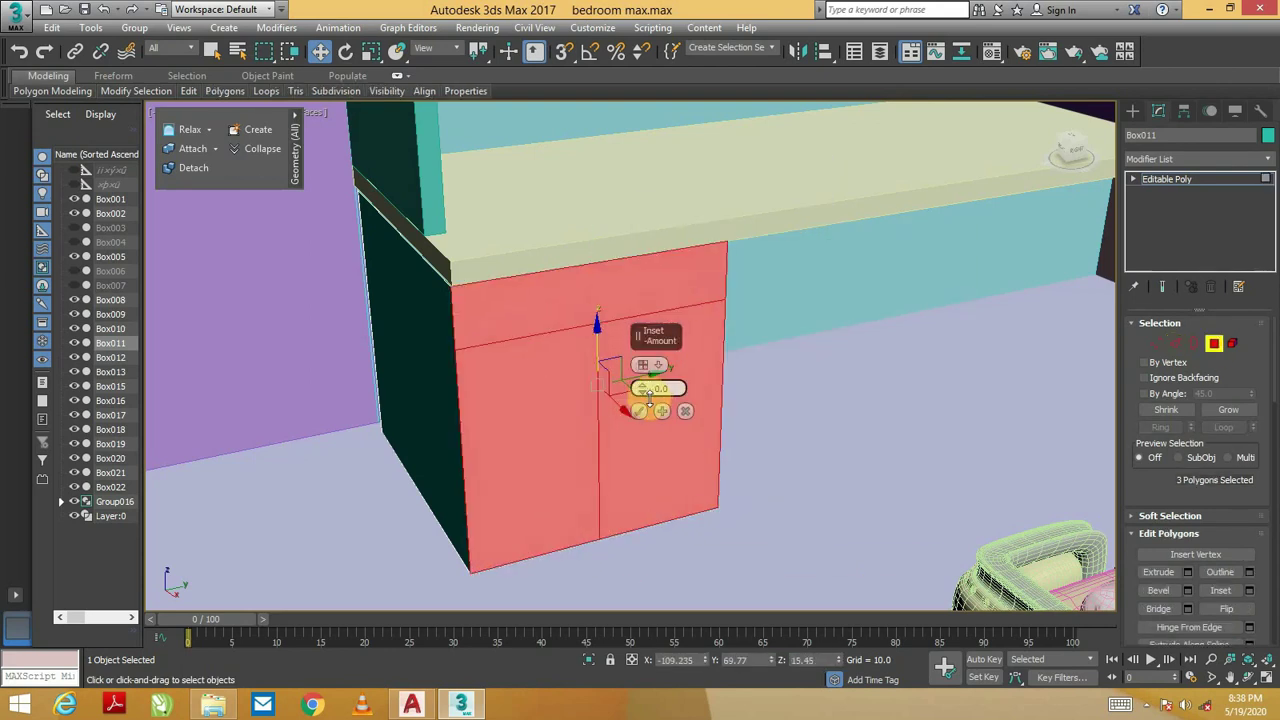
pyautogui.hotkey('shift', 'e')
pyautogui.click(640, 418)
pyautogui.keyDown('alt'); pyautogui.moveTo(640, 418); pyautogui.dragTo(800, 357, button='middle'); pyautogui.keyUp('alt')
pyautogui.scroll(-5, 795, 365)
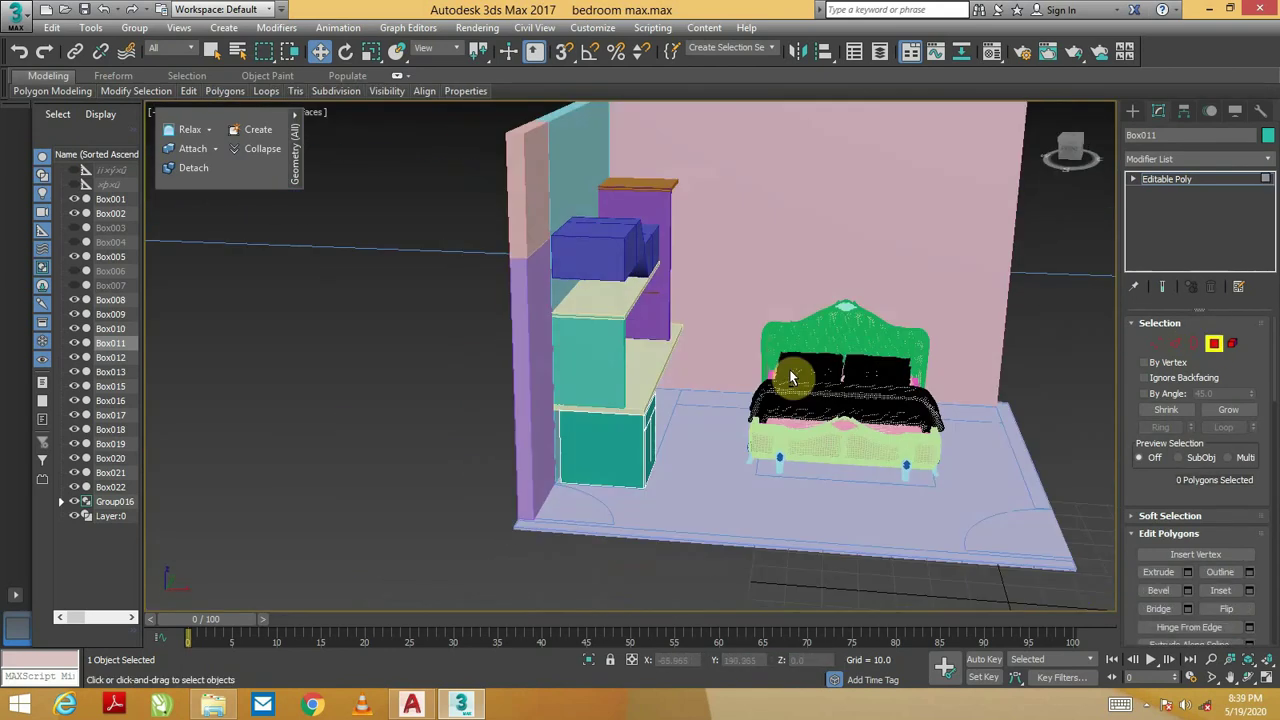
pyautogui.scroll(5, 600, 249)
pyautogui.scroll(2, 600, 249)
pyautogui.click(1213, 343)
# Orbit and zoom out from the wall shelving toward a view of the whole room
pyautogui.click(586, 128)
pyautogui.keyDown('alt'); pyautogui.moveTo(586, 128); pyautogui.dragTo(646, 260, button='middle'); pyautogui.keyUp('alt')
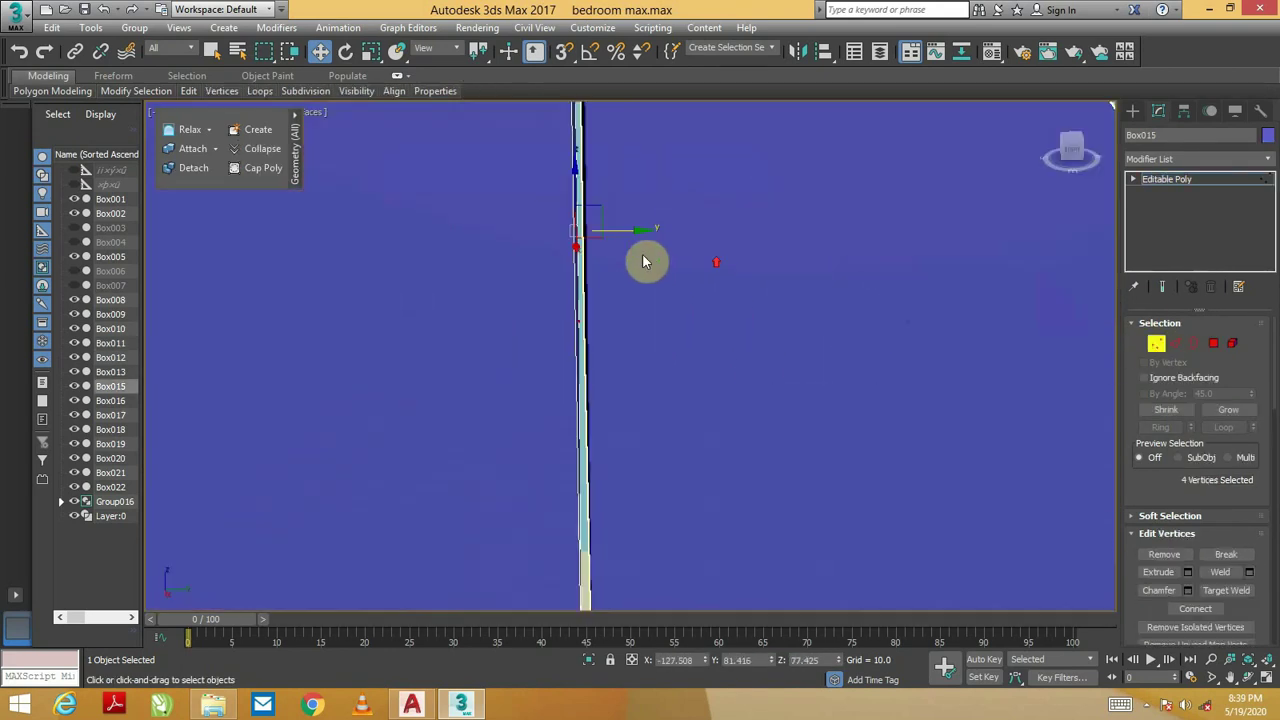
pyautogui.scroll(-5, 908, 302)
pyautogui.scroll(3, 837, 229)
pyautogui.click(777, 229)
pyautogui.scroll(-5, 777, 229)
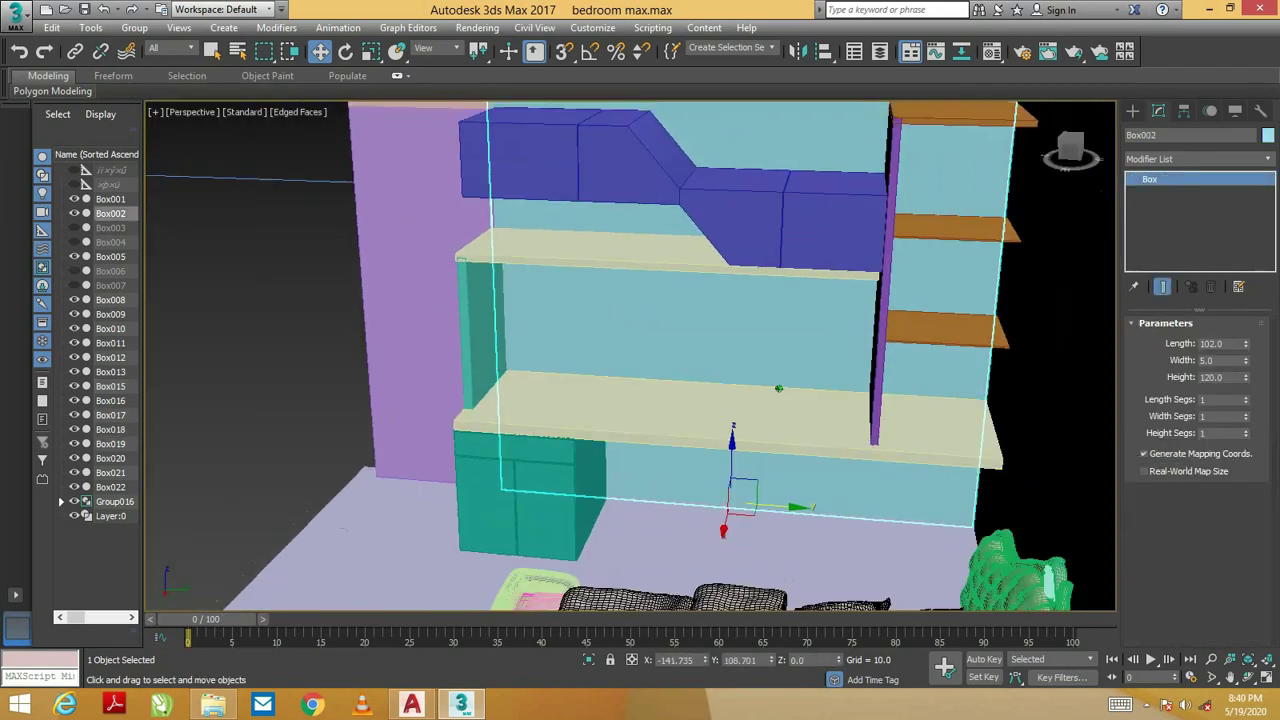
pyautogui.keyDown('alt'); pyautogui.moveTo(777, 386); pyautogui.dragTo(826, 403, button='middle'); pyautogui.keyUp('alt')
# Convert the 18×30×17.2 green bedside cabinet to Editable Poly and inset its front faces
pyautogui.moveTo(940, 470); pyautogui.dragTo(986, 506)
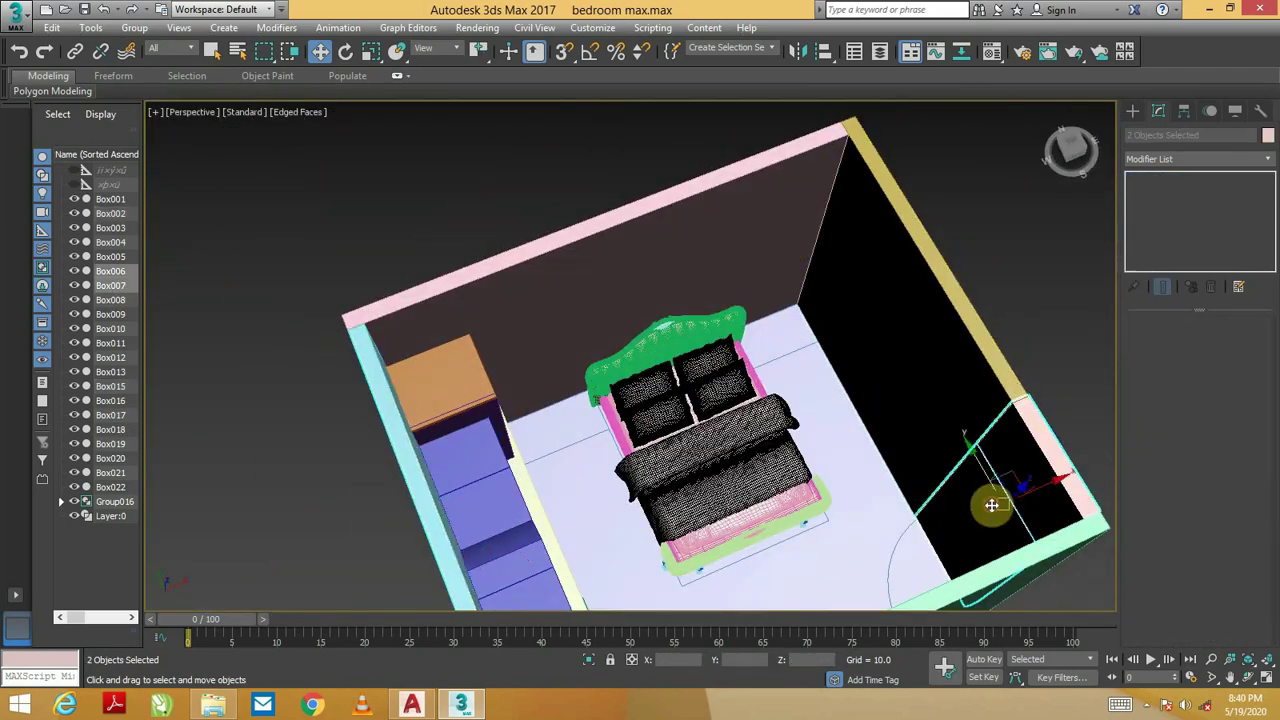
pyautogui.scroll(5, 986, 506)
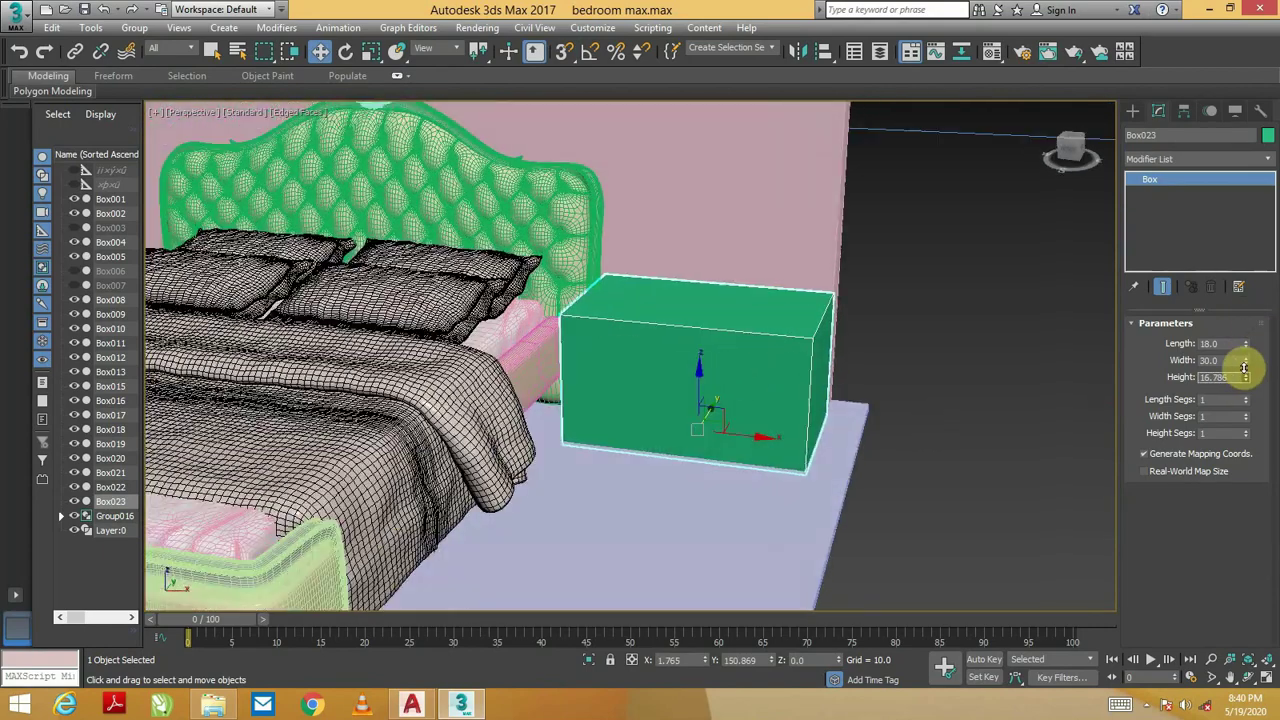
pyautogui.rightClick(880, 400)
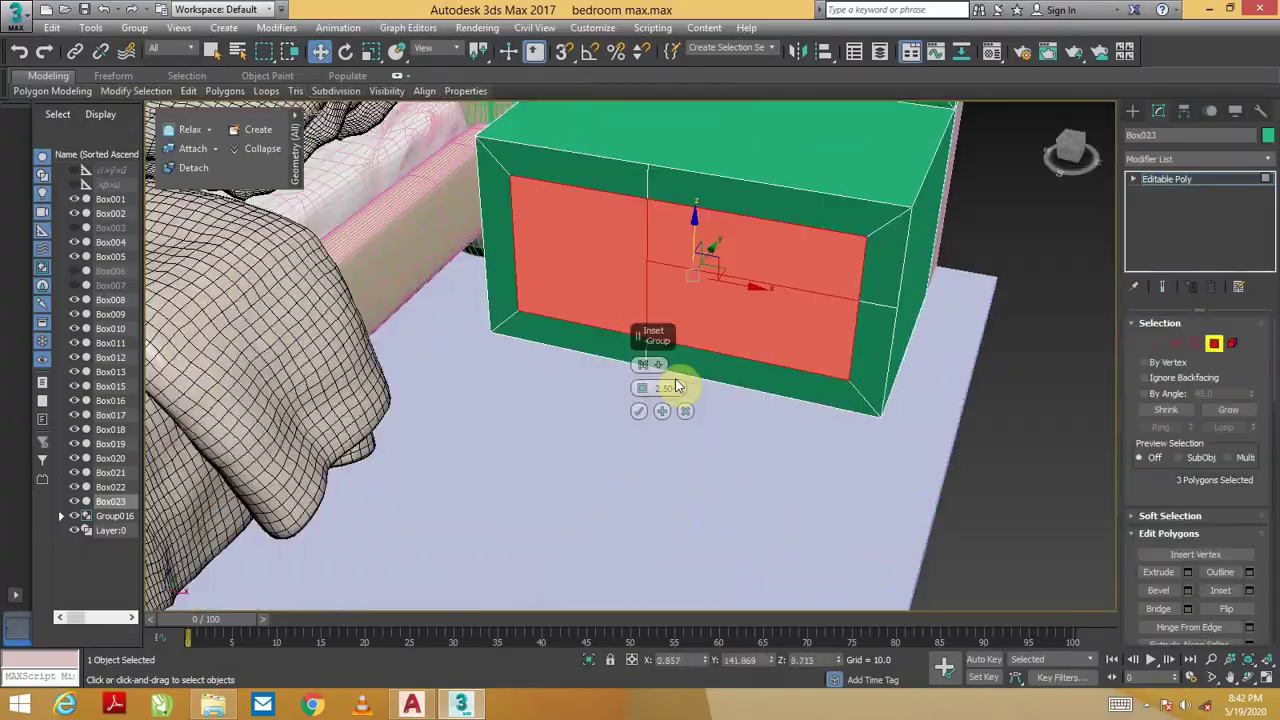
pyautogui.rightClick(728, 402)
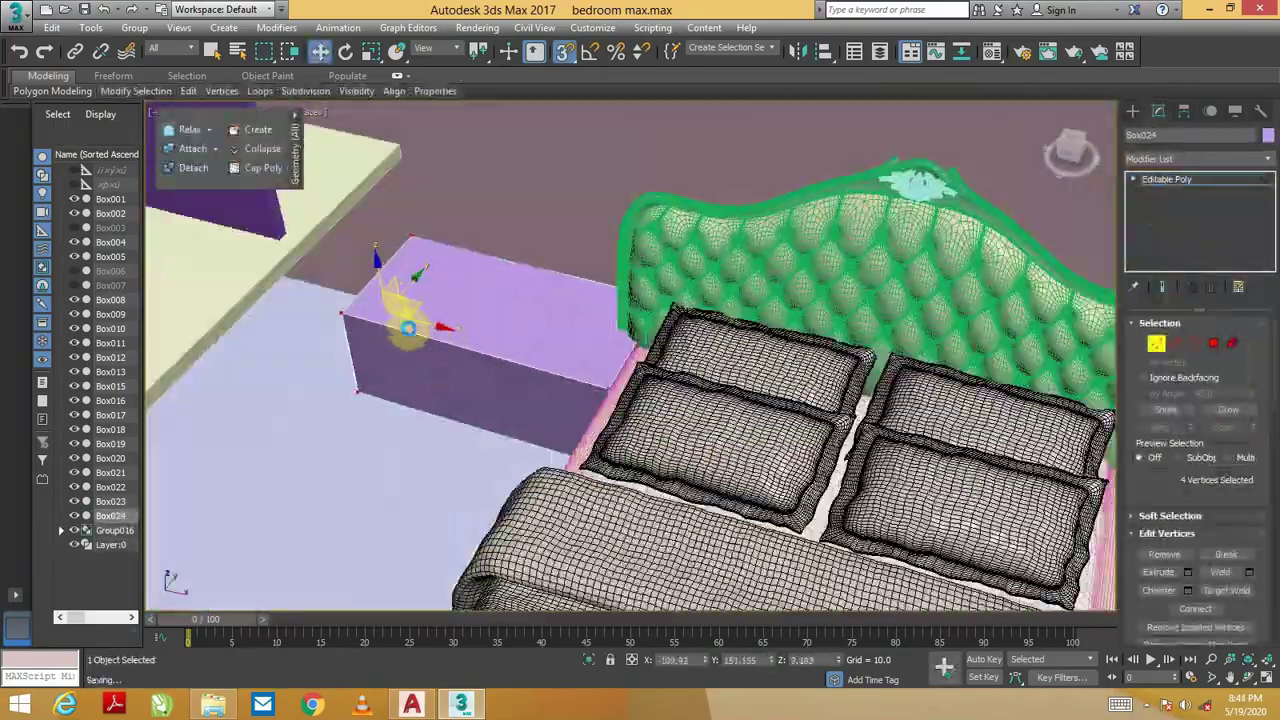
# Connect edges on the long purple box and adjust its front vertices
pyautogui.moveTo(408, 330)
pyautogui.keyDown('alt'); pyautogui.mouseDown(button='middle')
pyautogui.moveTo(366, 343)
pyautogui.moveTo(429, 306)
pyautogui.moveTo(391, 317)
pyautogui.moveTo(523, 415)
pyautogui.moveTo(700, 340)
pyautogui.mouseUp(button='middle'); pyautogui.keyUp('alt')
pyautogui.rightClick(703, 337)
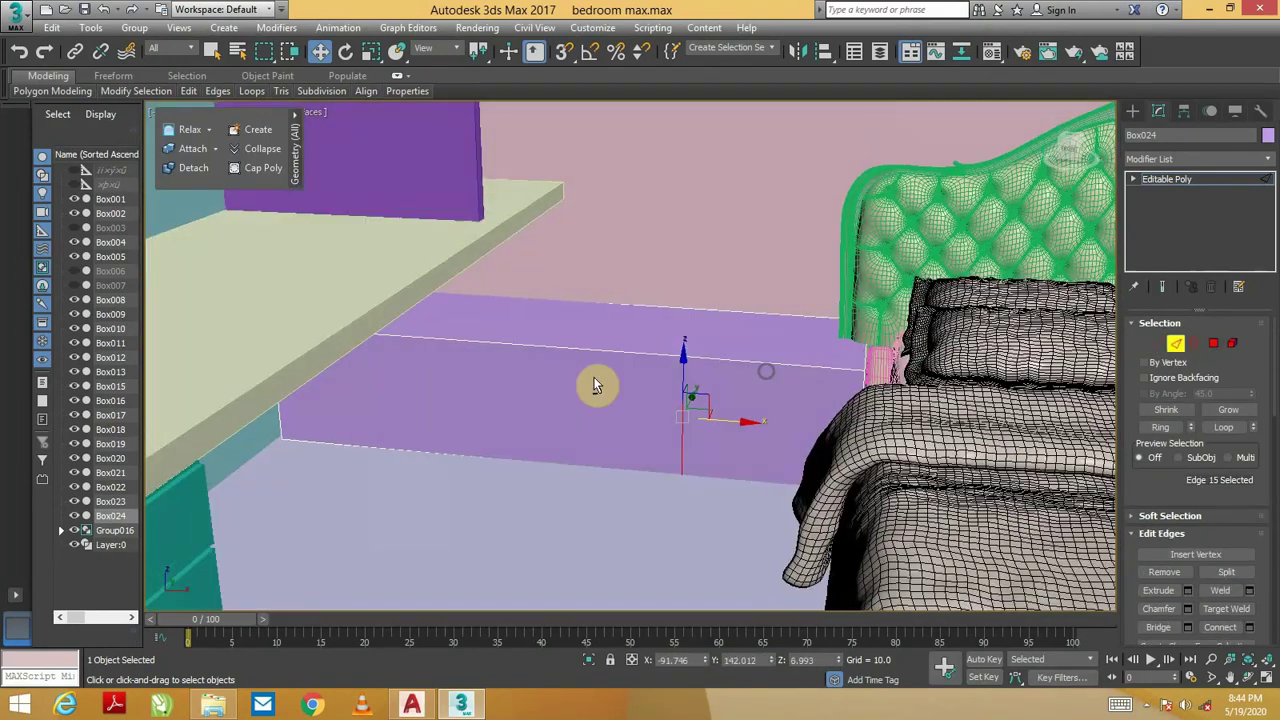
pyautogui.rightClick(797, 297)
pyautogui.click(669, 365)
pyautogui.press('1')
pyautogui.keyDown('alt'); pyautogui.moveTo(230, 390); pyautogui.dragTo(205, 397, button='middle'); pyautogui.keyUp('alt')
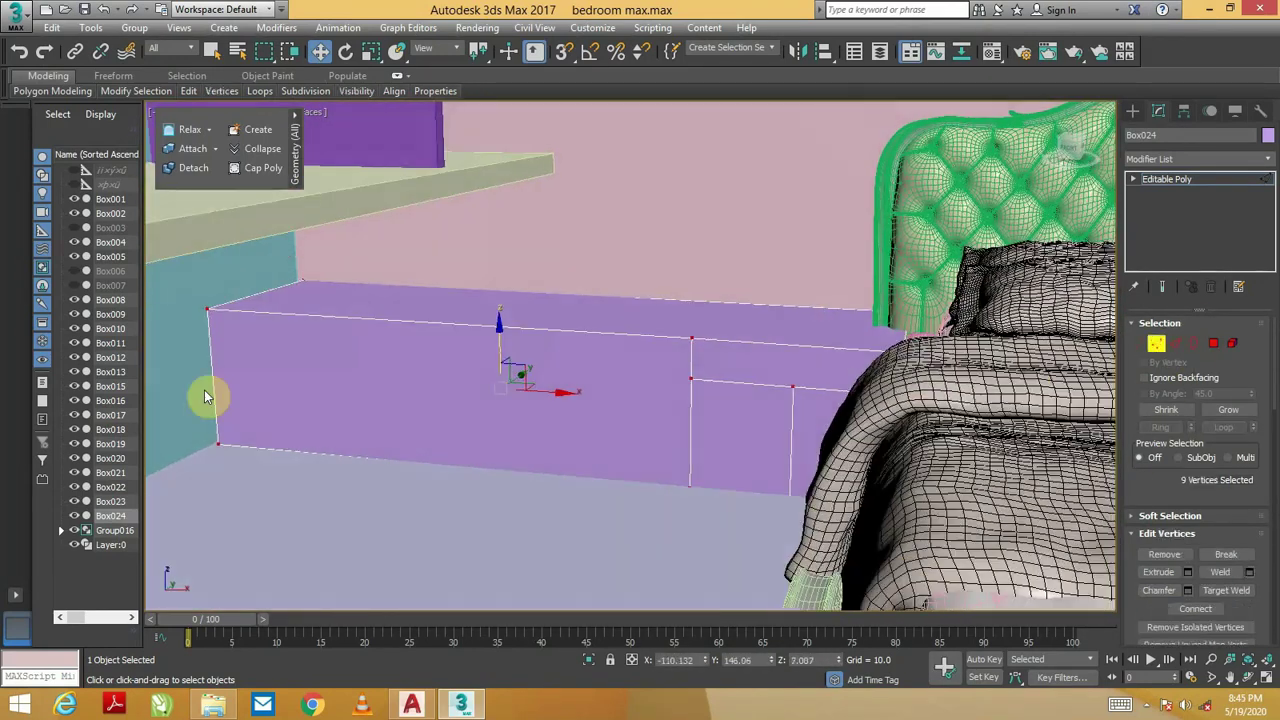
pyautogui.click(790, 456)
pyautogui.keyDown('alt'); pyautogui.moveTo(790, 456); pyautogui.dragTo(843, 472, button='middle'); pyautogui.keyUp('alt')
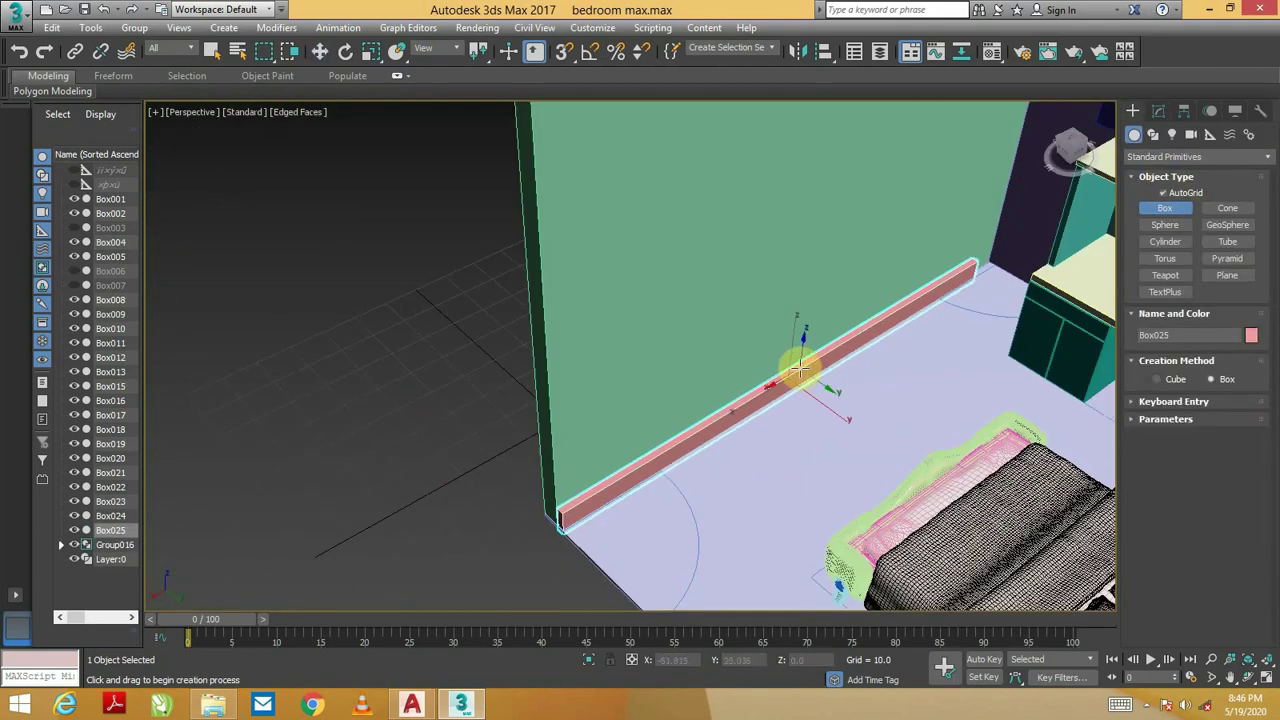
# Draw a pink skirting strip 166.536 long and rotate-clone a copy at 90°
pyautogui.rightClick(800, 370)
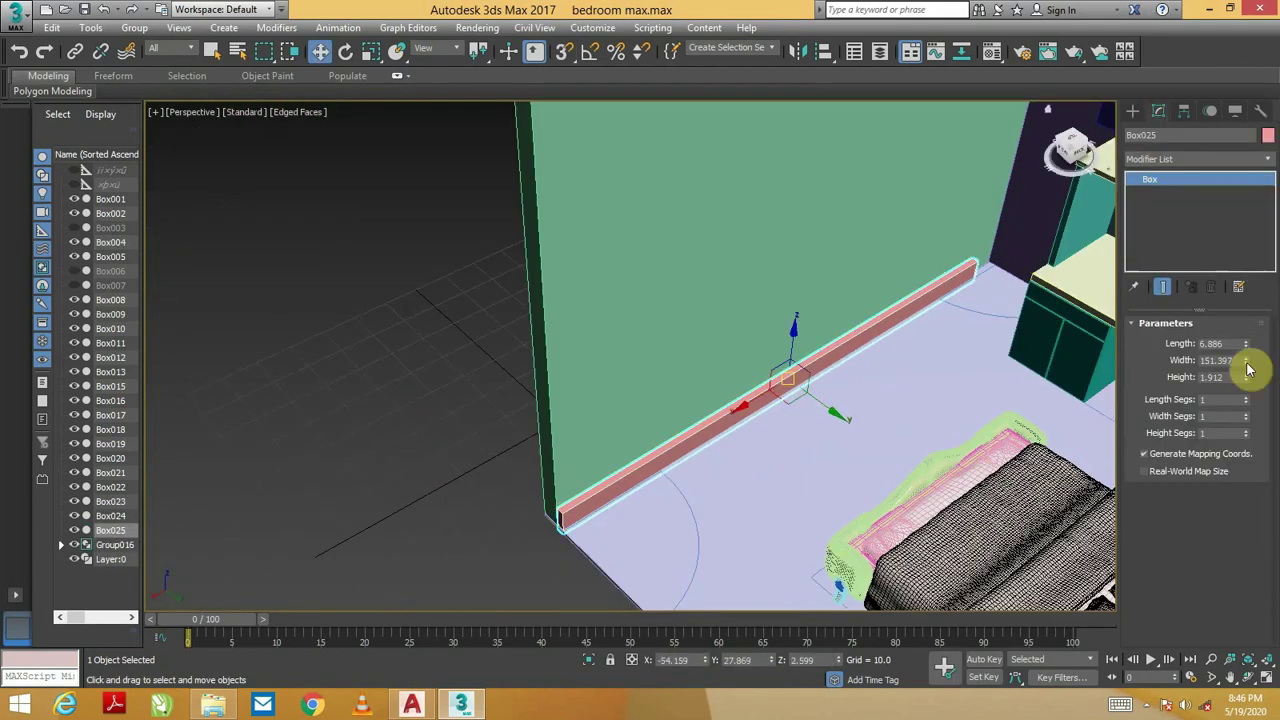
pyautogui.keyDown('alt'); pyautogui.moveTo(800, 370); pyautogui.dragTo(971, 349, button='middle'); pyautogui.keyUp('alt')
pyautogui.press('e')
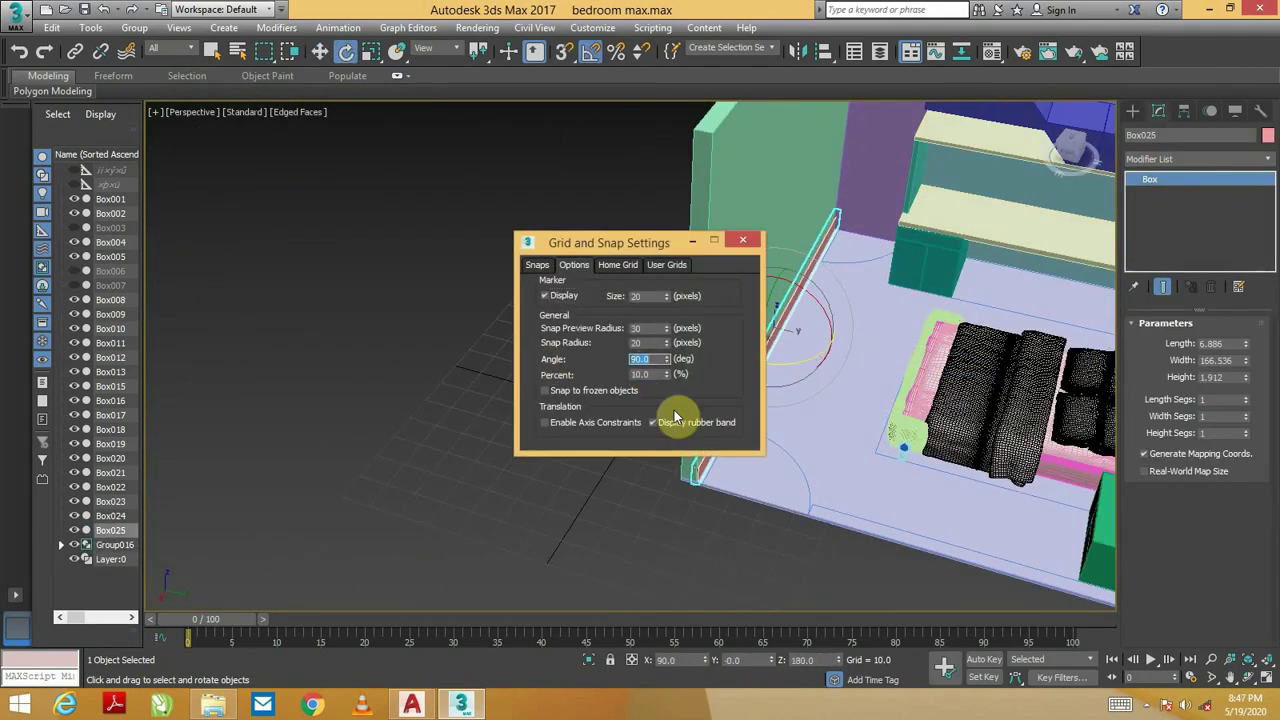
pyautogui.press('Return')
pyautogui.scroll(-5, 1020, 231)
pyautogui.keyDown('alt'); pyautogui.moveTo(857, 334); pyautogui.dragTo(786, 294, button='middle'); pyautogui.keyUp('alt')
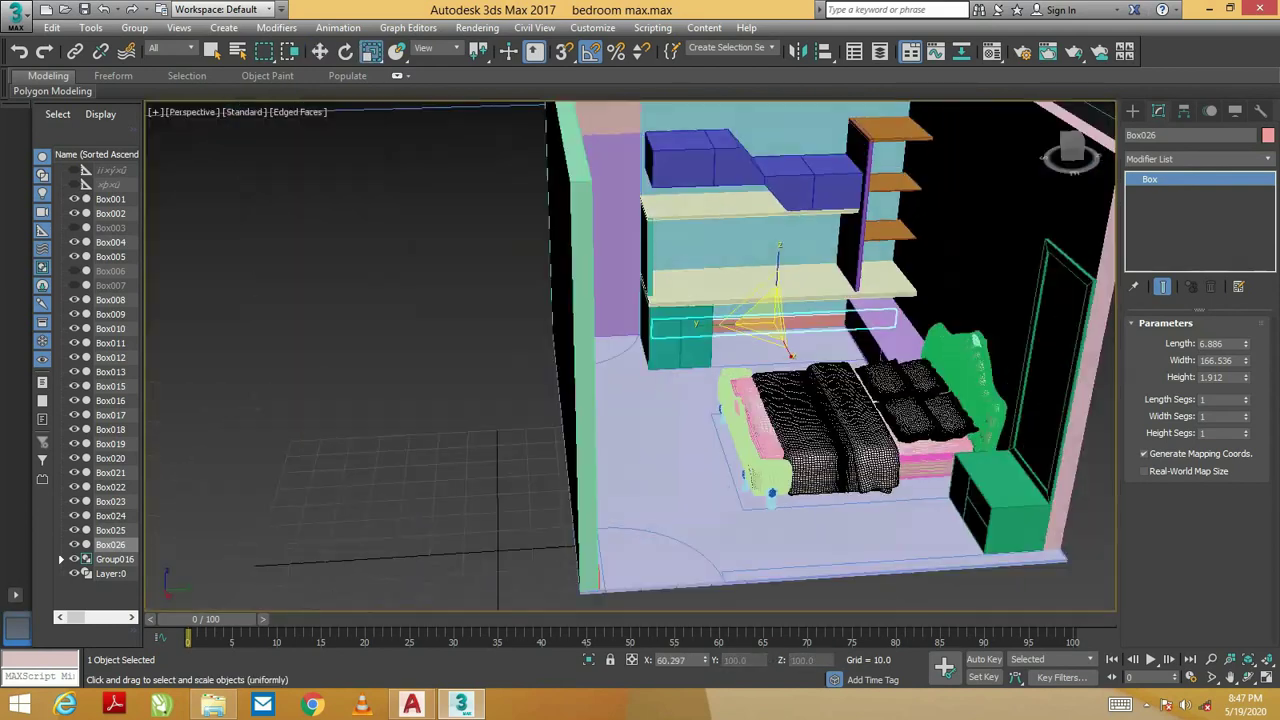
# Scale and move the copied strip along the other wall
pyautogui.press('r')
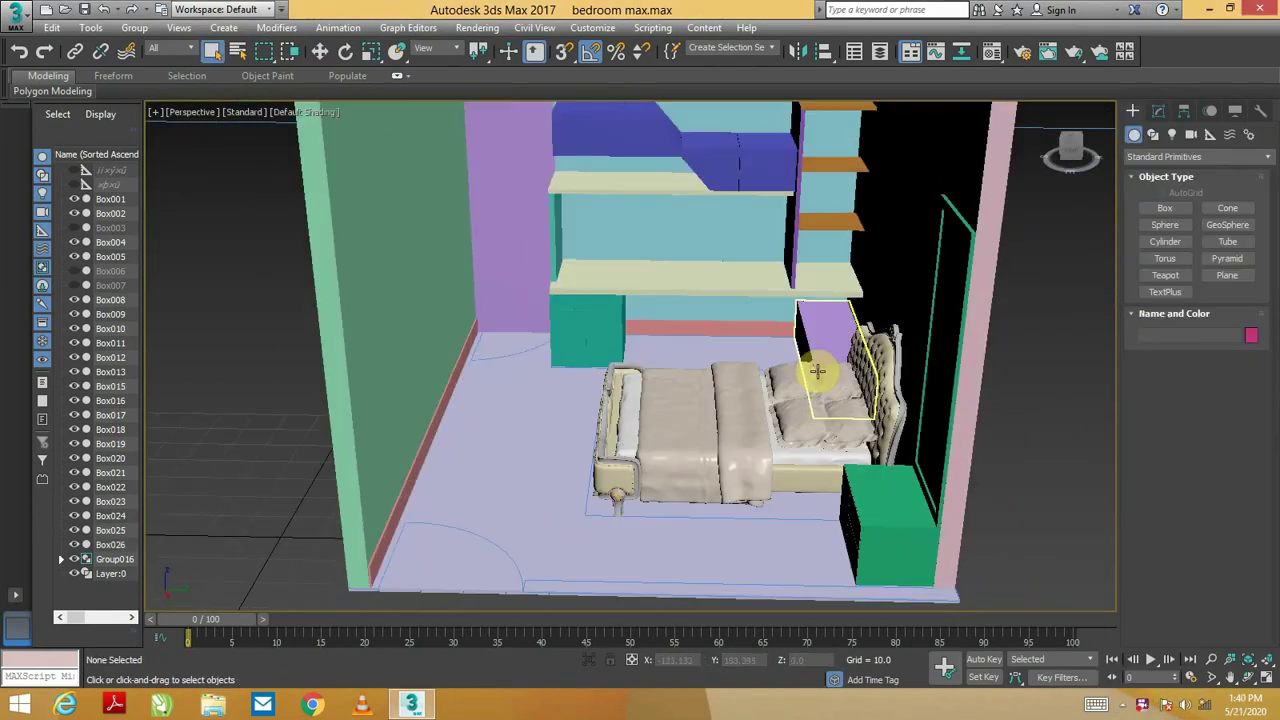
pyautogui.scroll(-5, 925, 437)
pyautogui.press('F3')
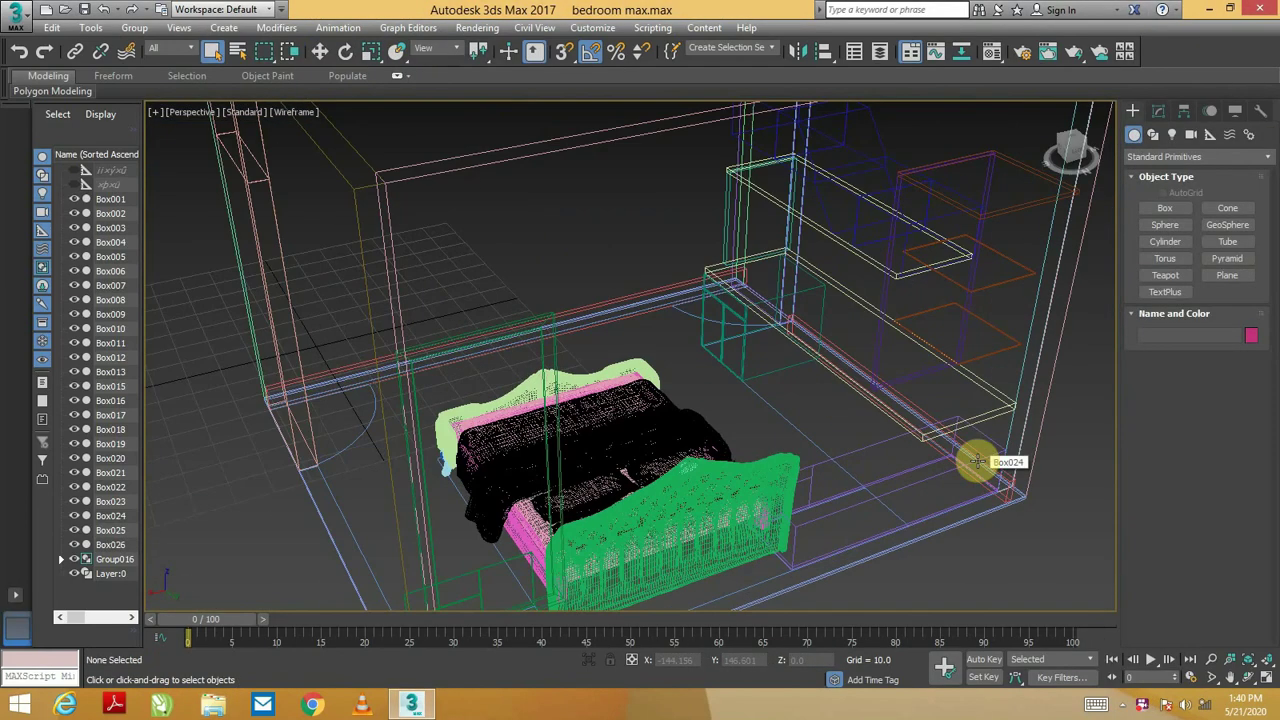
pyautogui.click(991, 503)
pyautogui.press('F3')
pyautogui.keyDown('alt'); pyautogui.moveTo(171, 529); pyautogui.dragTo(160, 578, button='middle'); pyautogui.keyUp('alt')
pyautogui.press('w')
pyautogui.keyDown('alt'); pyautogui.moveTo(400, 540); pyautogui.dragTo(471, 520, button='middle'); pyautogui.keyUp('alt')
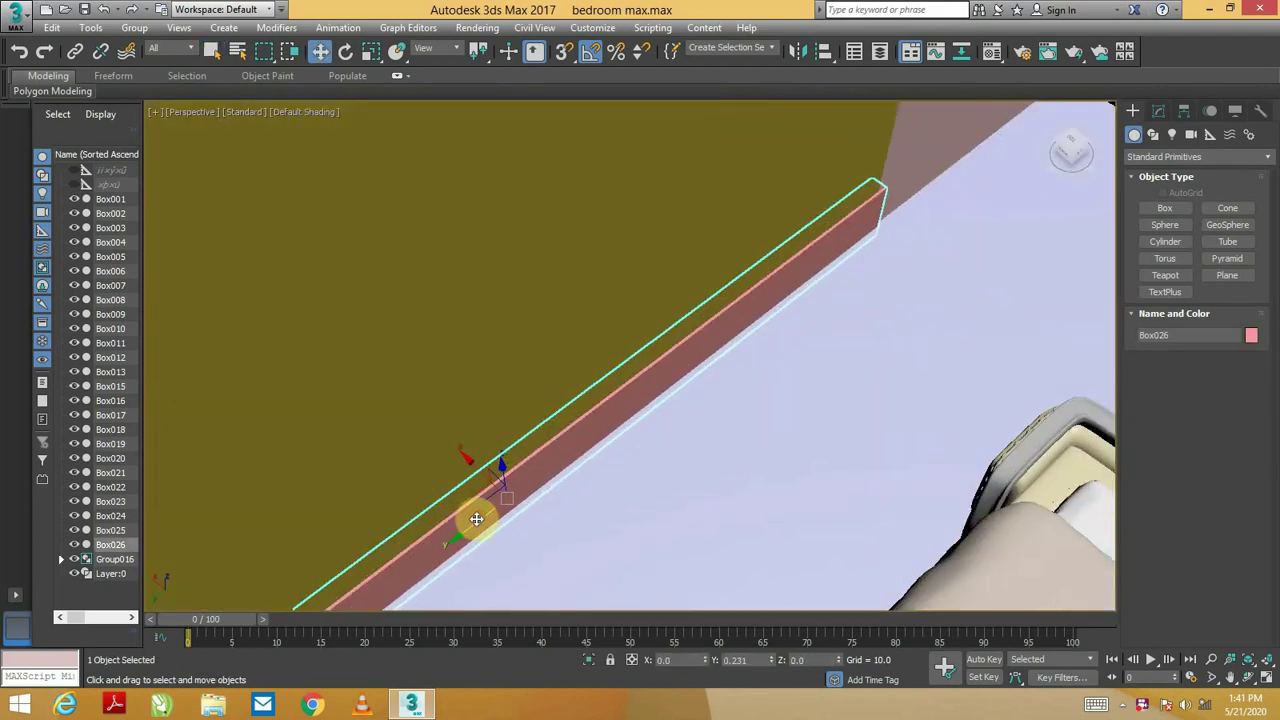
pyautogui.scroll(-5, 777, 457)
pyautogui.keyDown('alt'); pyautogui.moveTo(777, 457); pyautogui.dragTo(871, 337, button='middle'); pyautogui.keyUp('alt')
pyautogui.scroll(3, 675, 74)
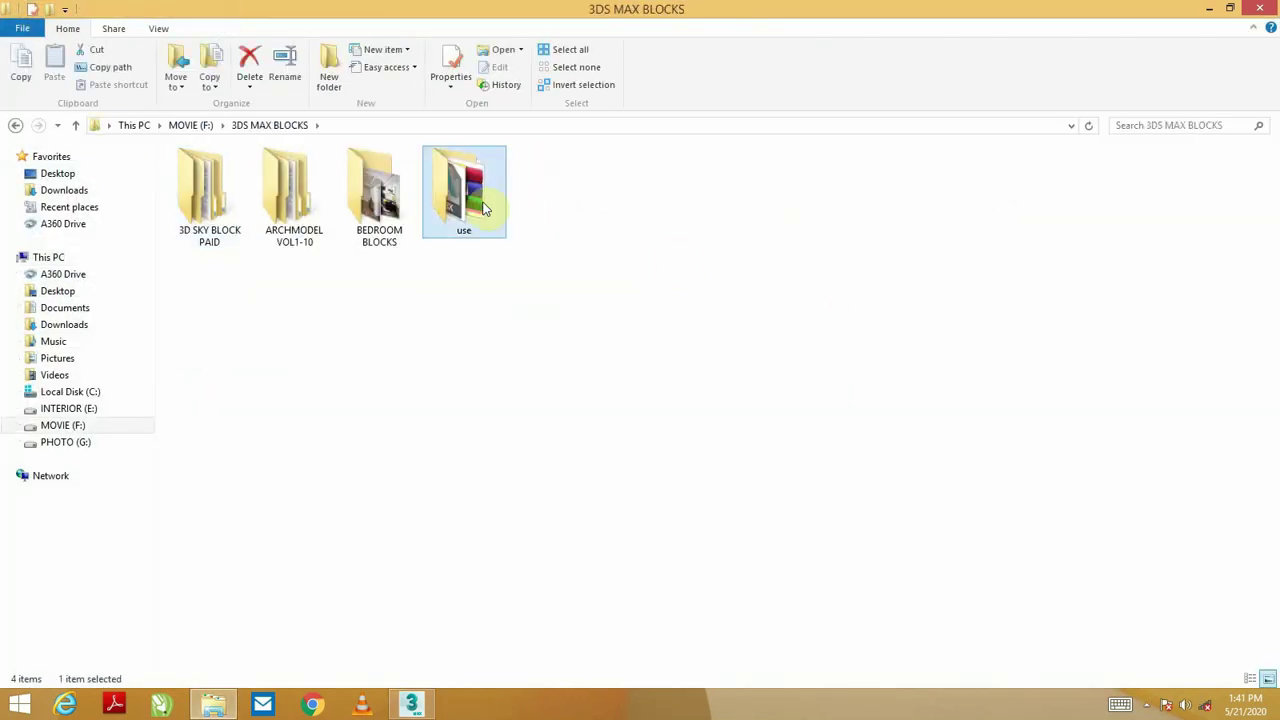
# Place the merged Lenovo G770 laptop on the desk top, checking it from top and perspective views
pyautogui.press('t')
pyautogui.scroll(-3, 431, 271)
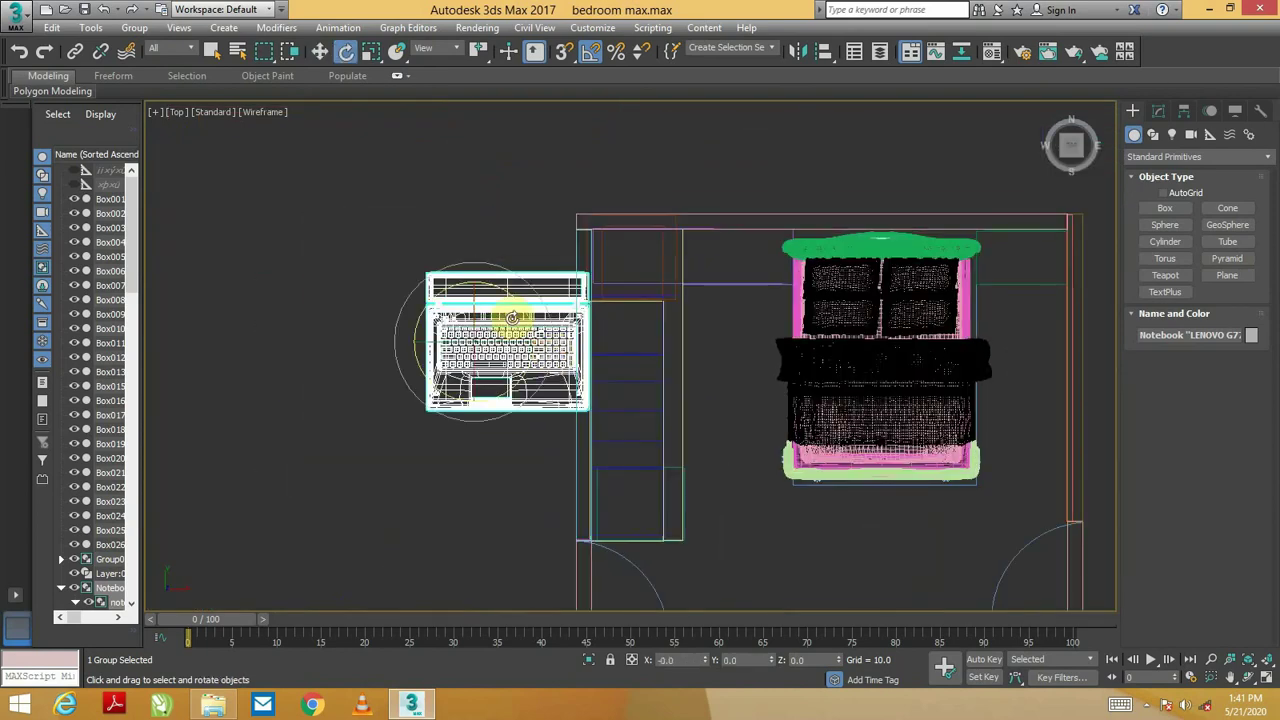
pyautogui.scroll(5, 491, 355)
pyautogui.scroll(-4, 491, 355)
pyautogui.press('p')
pyautogui.press('F3')
pyautogui.press('z')
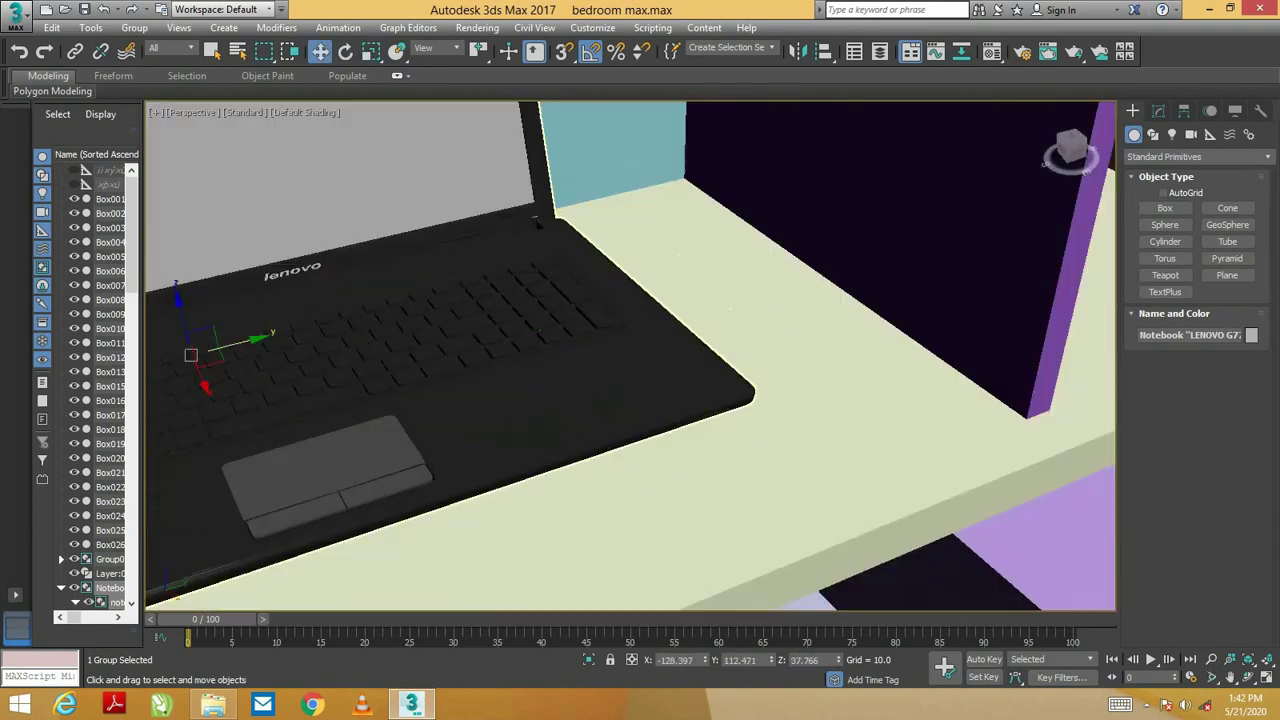
pyautogui.press('w')
pyautogui.keyDown('alt'); pyautogui.moveTo(700, 330); pyautogui.dragTo(534, 323, button='middle'); pyautogui.keyUp('alt')
pyautogui.scroll(3, 545, 315)
pyautogui.click(534, 323)
pyautogui.scroll(3, 537, 377)
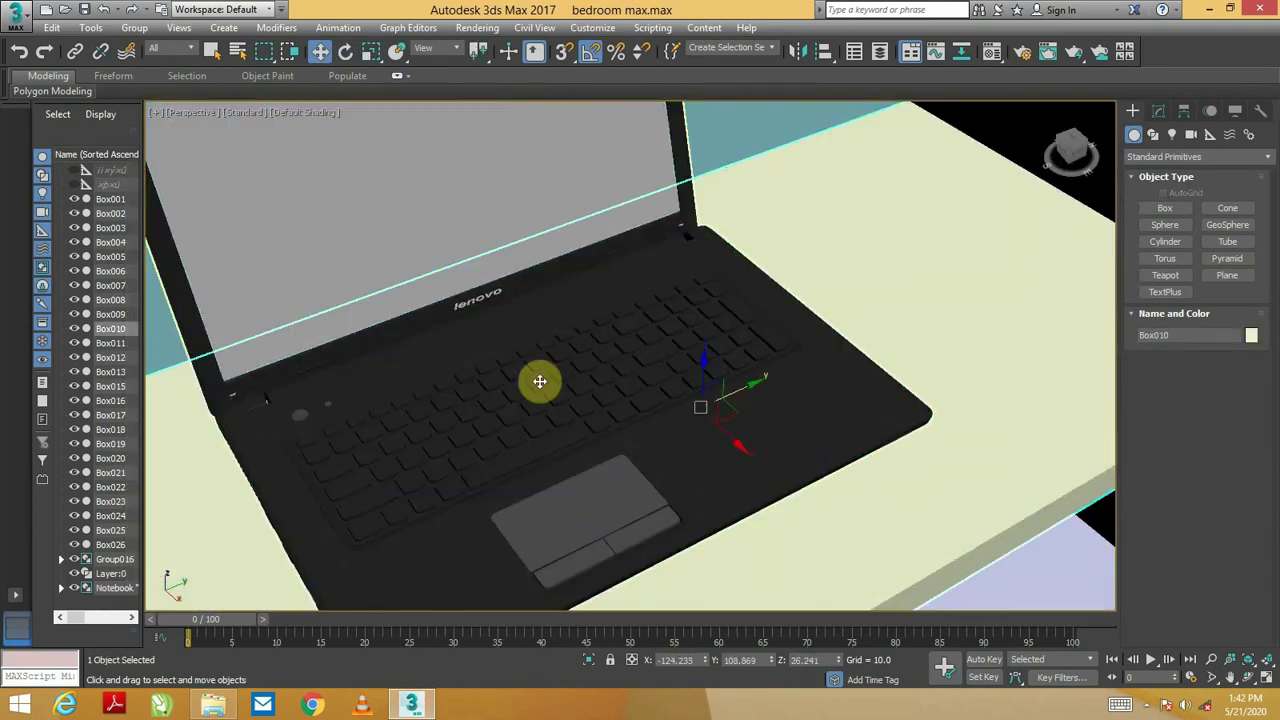
pyautogui.keyDown('alt'); pyautogui.moveTo(537, 377); pyautogui.dragTo(700, 495, button='middle'); pyautogui.keyUp('alt')
pyautogui.scroll(3, 700, 495)
pyautogui.scroll(-5, 700, 495)
pyautogui.scroll(2, 677, 380)
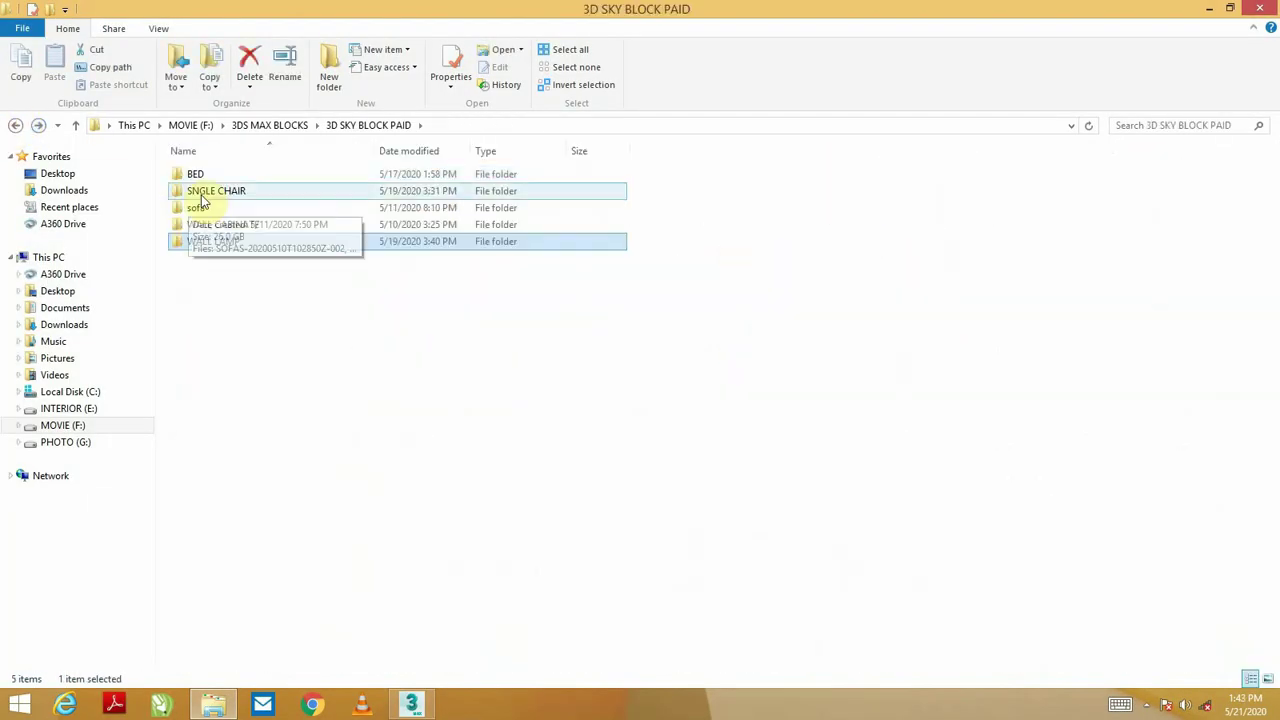
# Browse the wall cabinet folders to locate the wall-shelf model 22
pyautogui.doubleClick(222, 224)
pyautogui.doubleClick(210, 174)
pyautogui.doubleClick(756, 340)
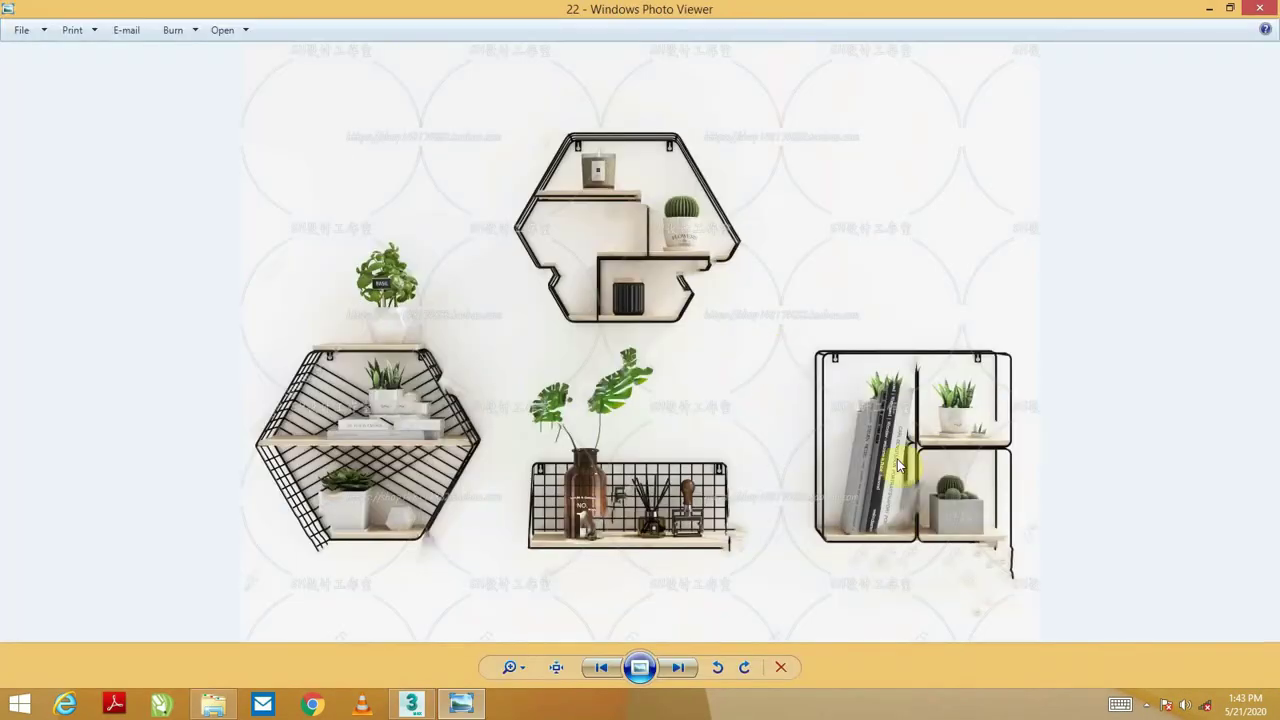
pyautogui.press('Escape')
pyautogui.hotkey('alt', 'Left')
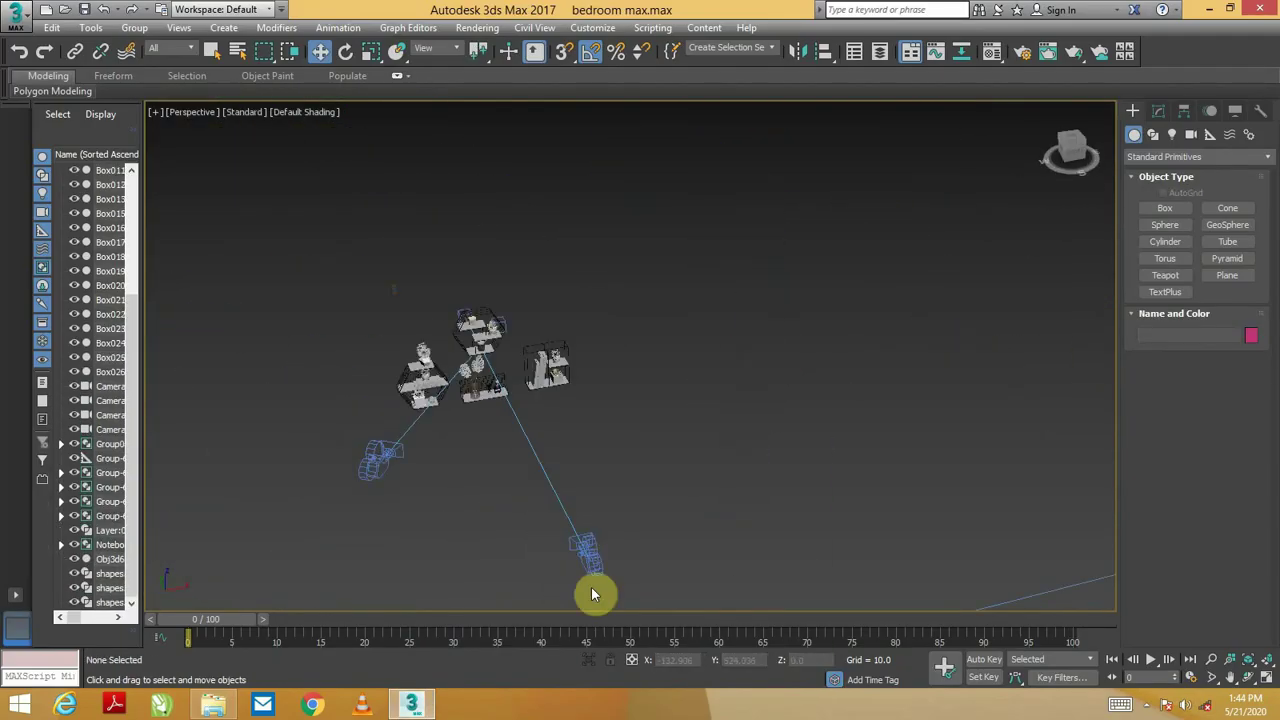
# Select the square wall-shelf group and frame it across the viewports
pyautogui.click(788, 286)
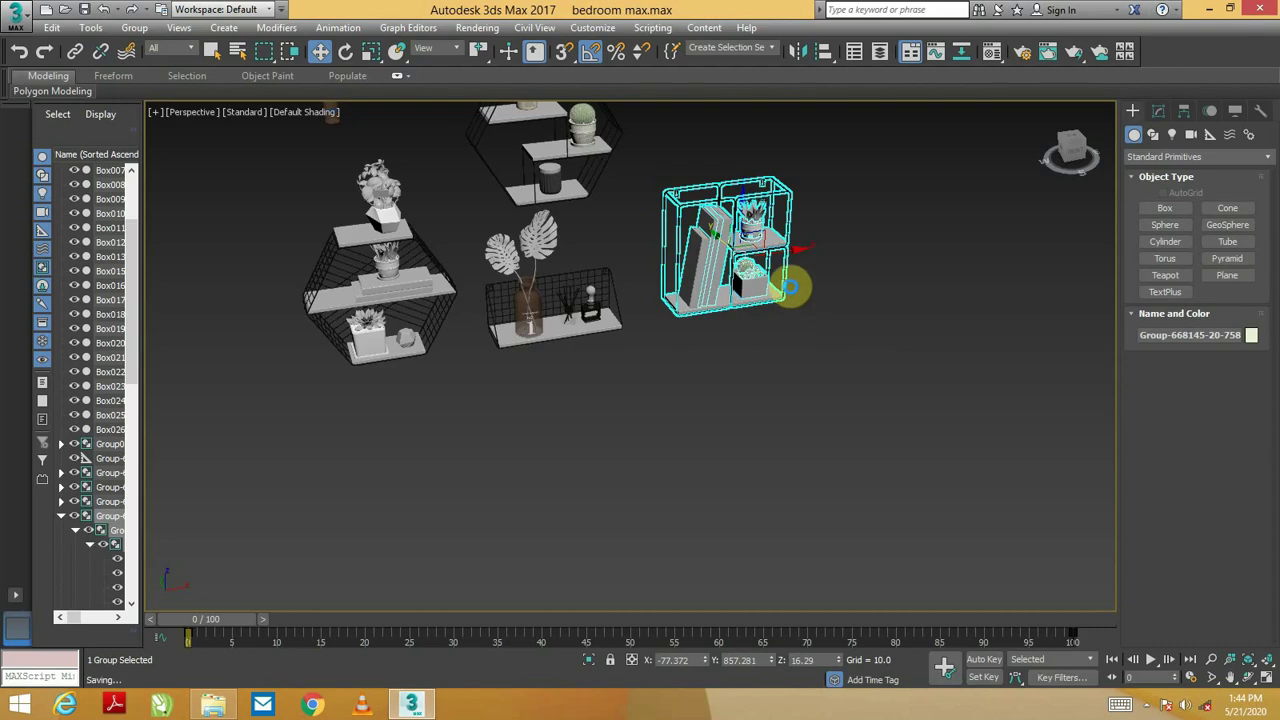
pyautogui.press('f')
pyautogui.press('z')
pyautogui.hotkey('alt', 'w')
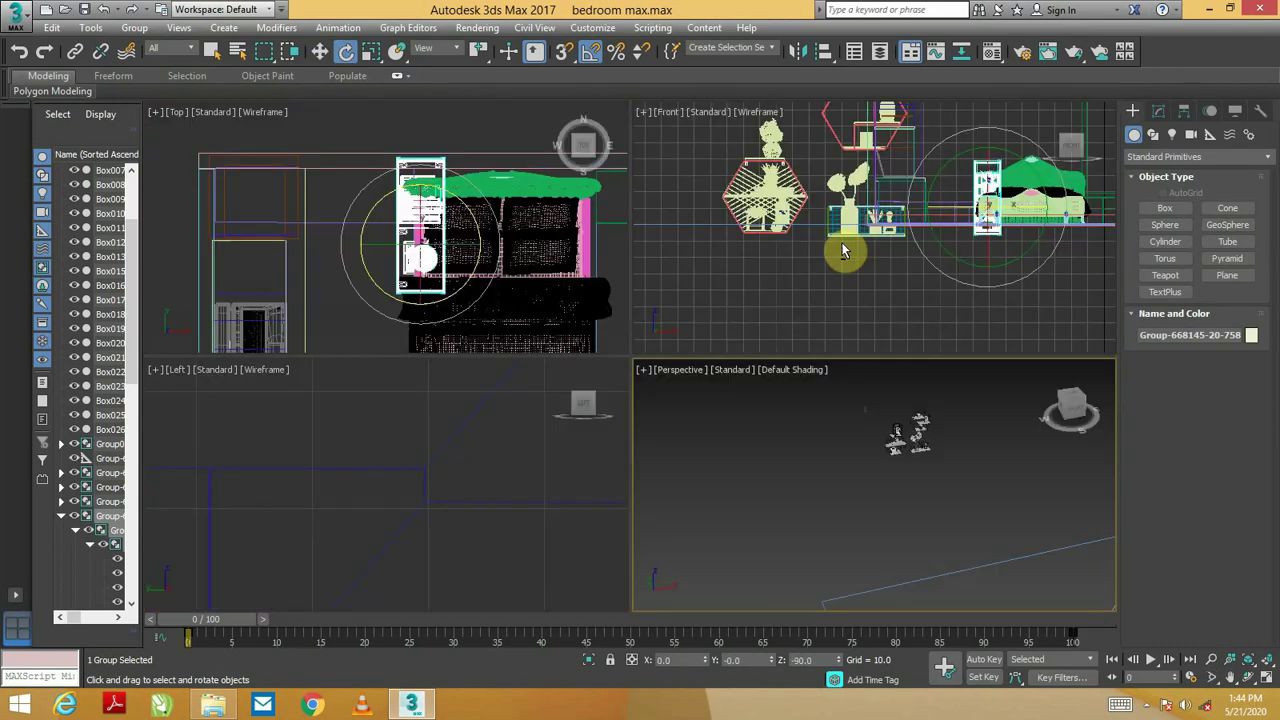
pyautogui.hotkey('alt', 'w')
pyautogui.hotkey('shift', 'z')
pyautogui.hotkey('shift', 'z')
pyautogui.hotkey('shift', 'z')
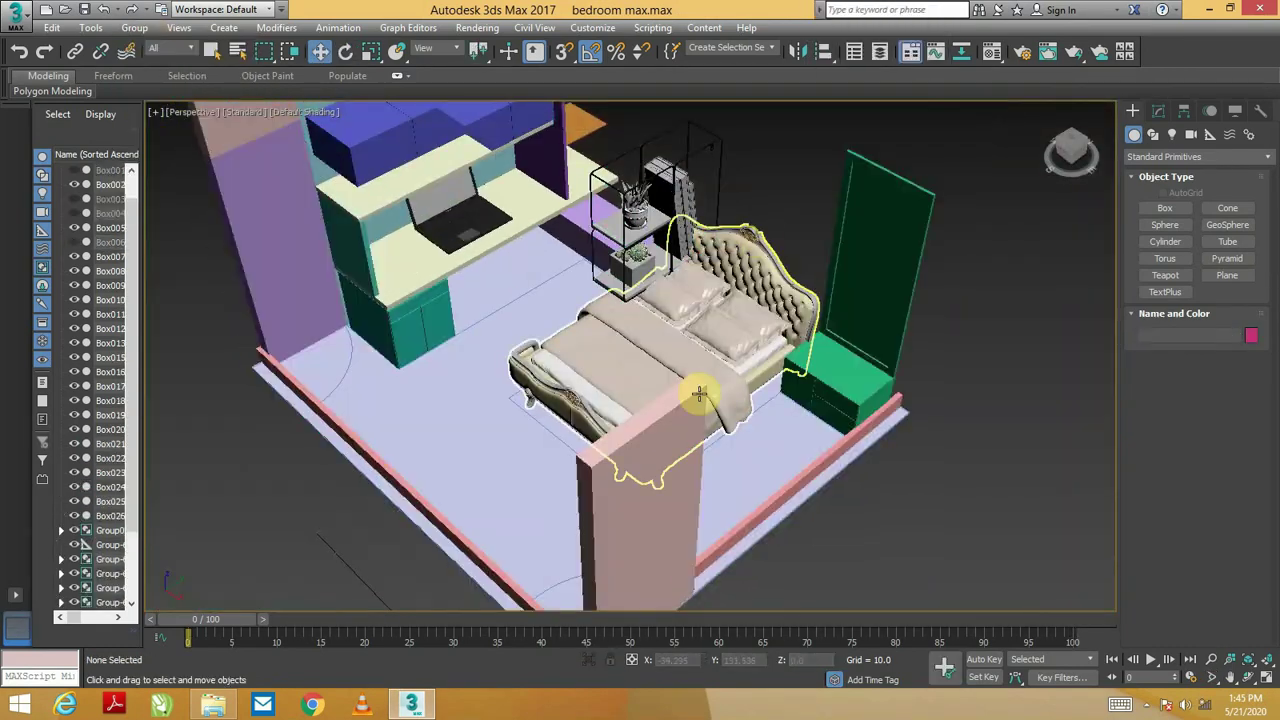
pyautogui.hotkey('shift', 'z')
# Ungroup the square shelf and move its three books onto the desk
pyautogui.click(134, 27)
pyautogui.click(151, 64)
pyautogui.press('z')
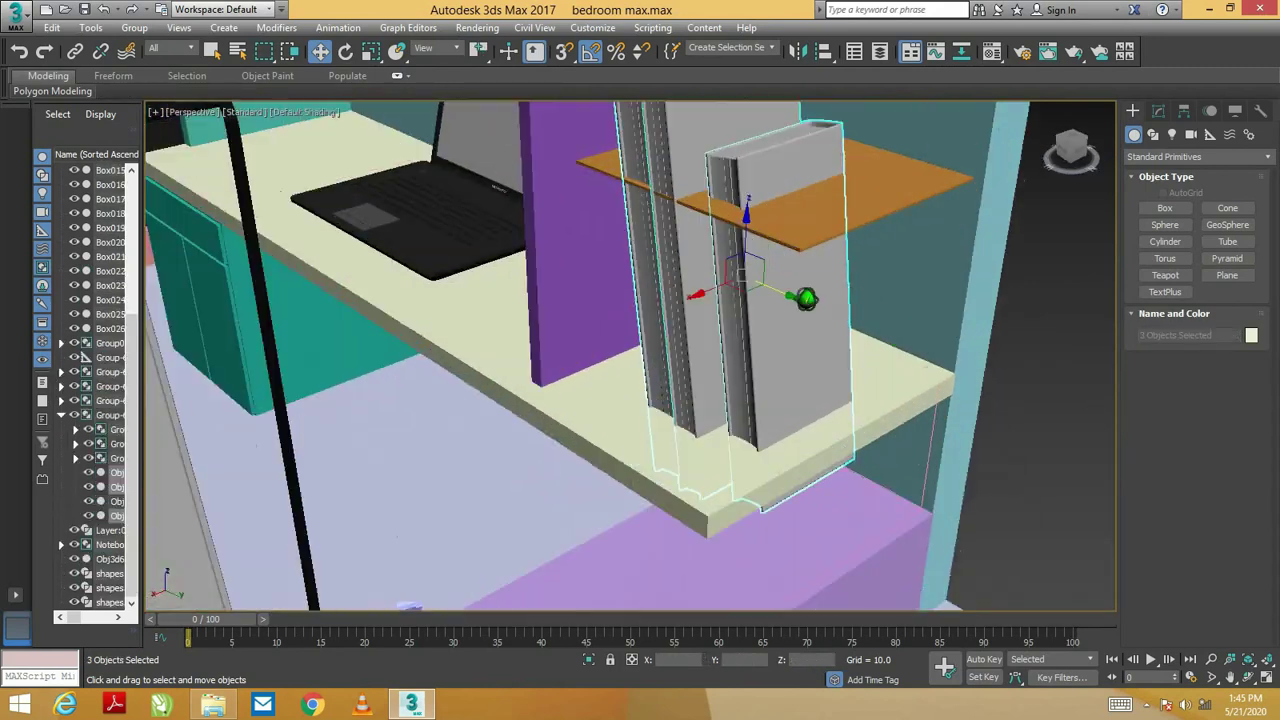
pyautogui.press('r')
pyautogui.moveTo(766, 369)
pyautogui.keyDown('alt'); pyautogui.mouseDown(button='middle')
pyautogui.moveTo(623, 286)
pyautogui.moveTo(745, 300)
pyautogui.mouseUp(button='middle'); pyautogui.keyUp('alt')
pyautogui.press('w')
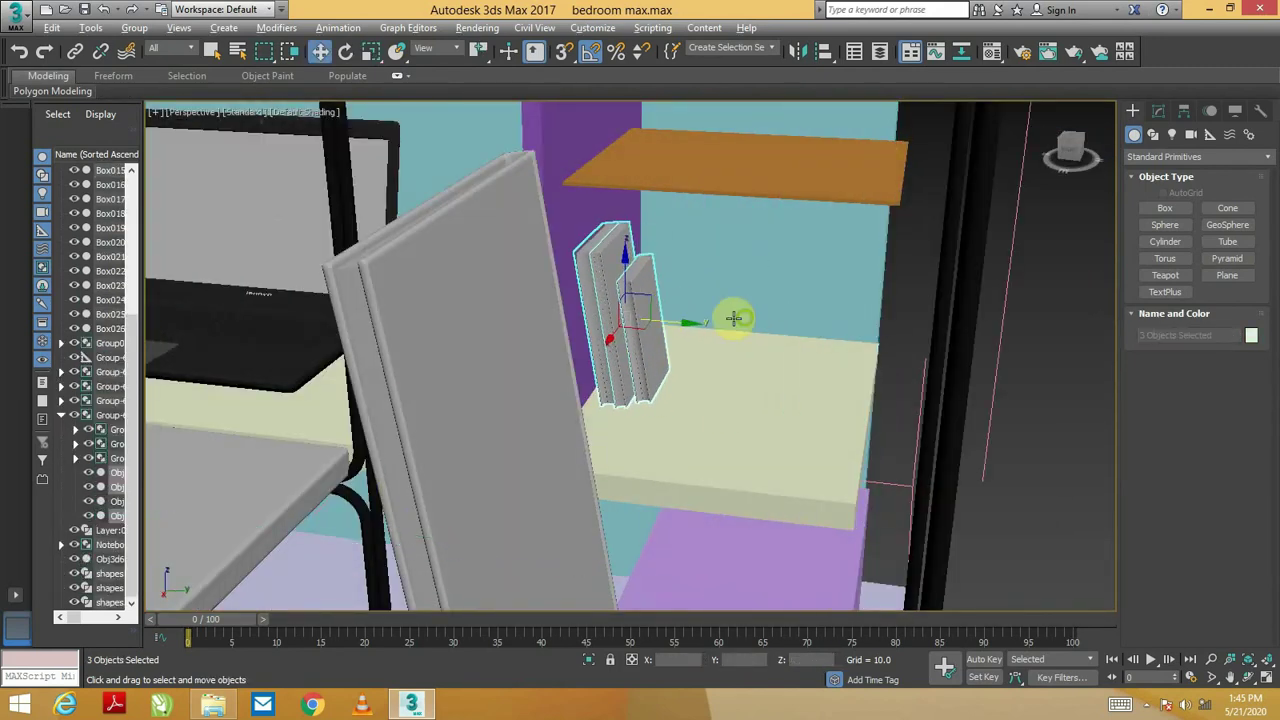
pyautogui.hotkey('ctrl', 'z')
pyautogui.hotkey('shift', 'z')
pyautogui.hotkey('shift', 'z')
pyautogui.hotkey('shift', 'z')
pyautogui.hotkey('shift', 'z')
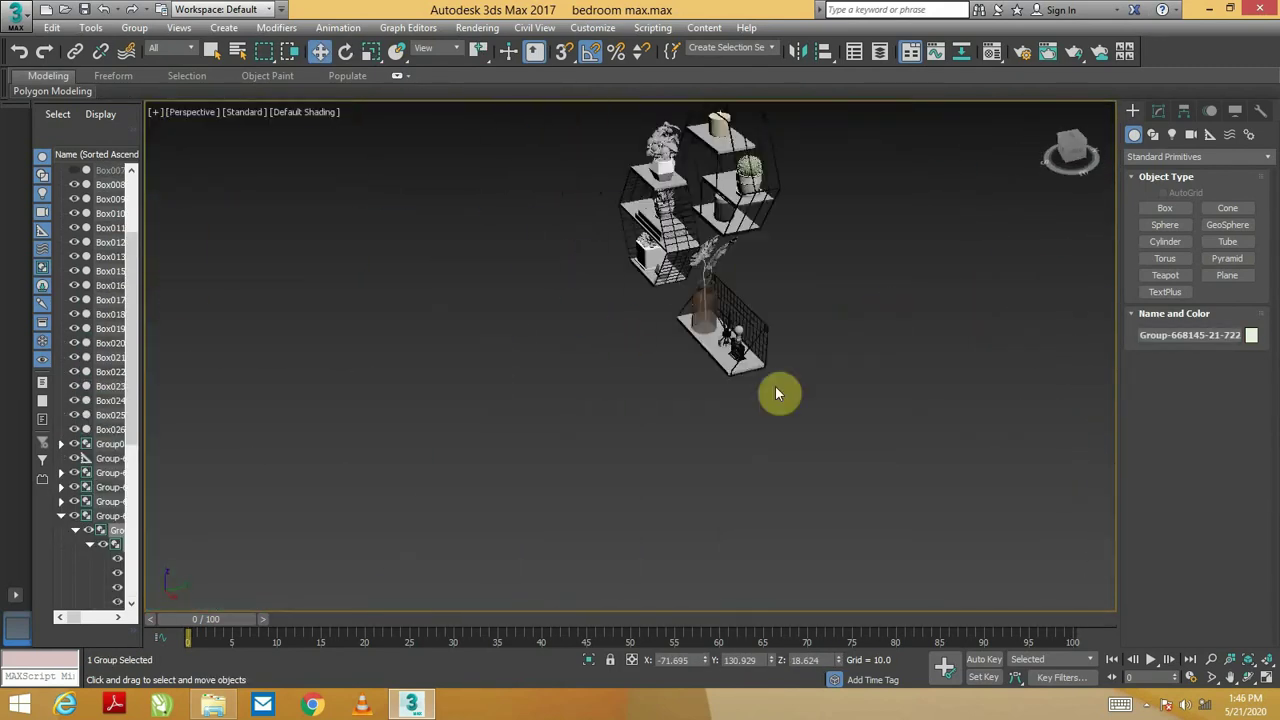
# Relink the missing shelf textures in Asset Tracking to F:\3DS MAX BLOCKS\use\22\22
pyautogui.press('z')
pyautogui.click(17, 20)
pyautogui.click(190, 296)
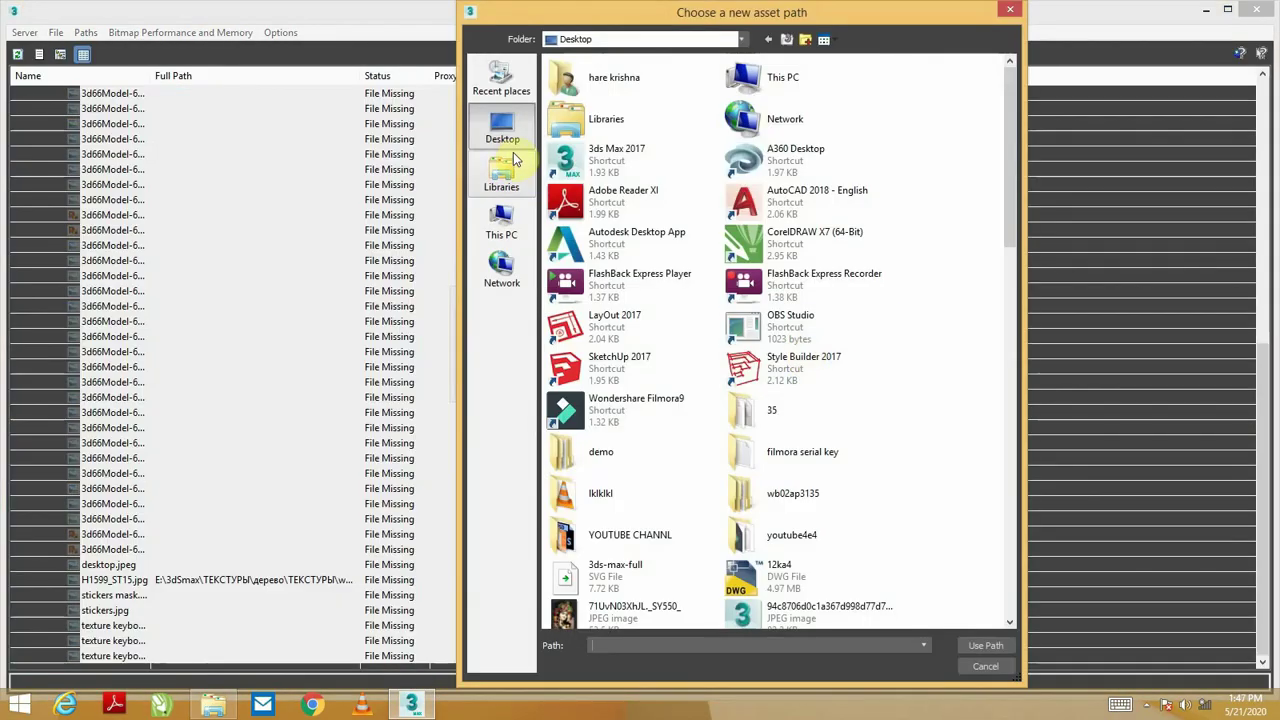
pyautogui.click(985, 645)
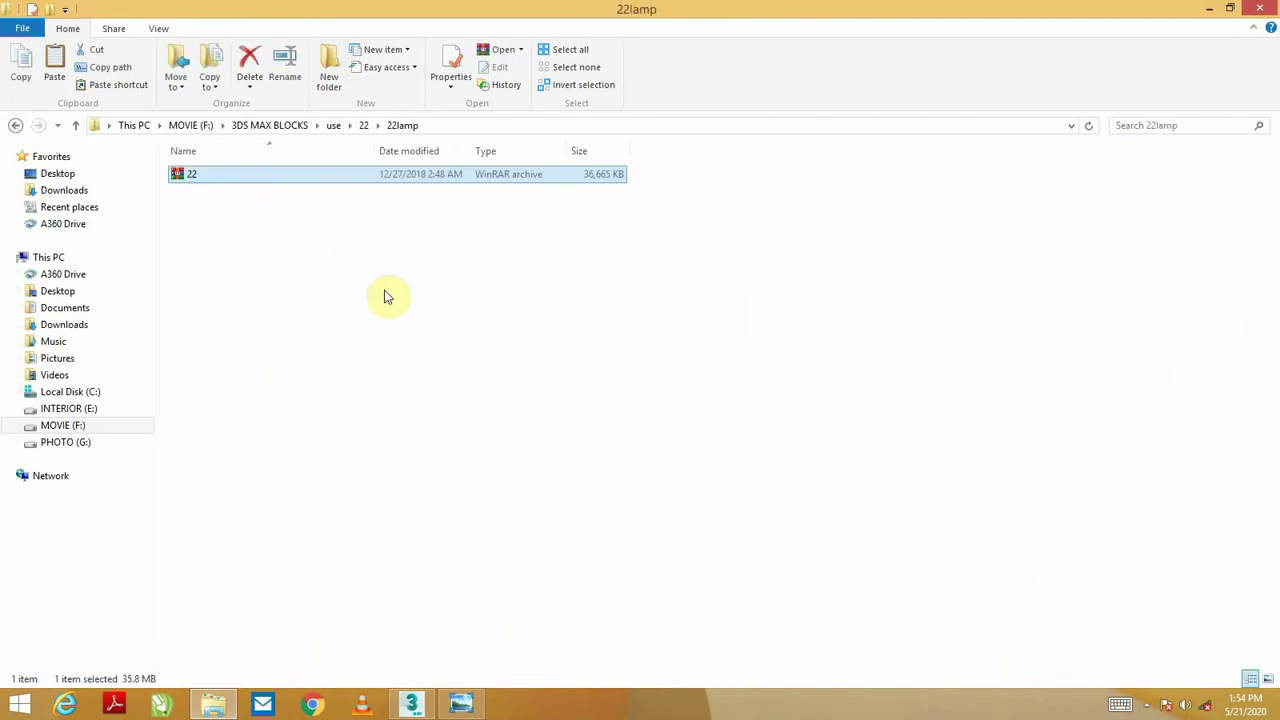
# Drag the lamp file from the 22lamp folder into the viewport and merge it
pyautogui.moveTo(1227, 190); pyautogui.dragTo(1020, 440)
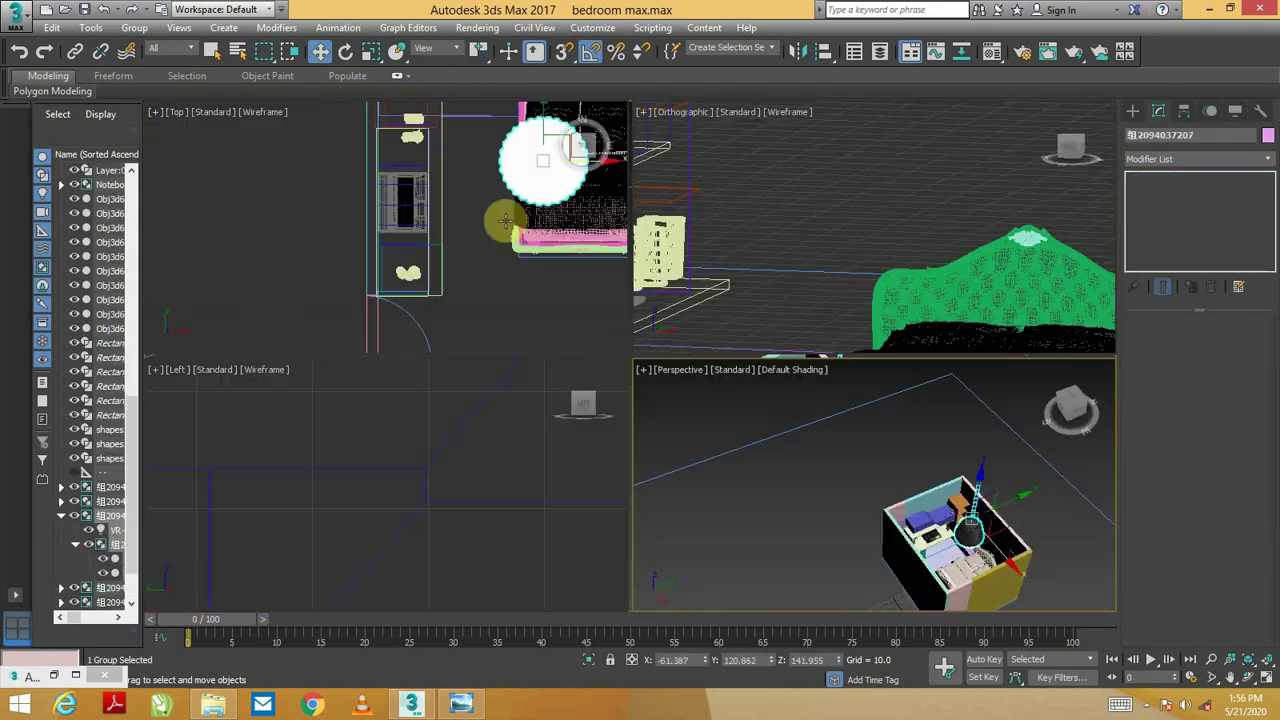
# Switch to the Left view to position the pendant lamp above the wall shelf
pyautogui.press('l')
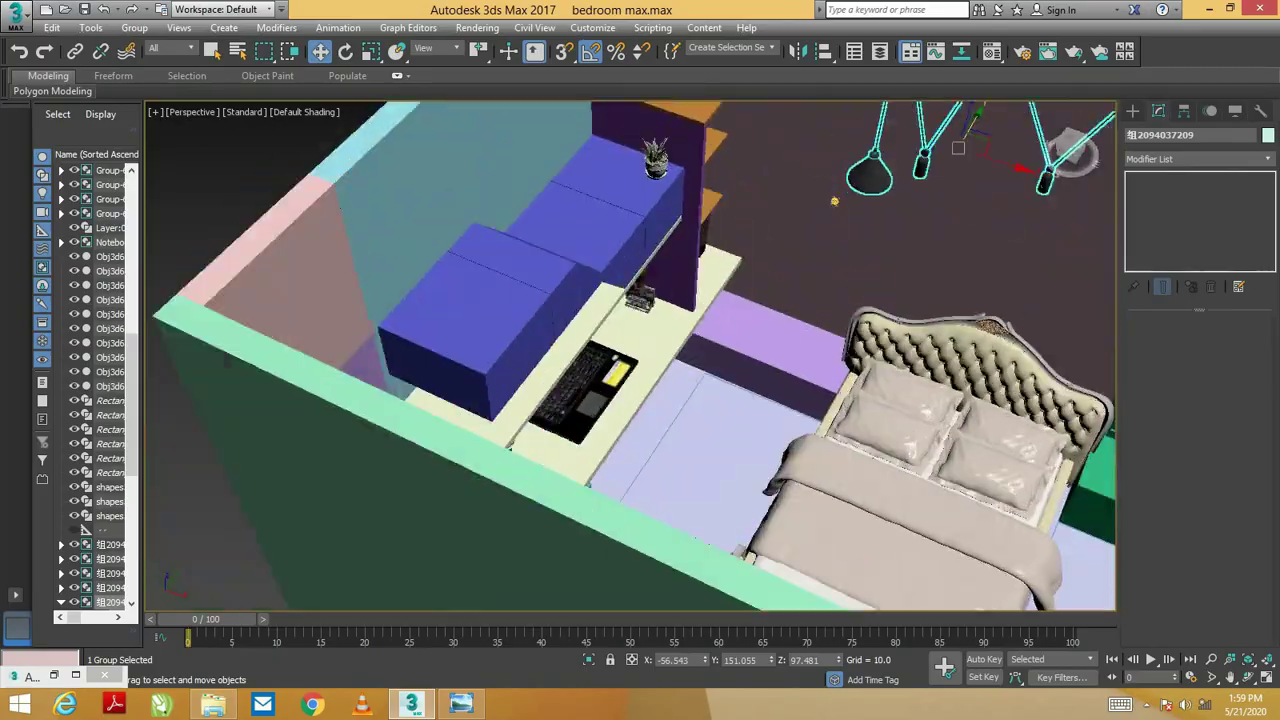
# Review the scene's linked asset paths in Asset Tracking, then close it
pyautogui.click(16, 16)
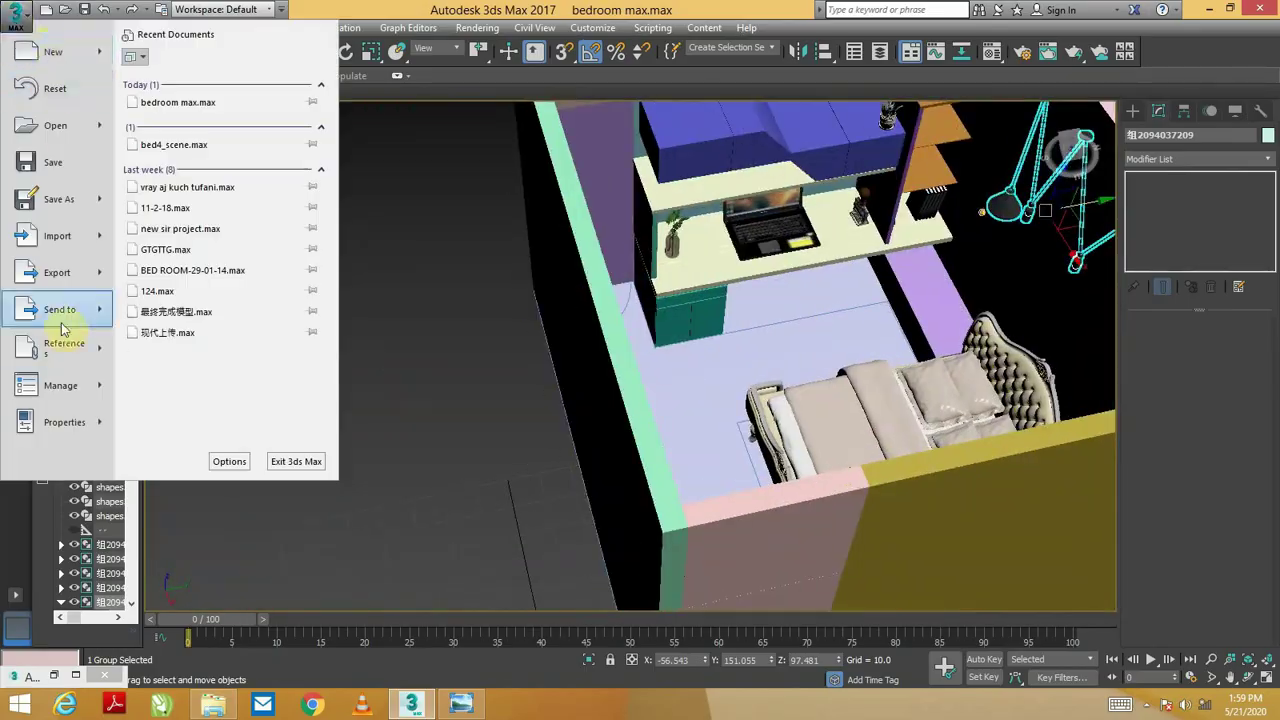
pyautogui.click(170, 400)
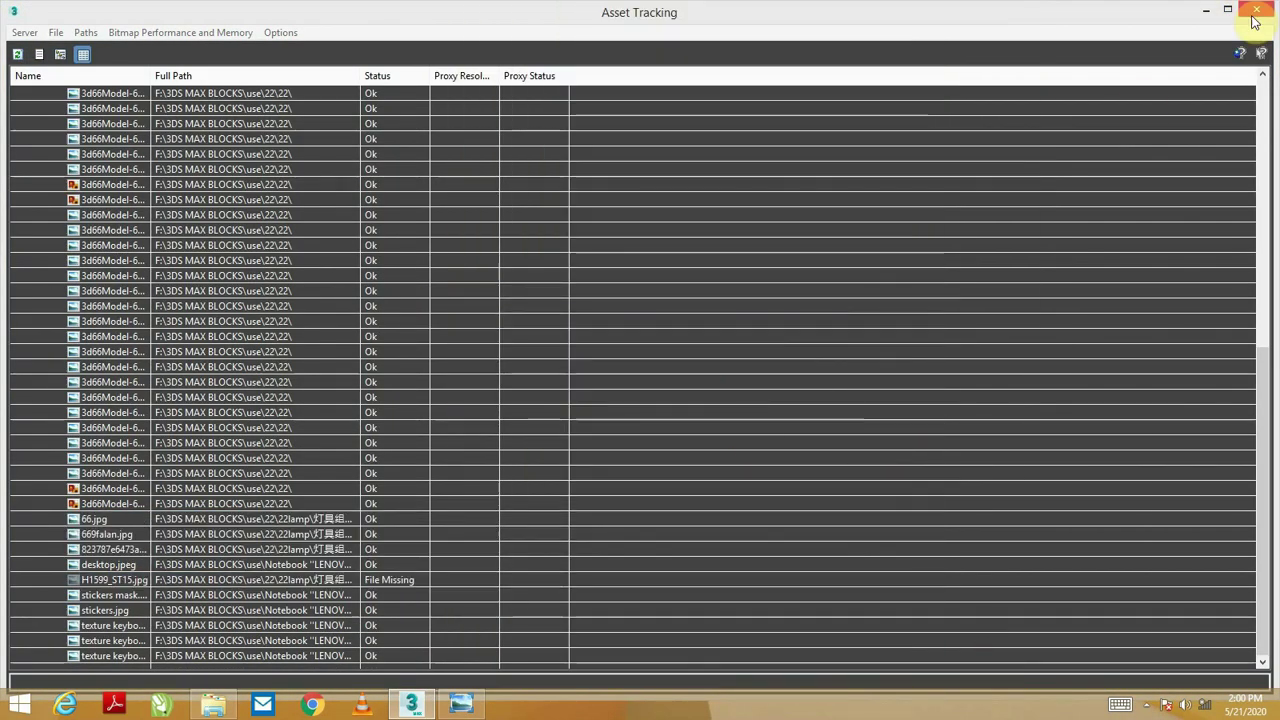
pyautogui.click(1255, 14)
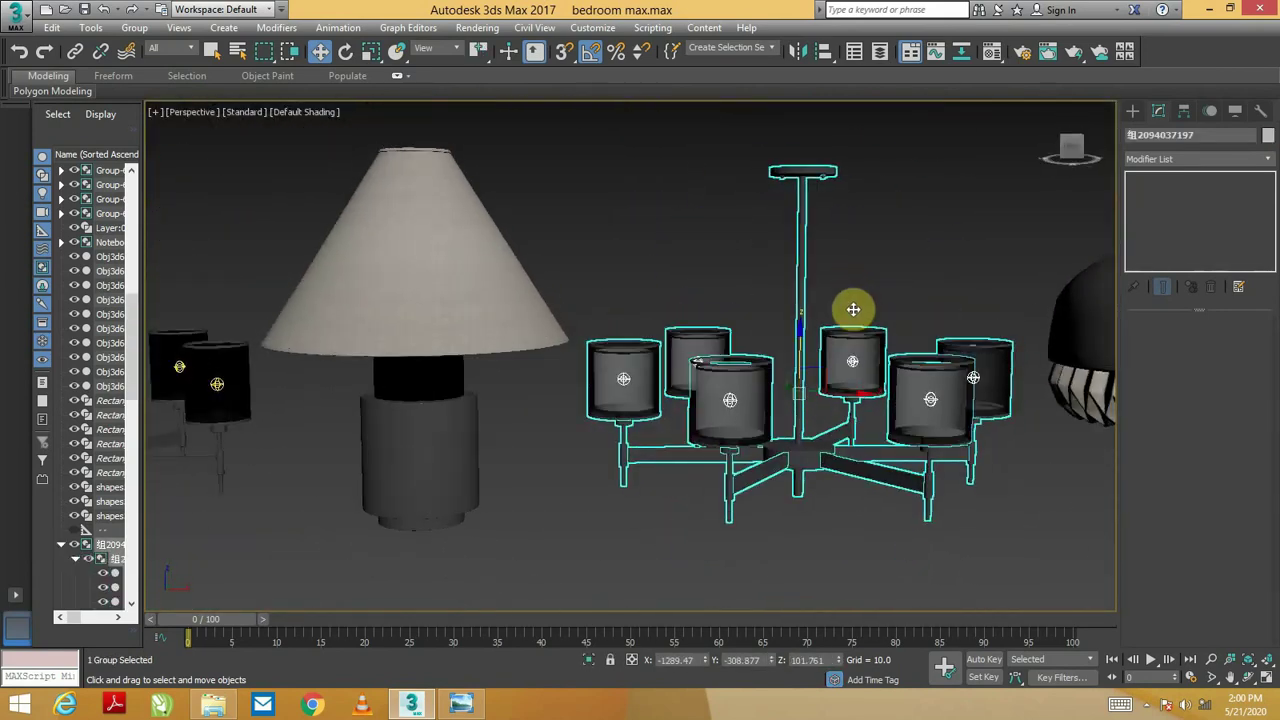
# Select another lamp group and survey the room from top and angled perspective views
pyautogui.click(609, 314)
pyautogui.moveTo(609, 314); pyautogui.dragTo(651, 426, button='middle')
pyautogui.press('t')
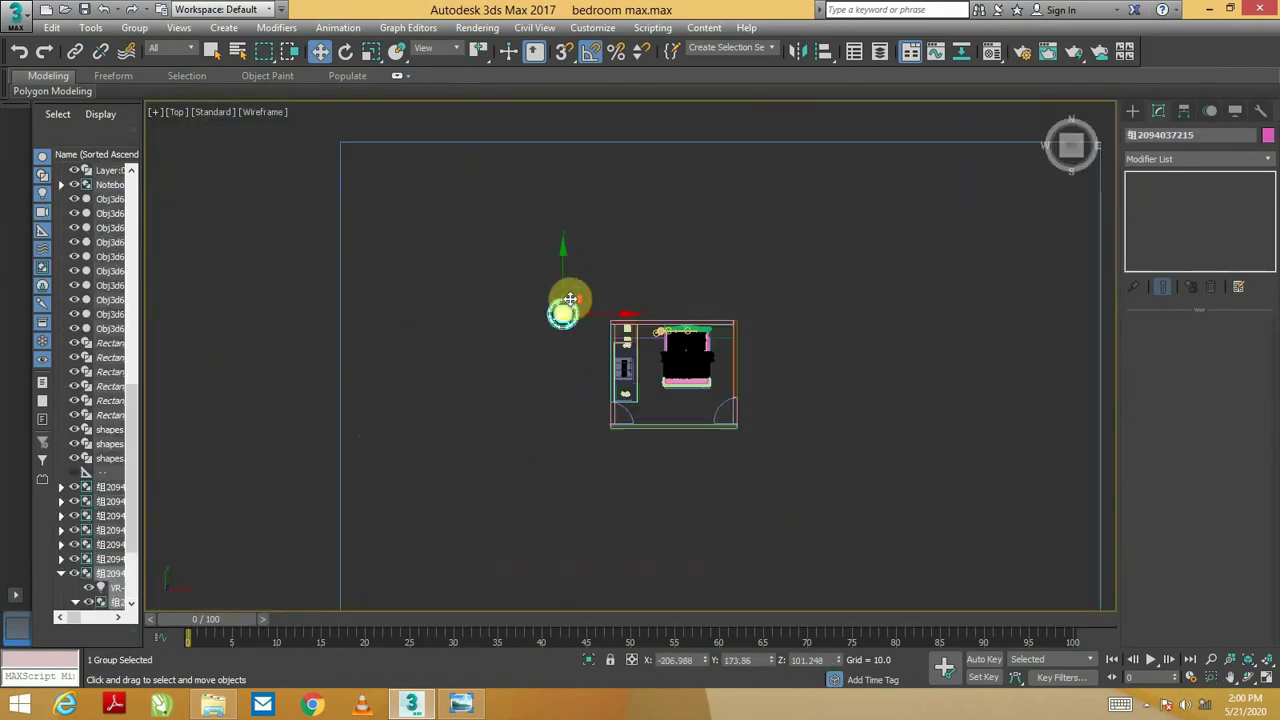
pyautogui.press('p')
pyautogui.moveTo(771, 460)
pyautogui.keyDown('alt'); pyautogui.mouseDown(button='middle')
pyautogui.moveTo(694, 420)
pyautogui.moveTo(560, 409)
pyautogui.moveTo(641, 369)
pyautogui.mouseUp(button='middle'); pyautogui.keyUp('alt')
pyautogui.press('w')
pyautogui.scroll(-5, 641, 369)
pyautogui.moveTo(737, 351)
pyautogui.keyDown('alt'); pyautogui.mouseDown(button='middle')
pyautogui.moveTo(883, 351)
pyautogui.moveTo(883, 308)
pyautogui.mouseUp(button='middle'); pyautogui.keyUp('alt')
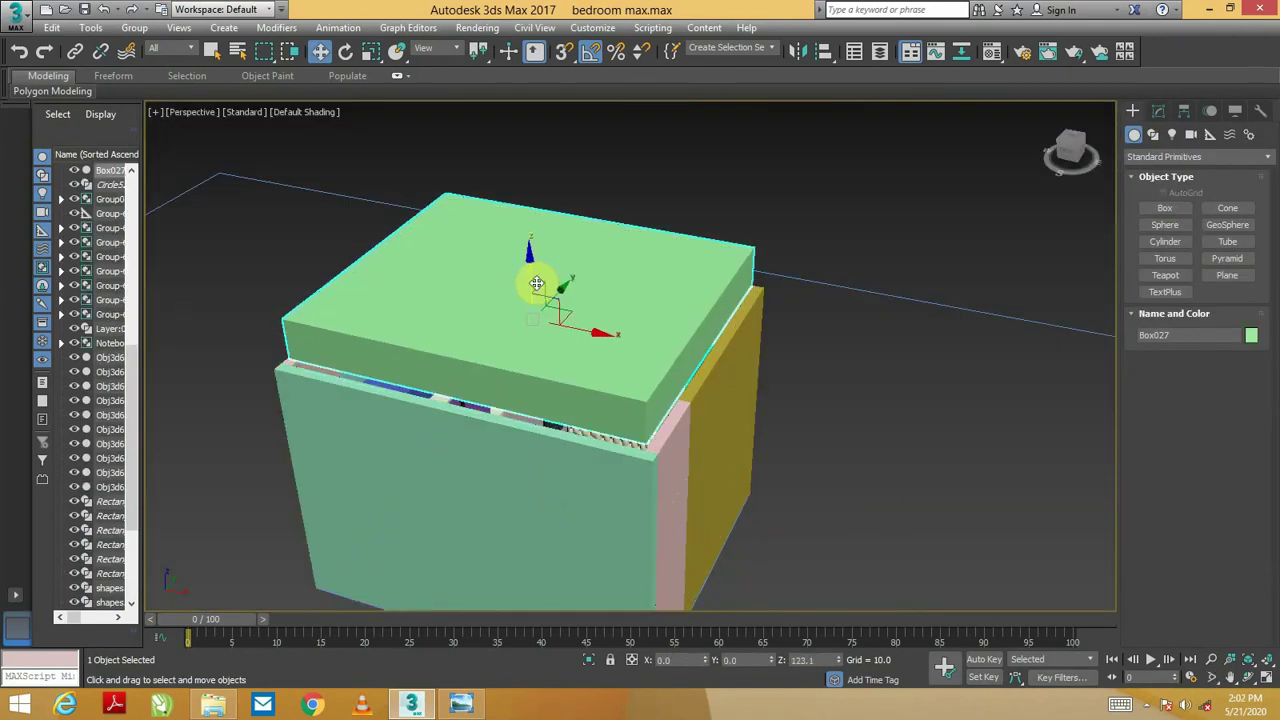
# Convert Box027 to an editable poly and open face editing for the recessed tray
pyautogui.rightClick(650, 400)
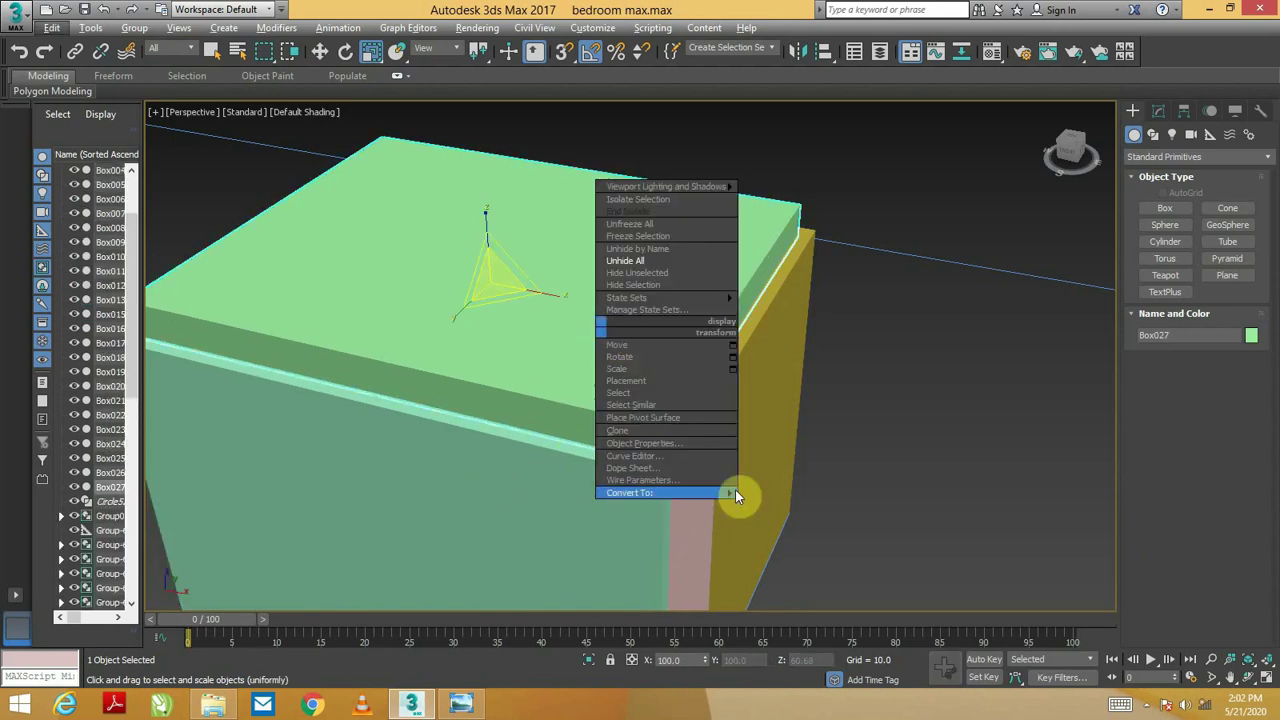
pyautogui.click(737, 492)
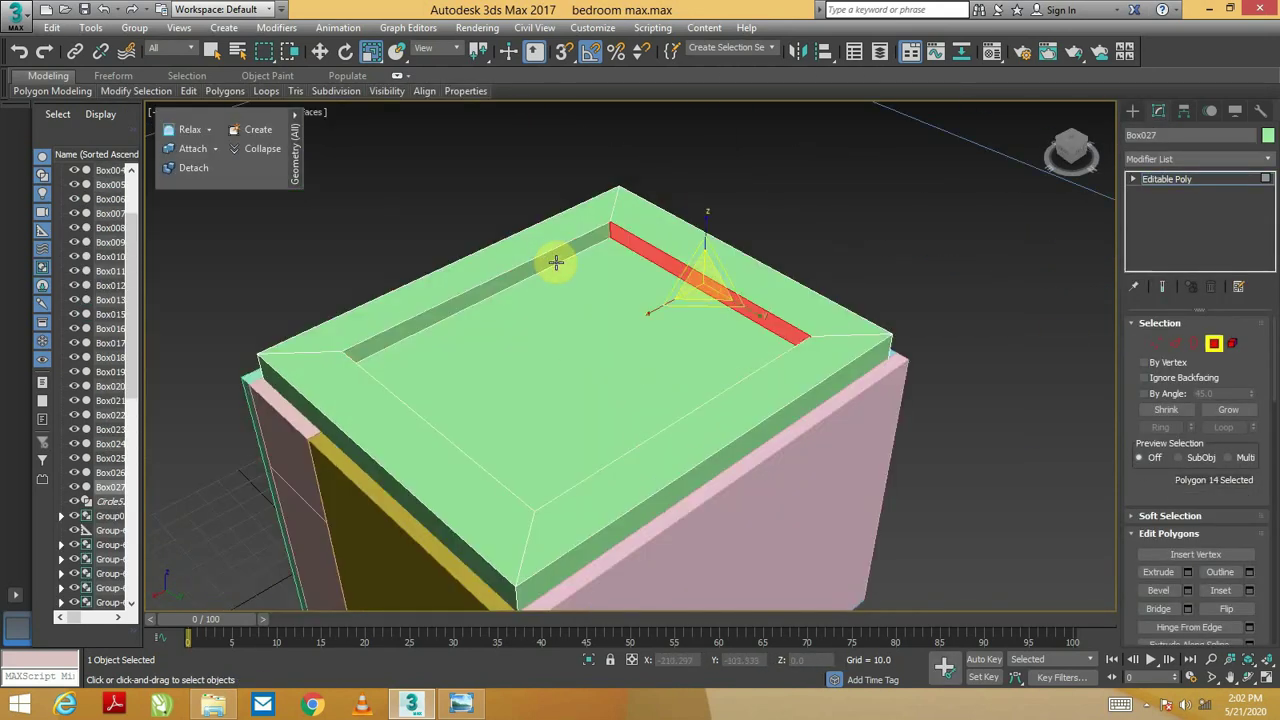
pyautogui.rightClick(776, 313)
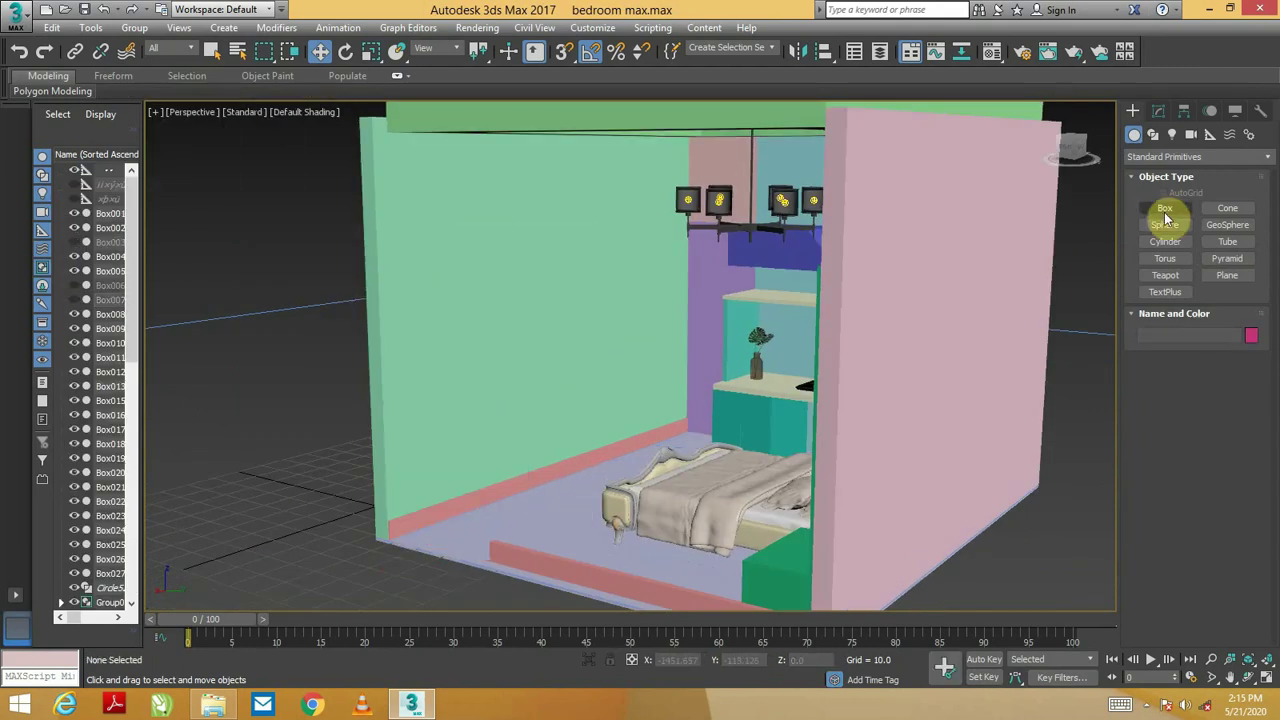
# Start creating Box028 as a wall panel, orbiting around the furnished room
pyautogui.click(1165, 210)
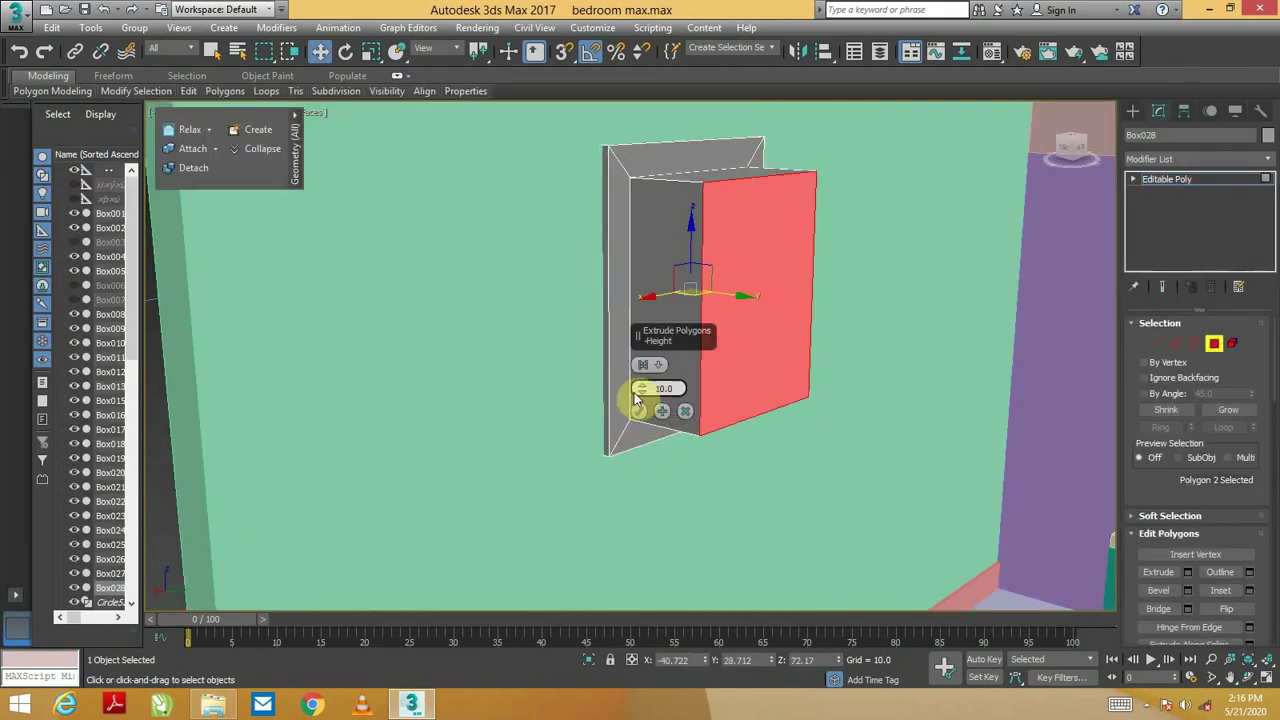
pyautogui.scroll(-5, 903, 314)
pyautogui.scroll(-5, 614, 321)
pyautogui.scroll(4, 800, 357)
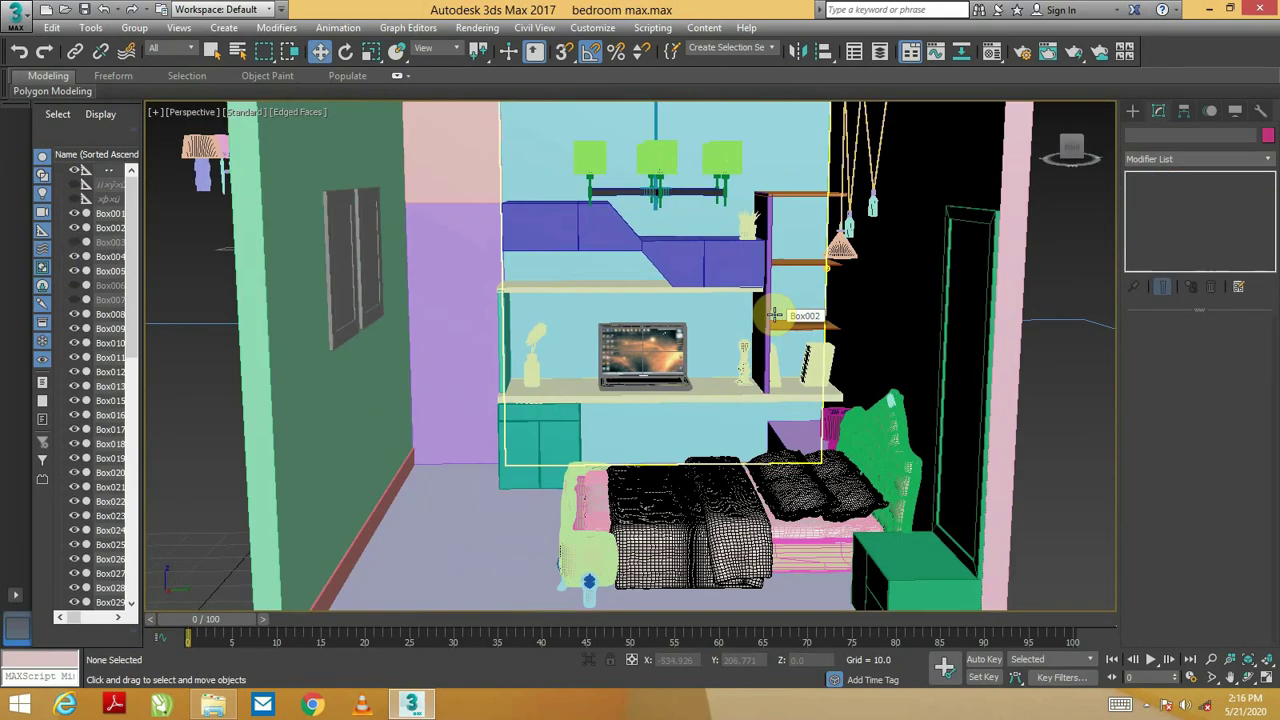
pyautogui.keyDown('alt'); pyautogui.moveTo(800, 357); pyautogui.dragTo(871, 356, button='middle'); pyautogui.keyUp('alt')
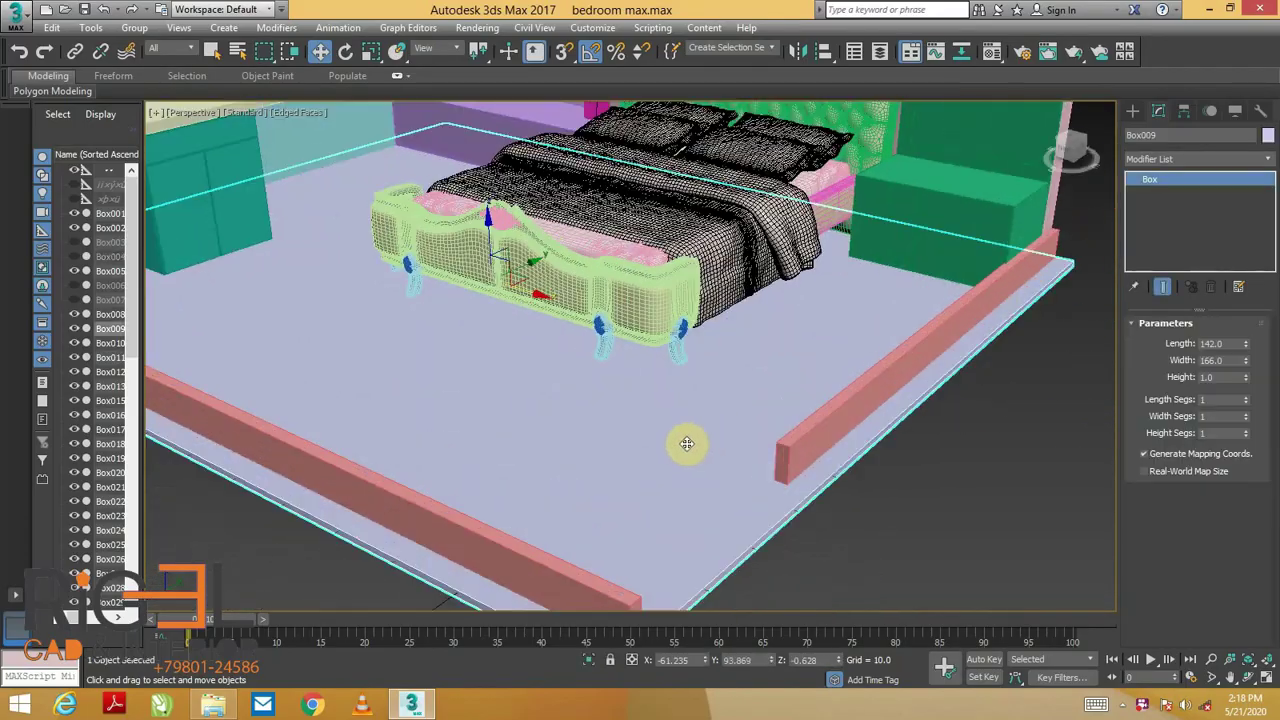
# Show the Material Editor with 3 x 2 sample slots, docked on the left
pyautogui.press('m')
pyautogui.rightClick(892, 82)
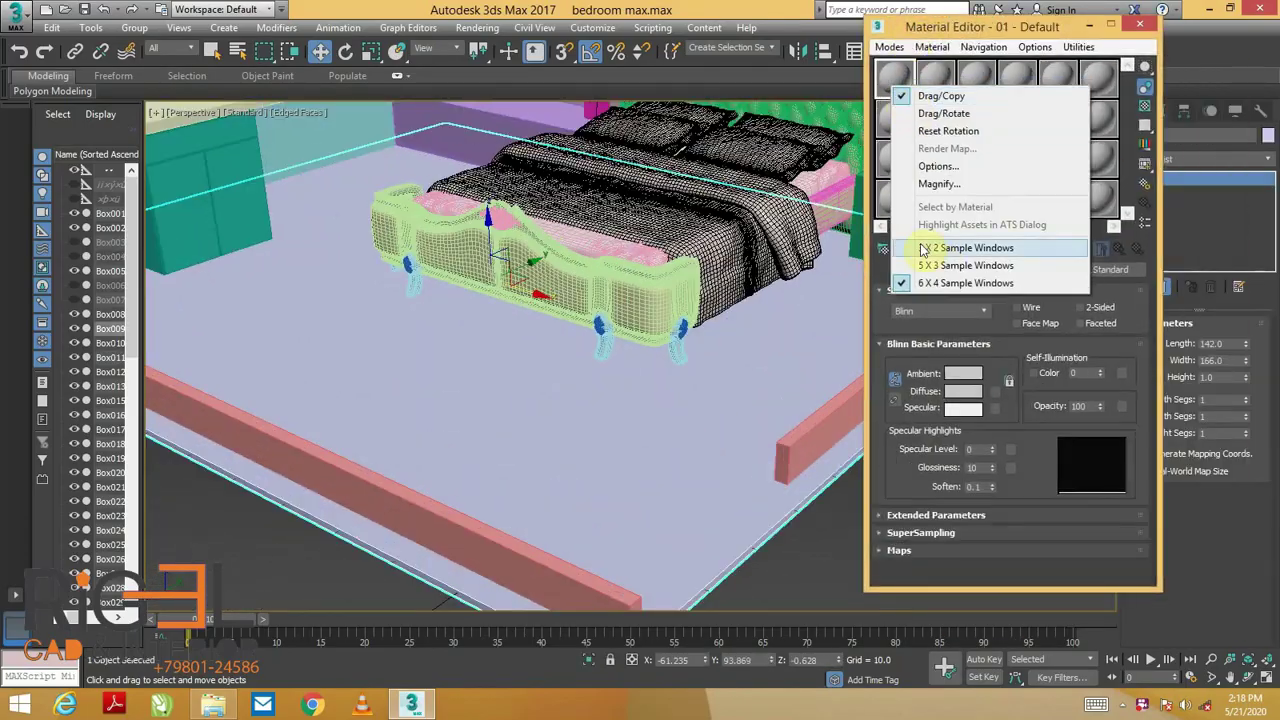
pyautogui.click(960, 246)
pyautogui.moveTo(988, 30); pyautogui.dragTo(158, 30)
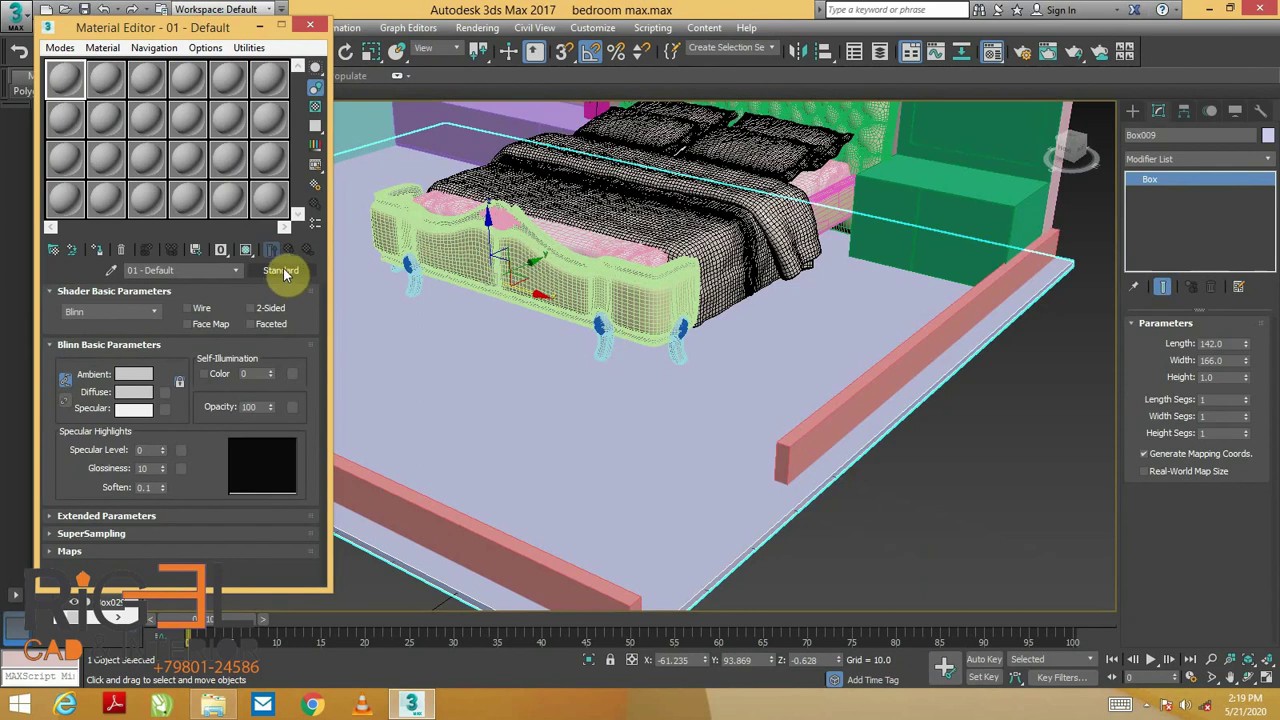
# Set V-Ray Next as the renderer and make the slot a VRayMtl
pyautogui.click(280, 271)
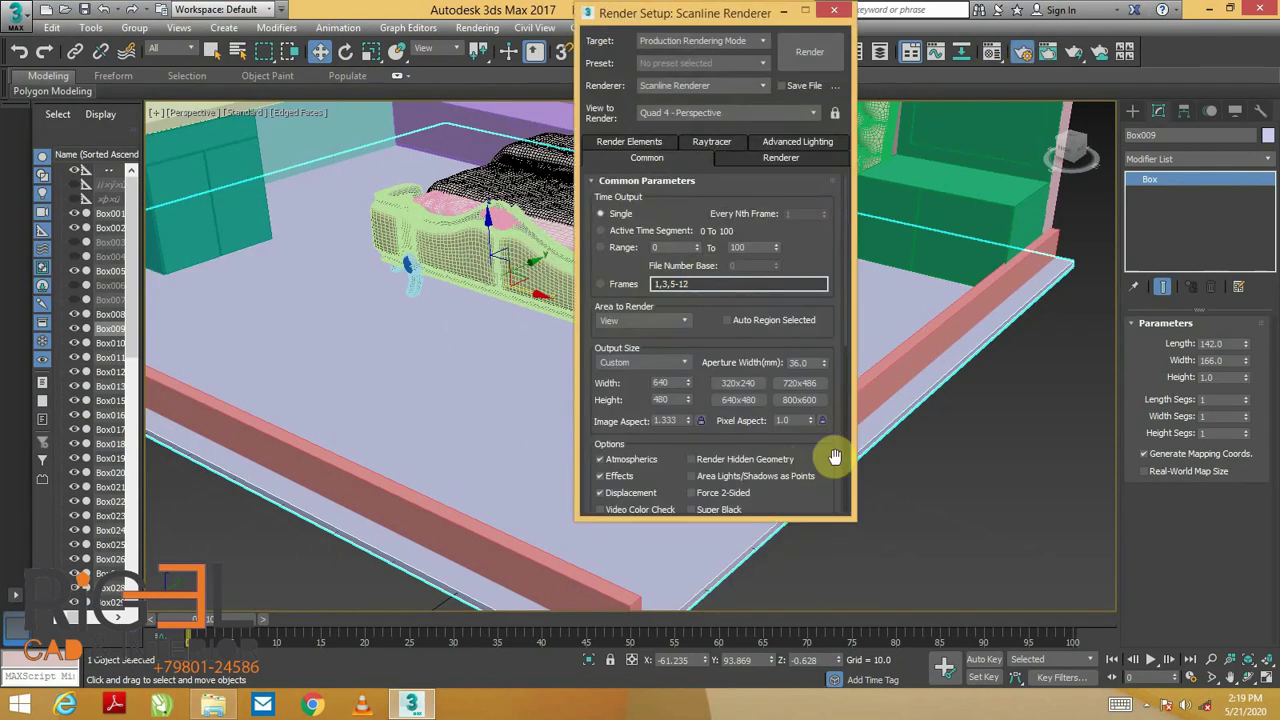
pyautogui.click(801, 434)
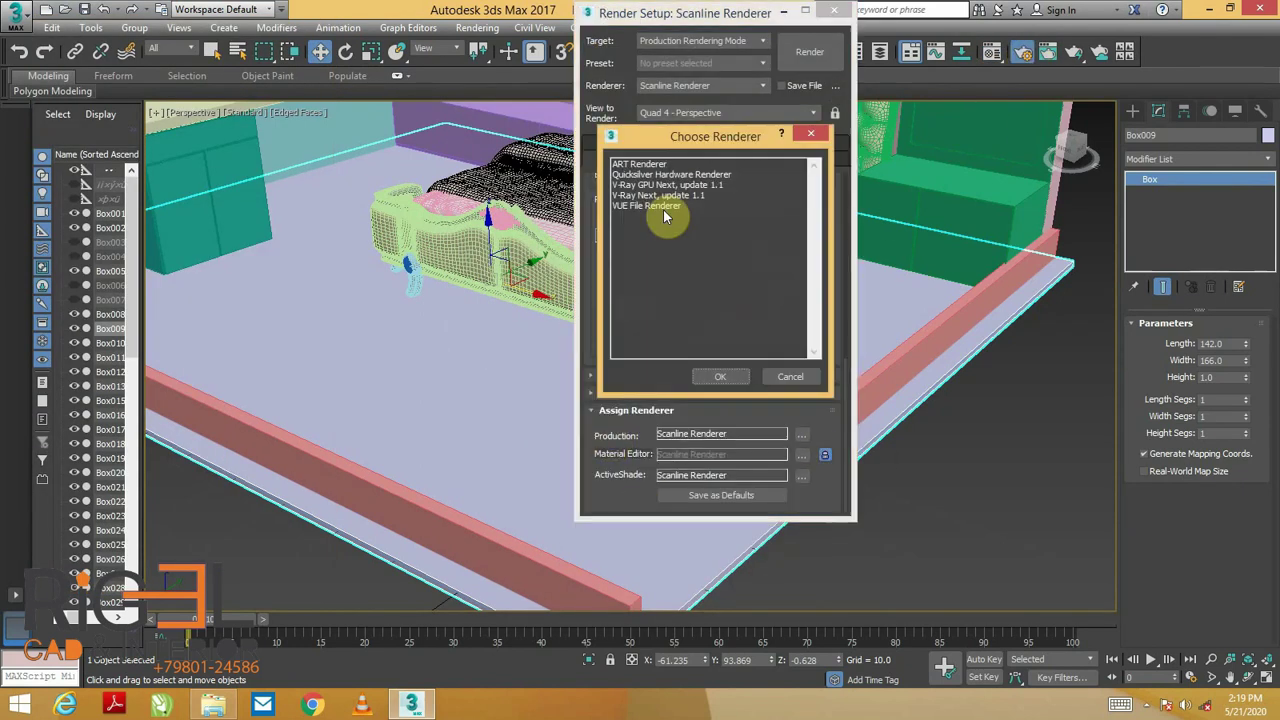
pyautogui.click(720, 376)
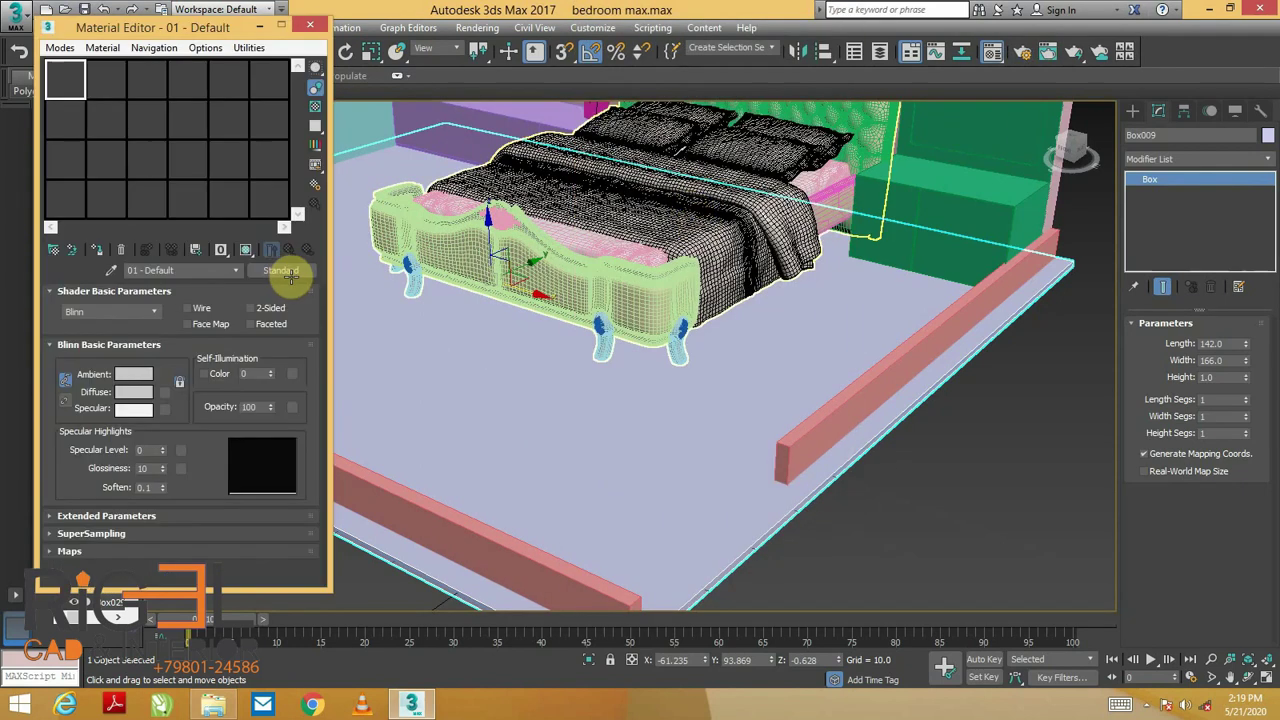
pyautogui.click(291, 277)
pyautogui.doubleClick(563, 489)
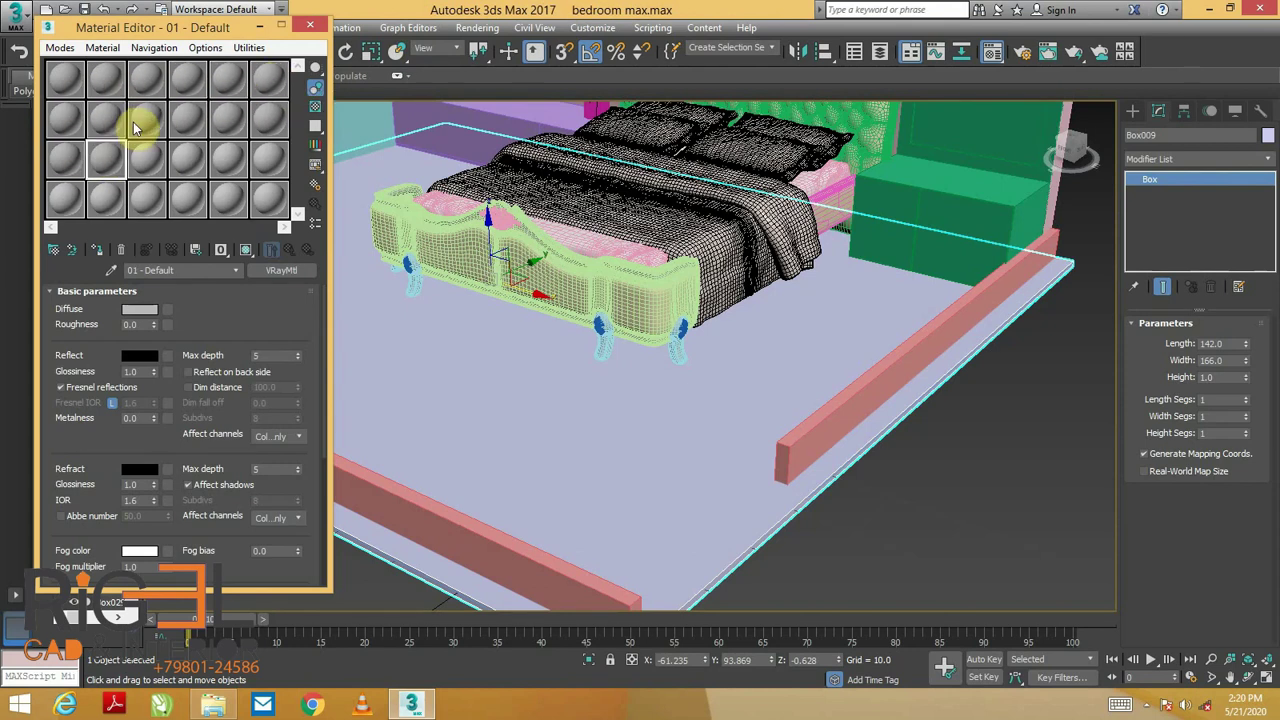
# Load a wood texture from the MATERIALS folder as the Diffuse bitmap
pyautogui.click(167, 309)
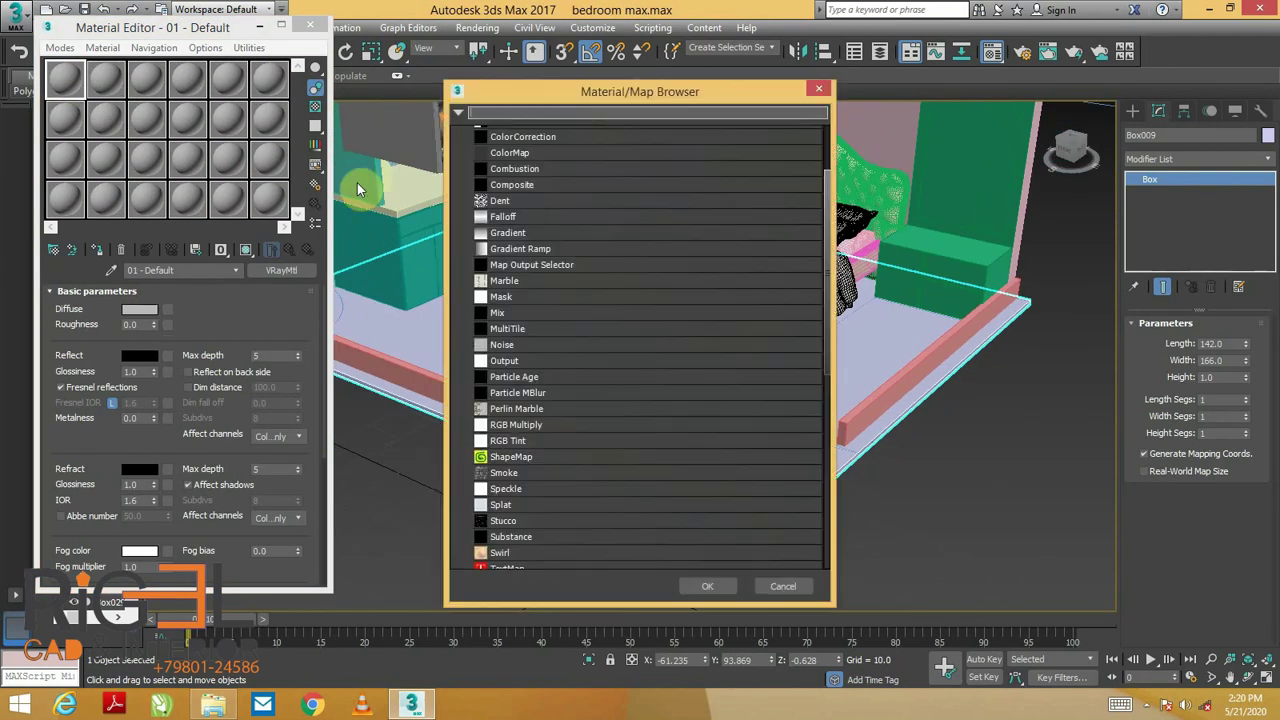
pyautogui.doubleClick(131, 280)
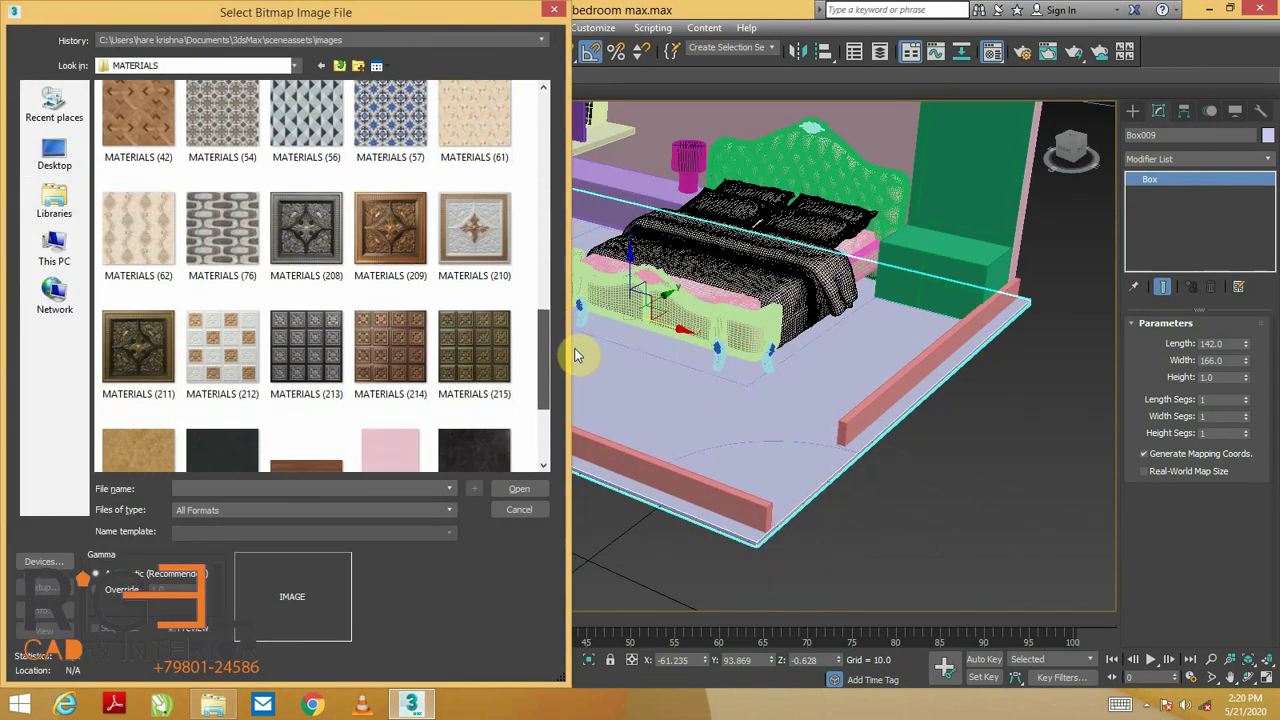
pyautogui.scroll(-3, 320, 280)
pyautogui.click(316, 228)
pyautogui.click(517, 490)
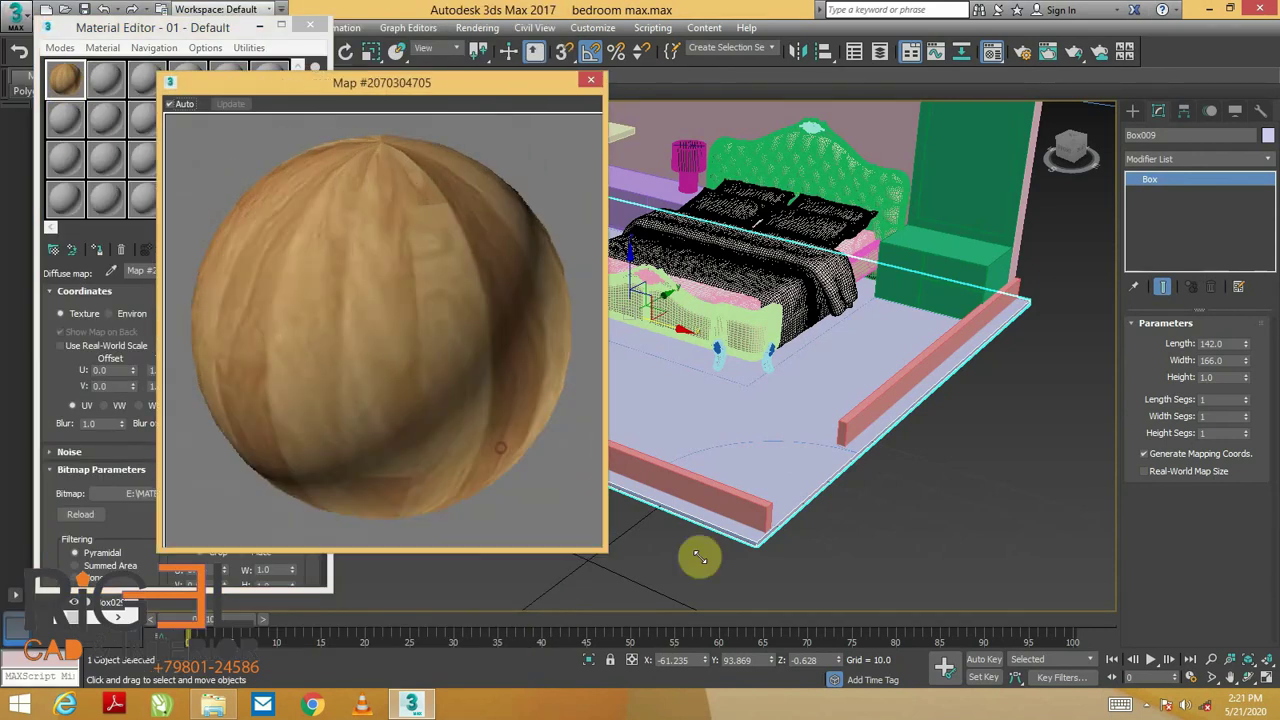
# Give the material a grey Reflect colour, name it floor tx, and apply it to the floor
pyautogui.click(140, 355)
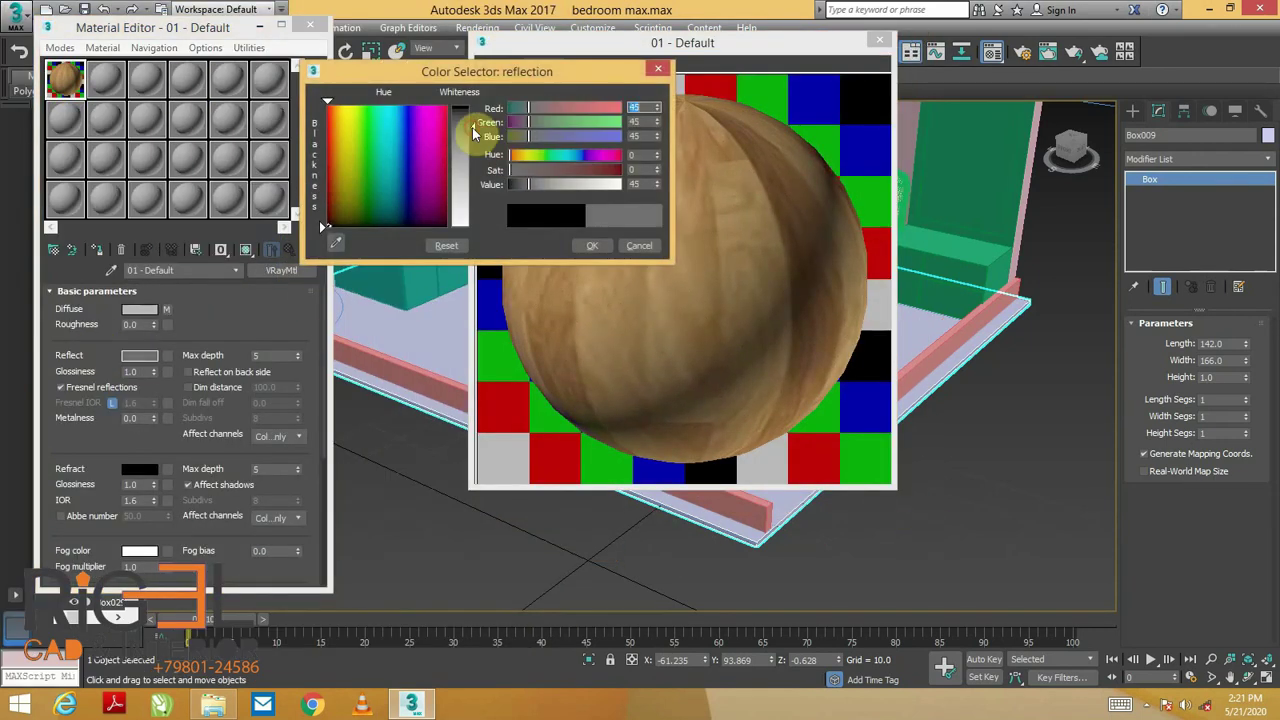
pyautogui.moveTo(309, 194); pyautogui.dragTo(319, 220)
pyautogui.click(829, 240)
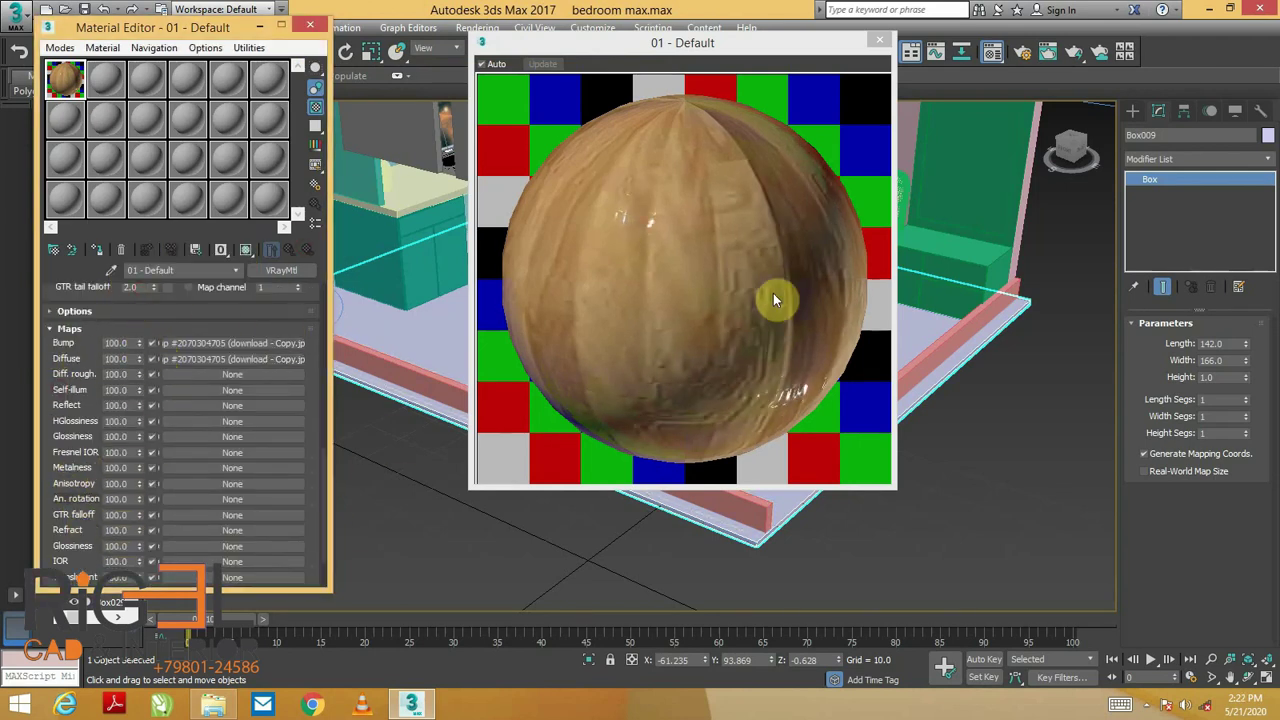
pyautogui.moveTo(65, 78); pyautogui.dragTo(387, 372)
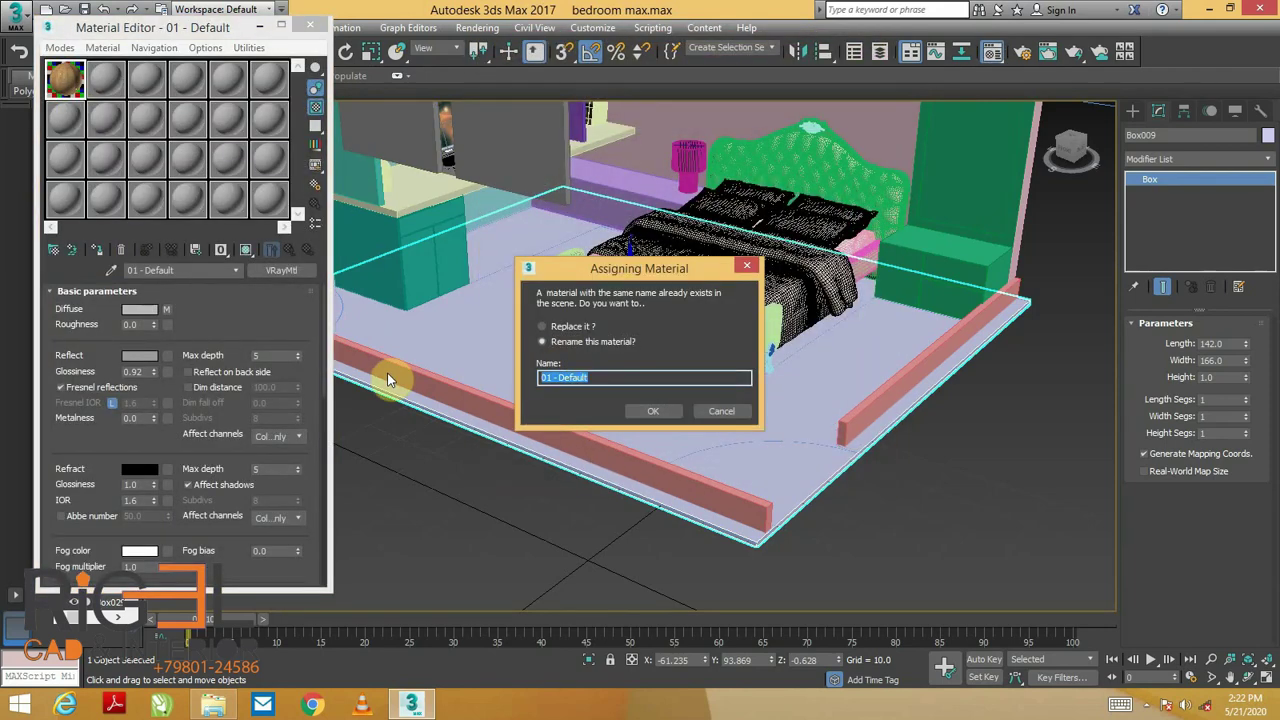
pyautogui.write('floor tx')
pyautogui.press('Return')
pyautogui.keyDown('alt'); pyautogui.moveTo(894, 471); pyautogui.dragTo(880, 534, button='middle'); pyautogui.keyUp('alt')
# Add UVW Map to the floor and set the right-wall beam's mapping to Box
pyautogui.click(1200, 159)
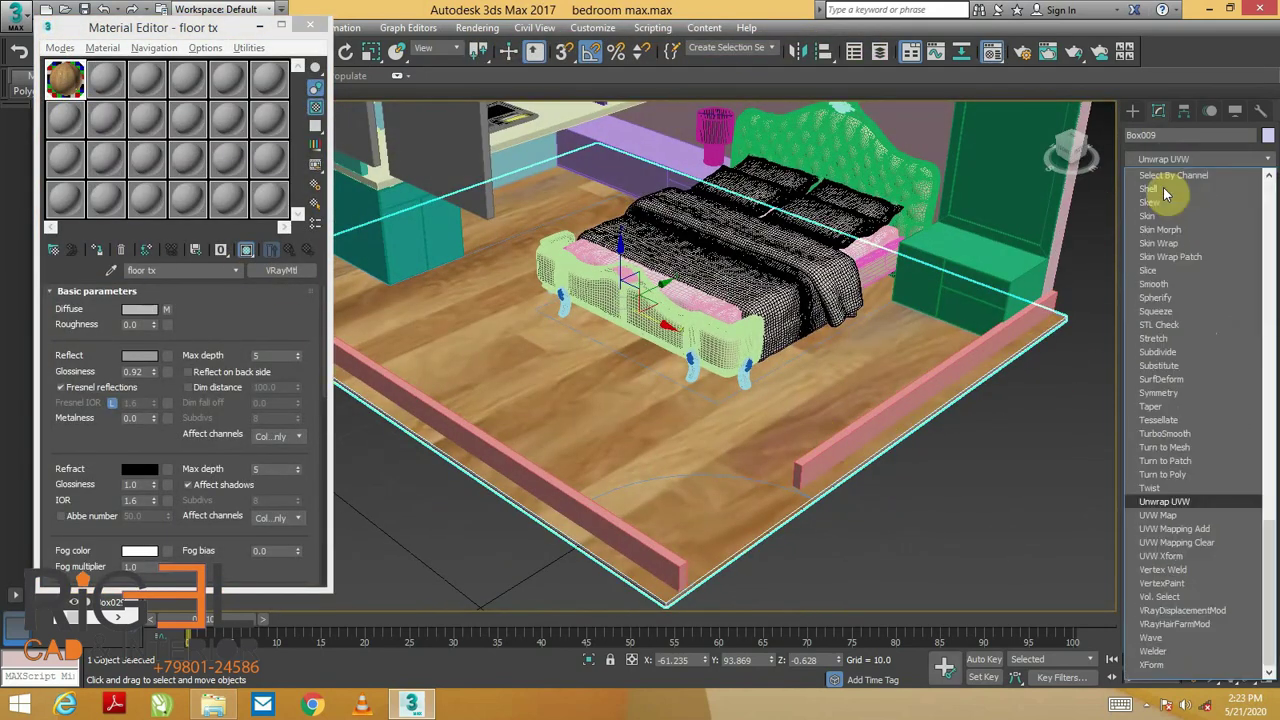
pyautogui.click(1170, 560)
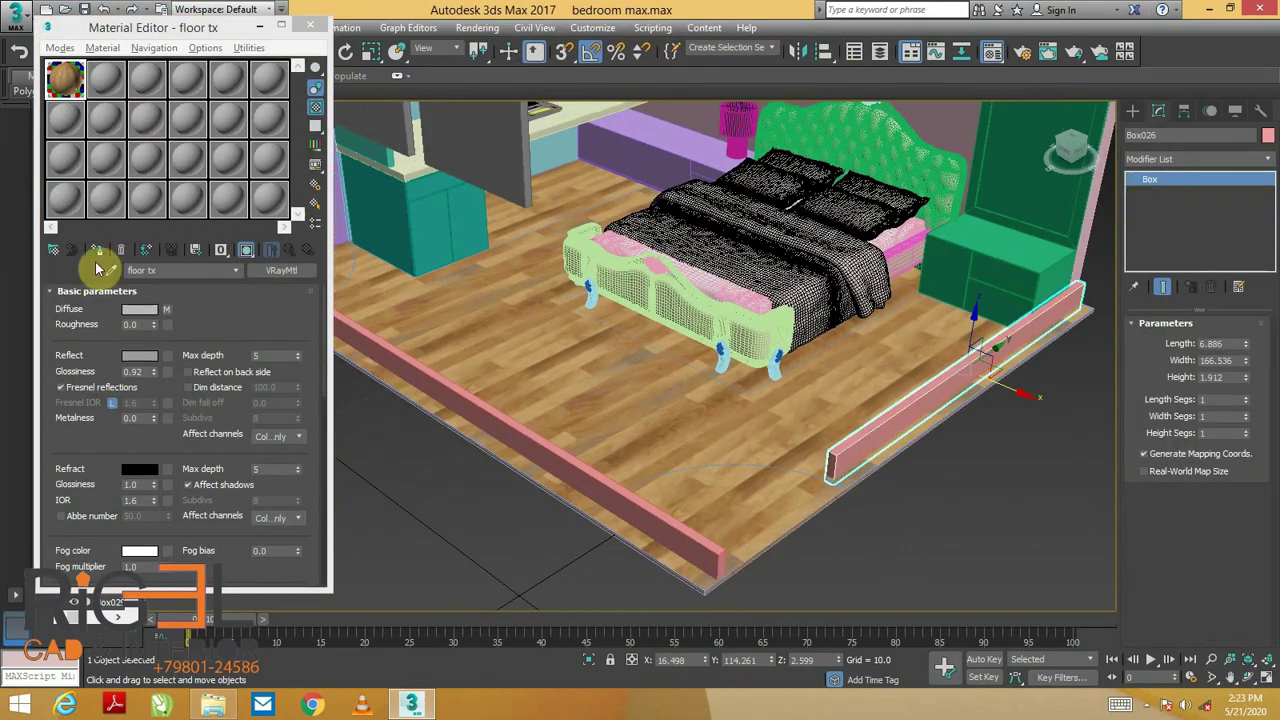
pyautogui.keyDown('alt'); pyautogui.moveTo(700, 420); pyautogui.dragTo(586, 400, button='middle'); pyautogui.keyUp('alt')
pyautogui.click(586, 400)
pyautogui.scroll(5, 906, 400)
pyautogui.keyDown('alt'); pyautogui.moveTo(906, 400); pyautogui.dragTo(980, 420, button='middle'); pyautogui.keyUp('alt')
pyautogui.click(1165, 414)
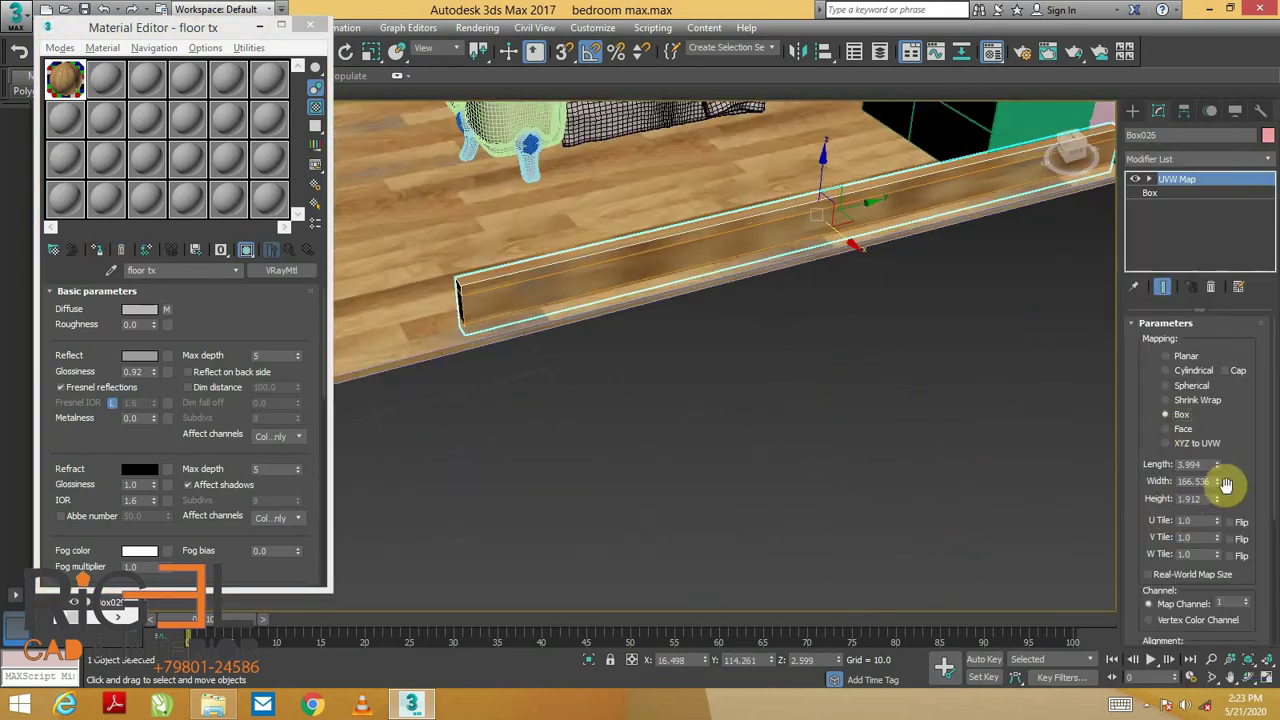
pyautogui.scroll(4, 755, 290)
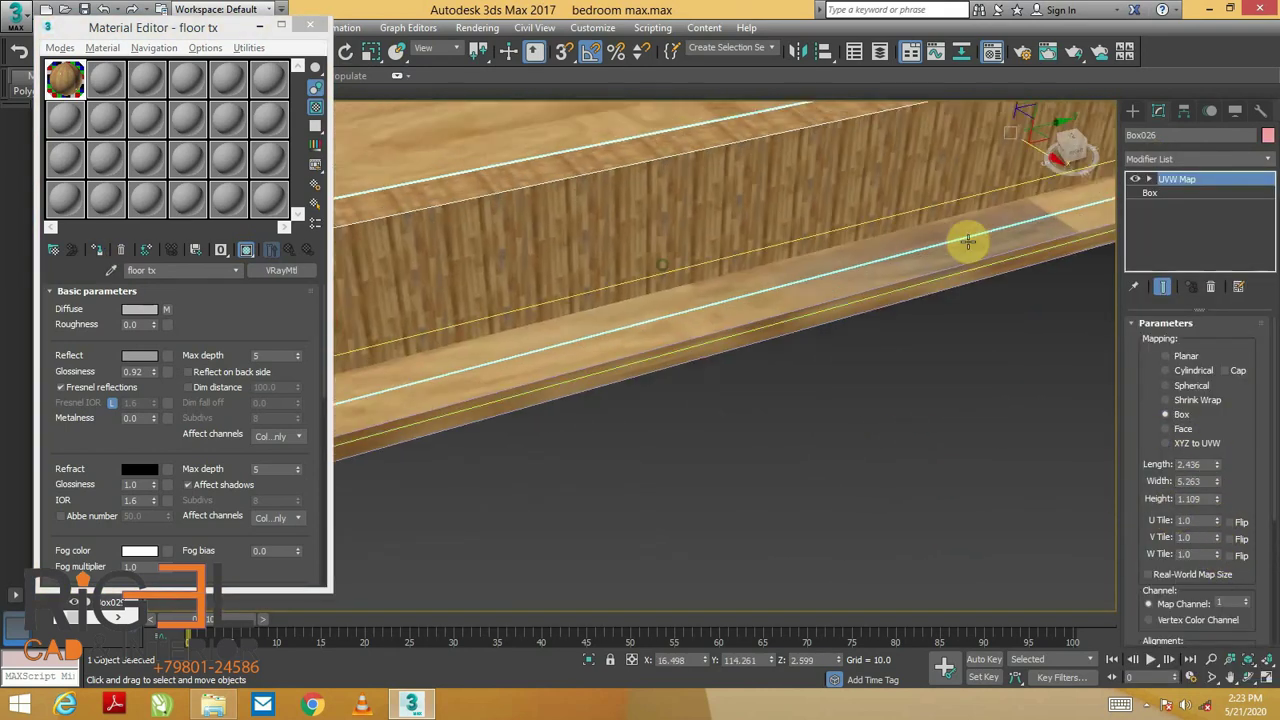
# Adjust the beam's mapping gizmo and add UVW mapping to the floor-edge board
pyautogui.press('1')
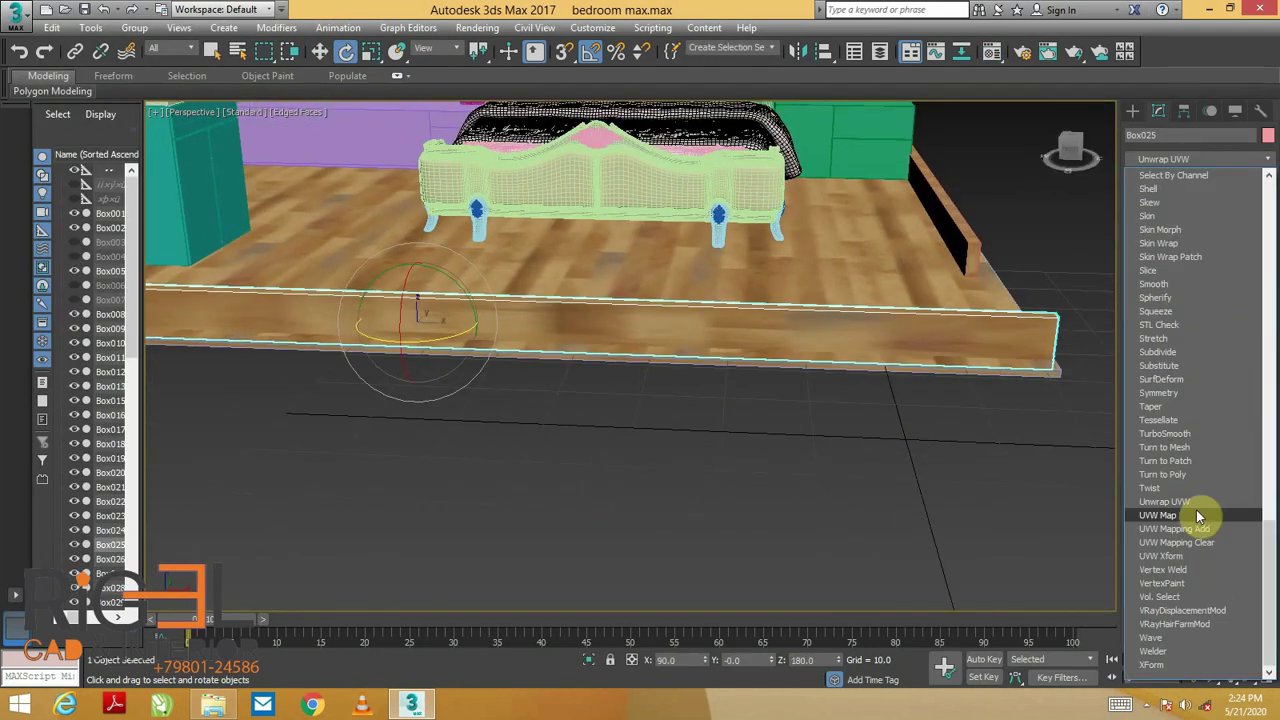
pyautogui.click(1197, 517)
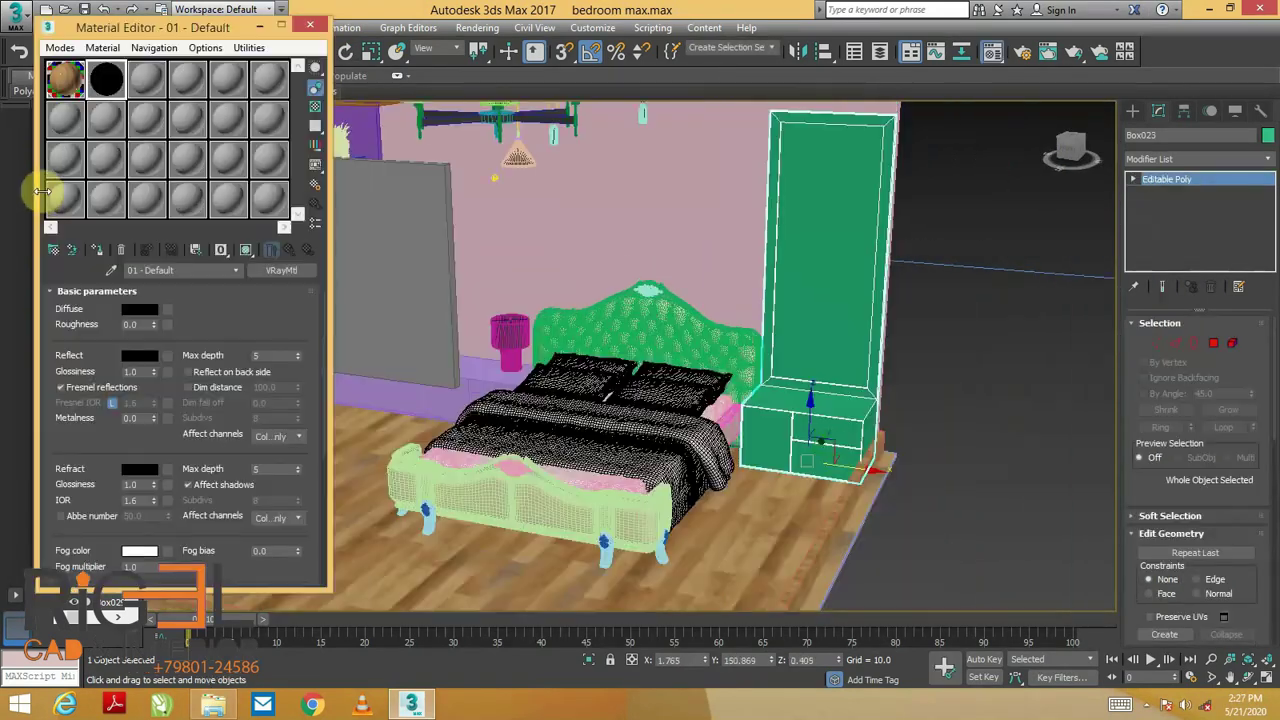
pyautogui.moveTo(943, 450); pyautogui.dragTo(938, 455, button='middle')
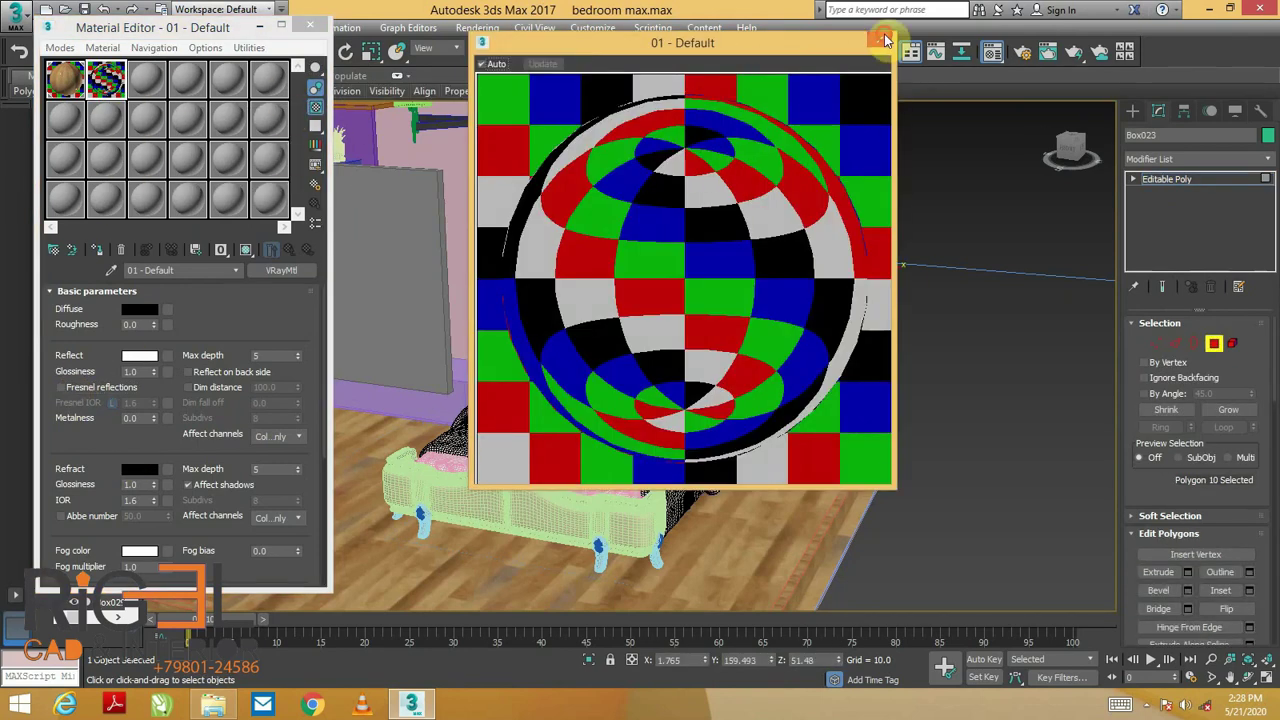
# Apply the reflective mirror material to the mirror and a purple material to the nightstand
pyautogui.click(654, 423)
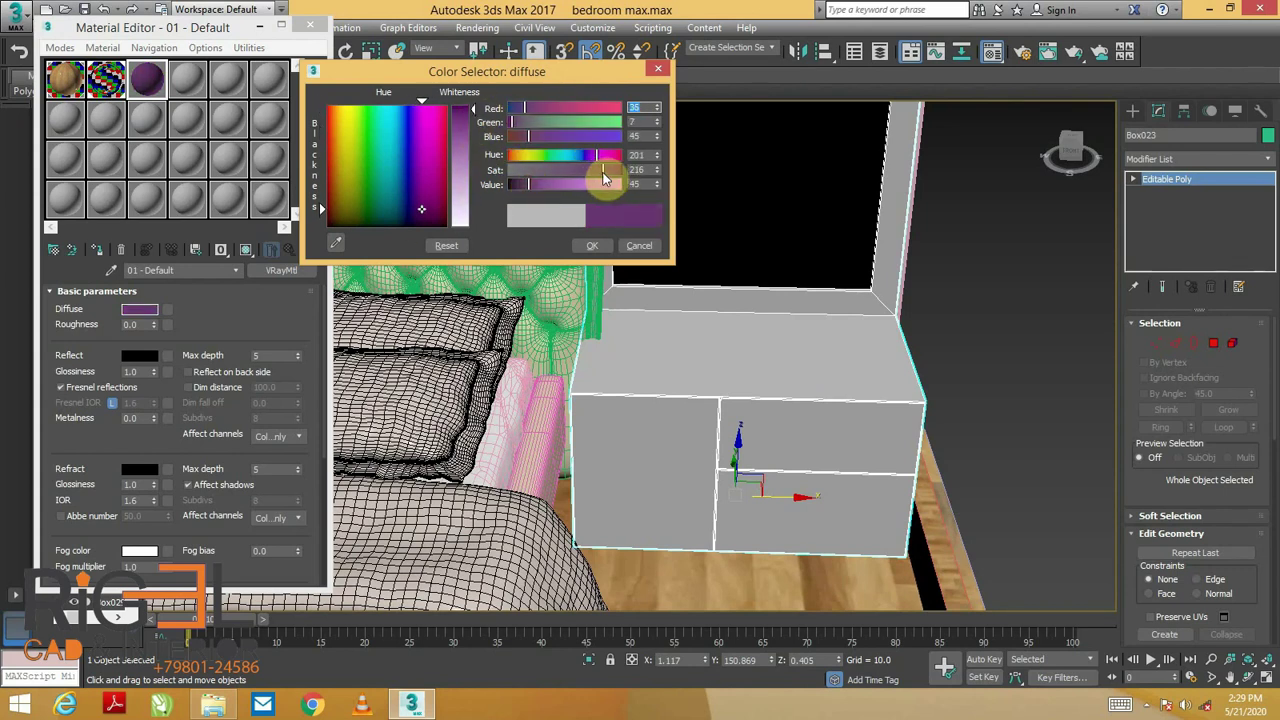
pyautogui.click(153, 80)
pyautogui.click(654, 413)
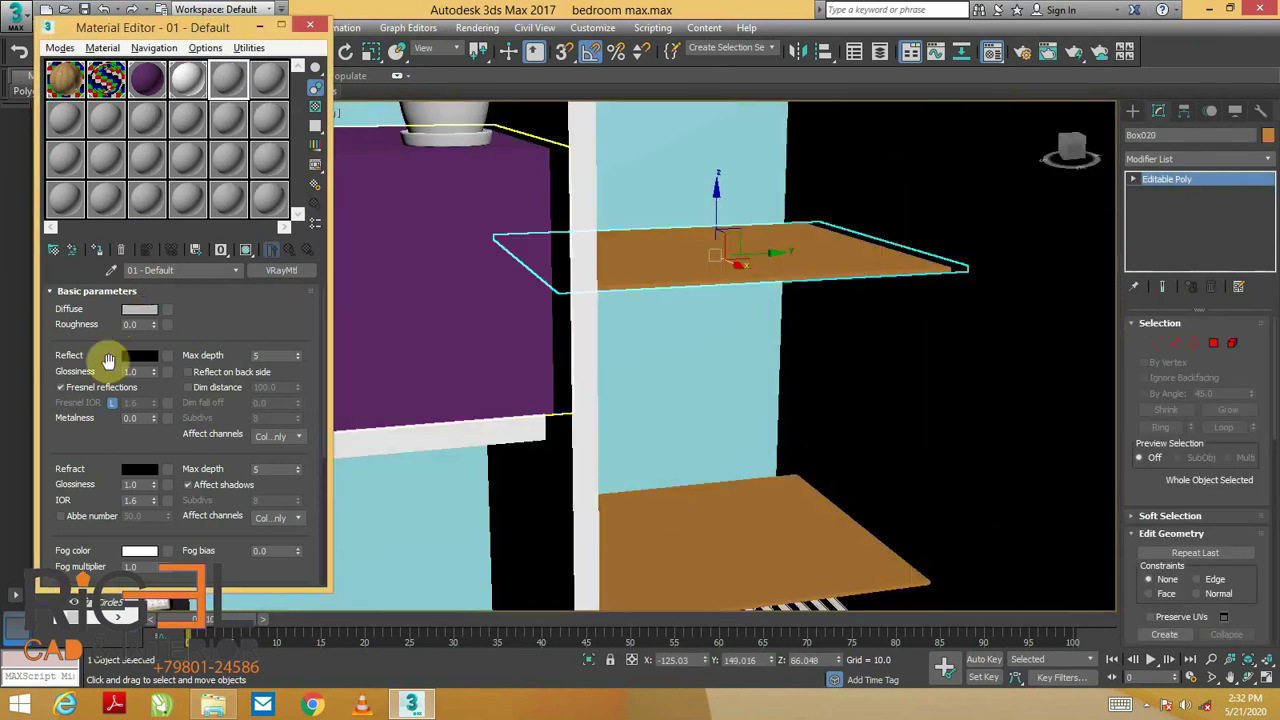
# Box-map the second picture and move its gizmo so the photo fits inside the frame
pyautogui.click(139, 356)
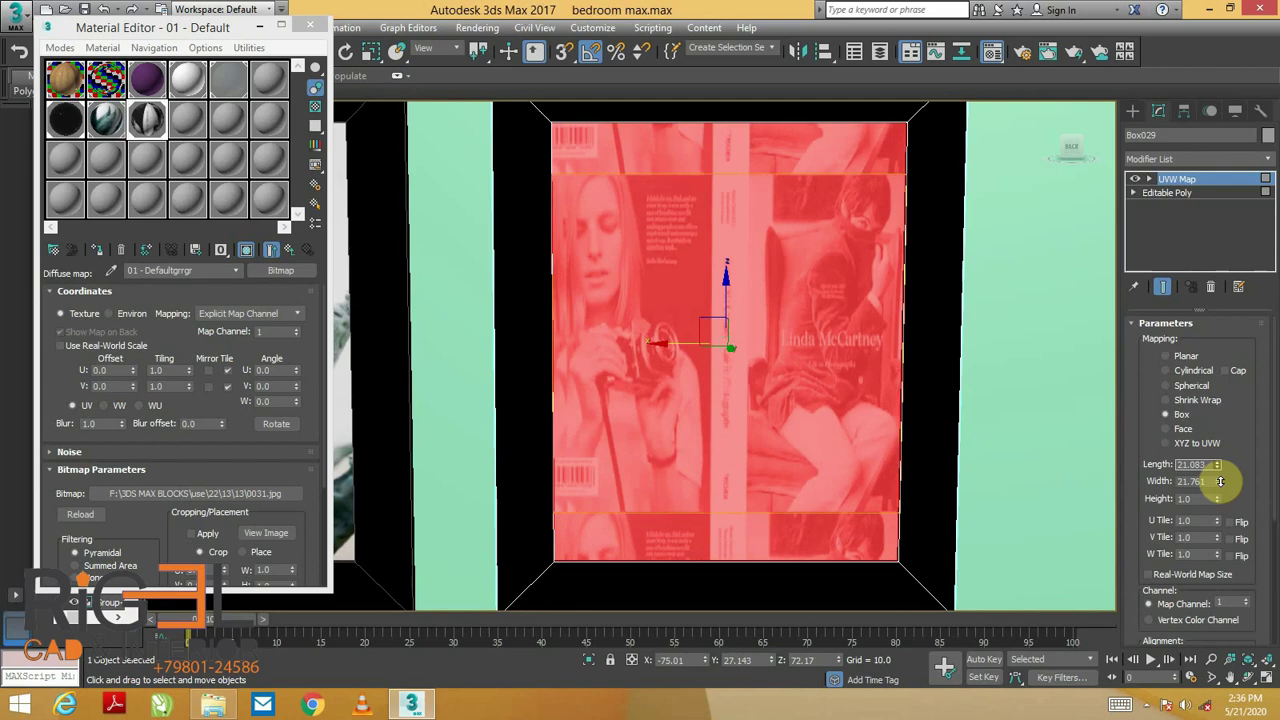
pyautogui.click(1166, 414)
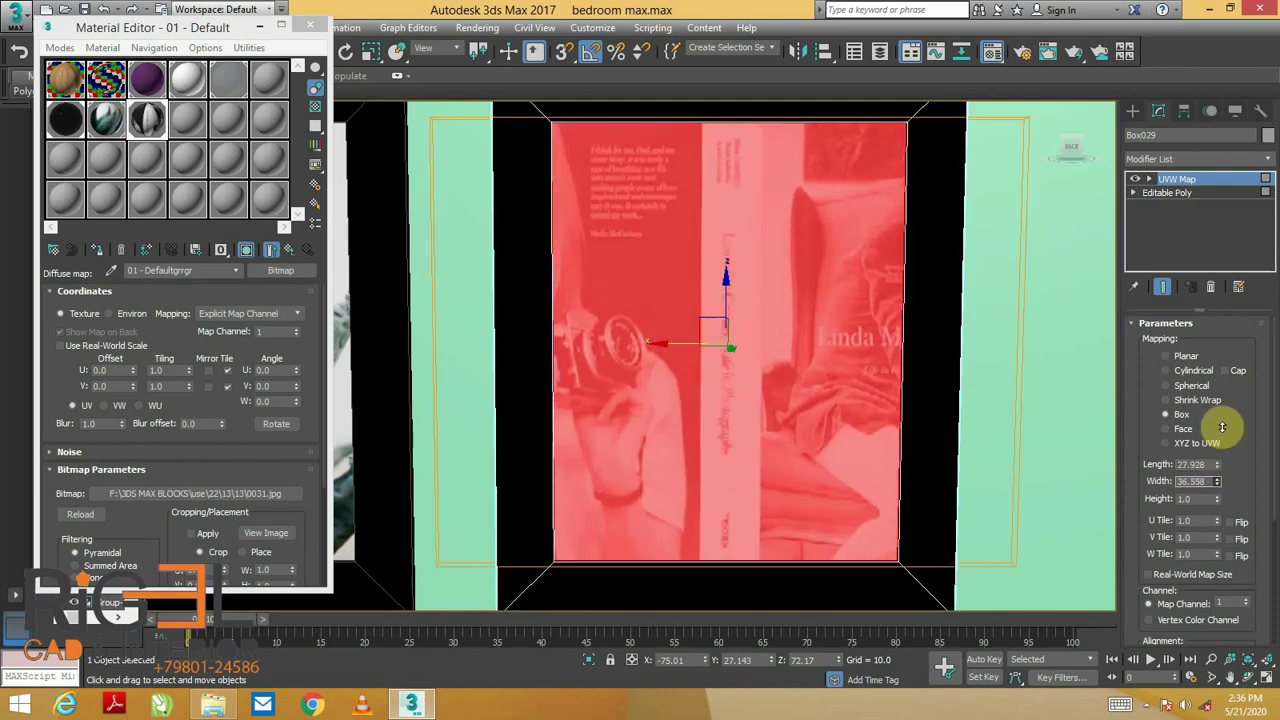
pyautogui.press('1')
pyautogui.moveTo(808, 317); pyautogui.dragTo(829, 345)
# Convert the picture object to an editable poly
pyautogui.rightClick(829, 345)
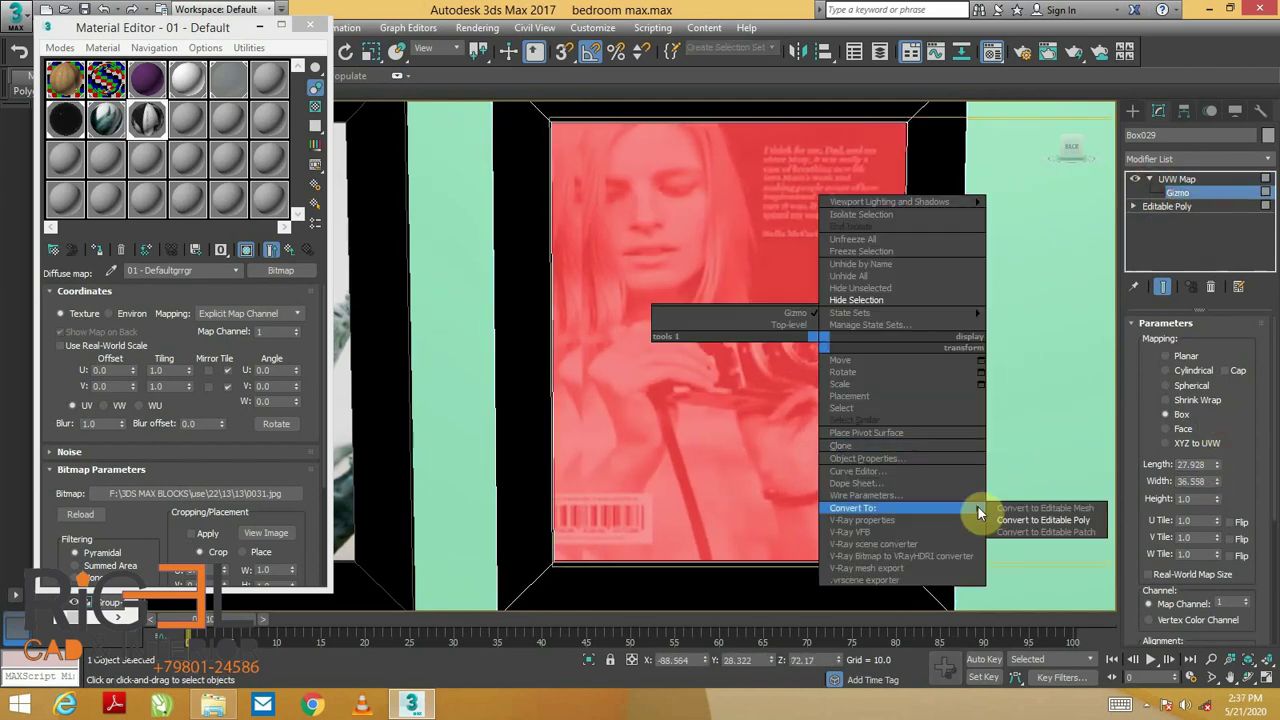
pyautogui.click(977, 505)
pyautogui.scroll(-5, 908, 486)
pyautogui.scroll(-3, 874, 456)
# Create a light grey 'wall colour' VRayMtl and assign it to the selected walls
pyautogui.click(187, 119)
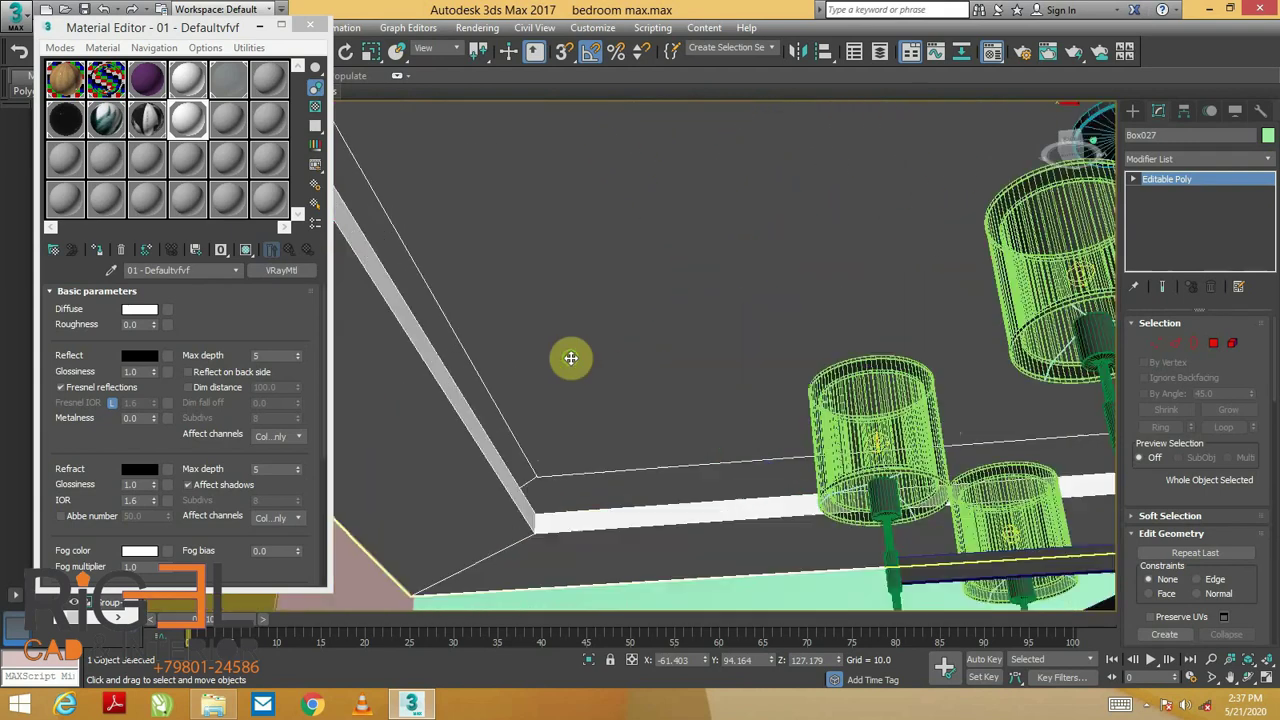
pyautogui.scroll(-5, 570, 358)
pyautogui.keyDown('alt'); pyautogui.moveTo(671, 374); pyautogui.dragTo(700, 380, button='middle'); pyautogui.keyUp('alt')
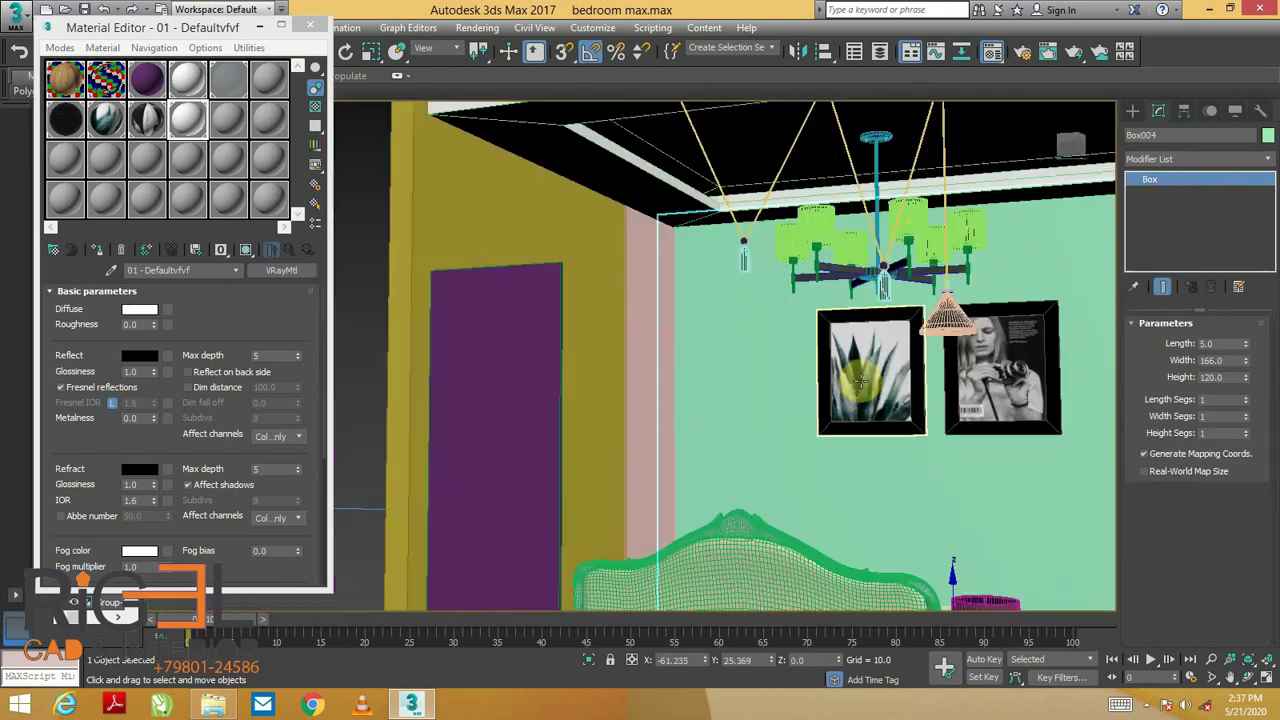
pyautogui.click(139, 308)
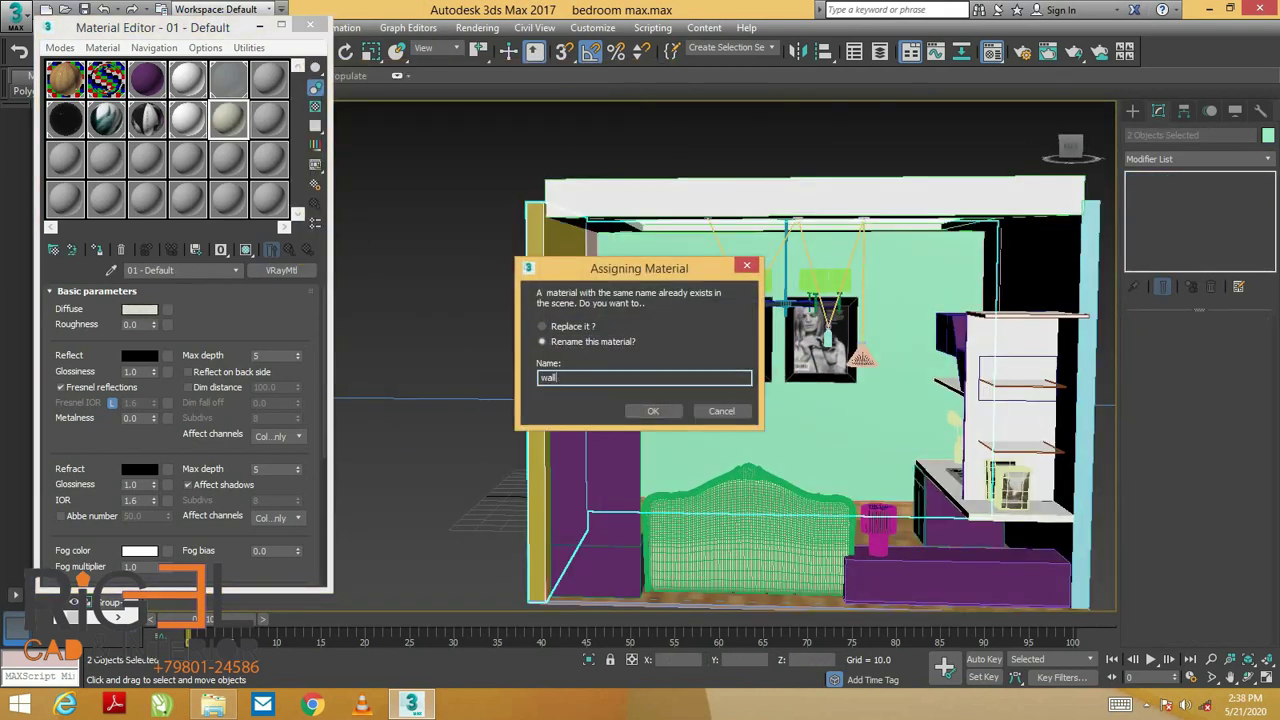
pyautogui.click(607, 384)
pyautogui.keyDown('alt'); pyautogui.moveTo(607, 384); pyautogui.dragTo(697, 372, button='middle'); pyautogui.keyUp('alt')
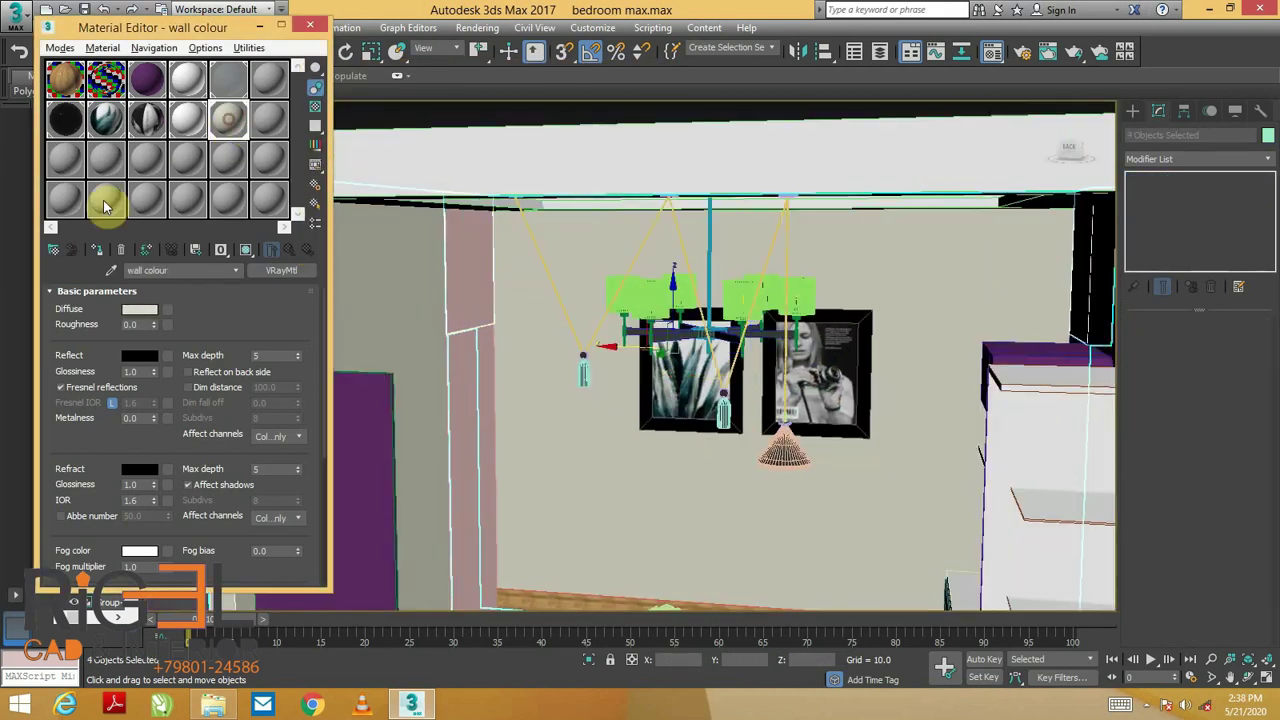
pyautogui.scroll(4, 697, 372)
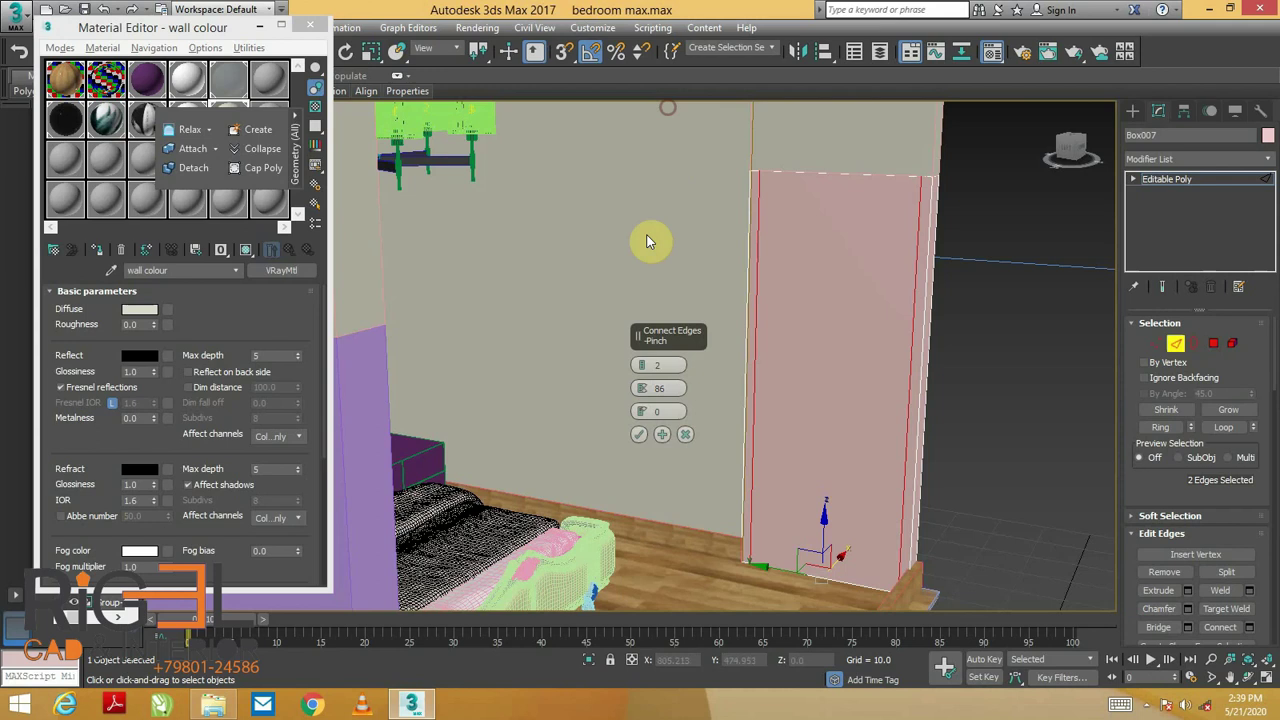
# Connect the door edges into a single line and extrude them into grooves
pyautogui.moveTo(655, 365); pyautogui.dragTo(651, 405)
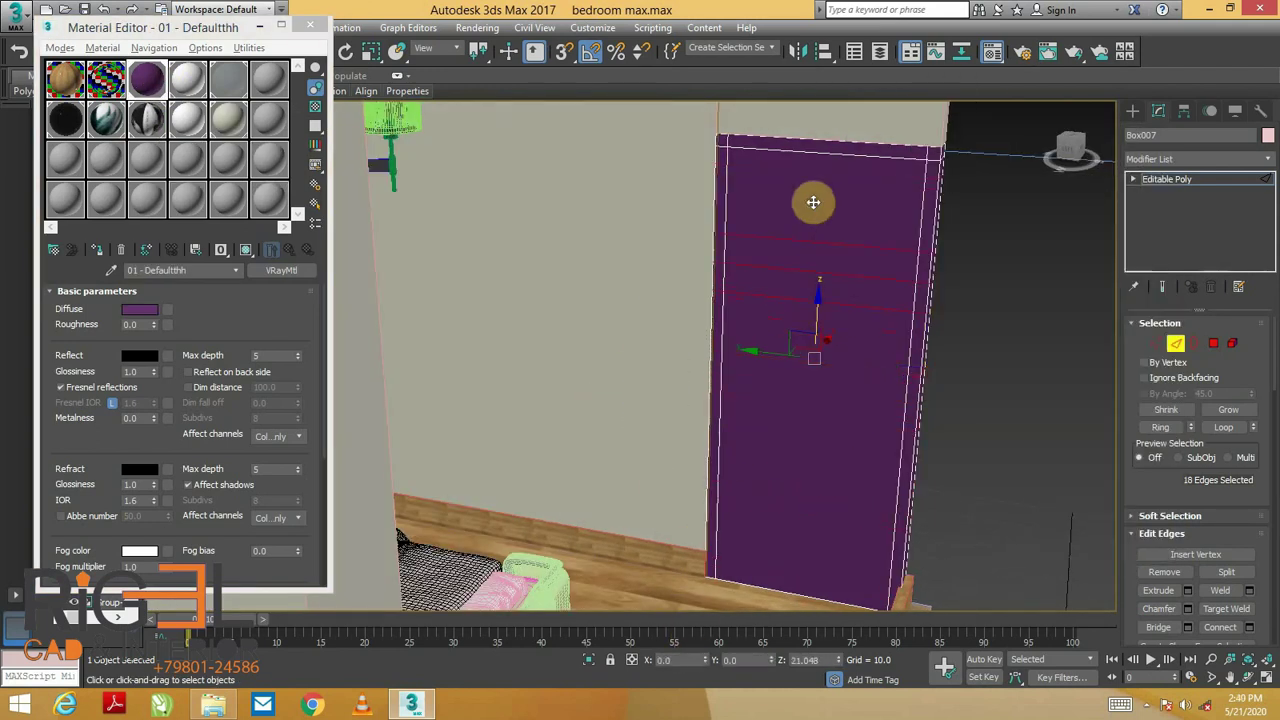
pyautogui.rightClick(714, 400)
pyautogui.click(566, 480)
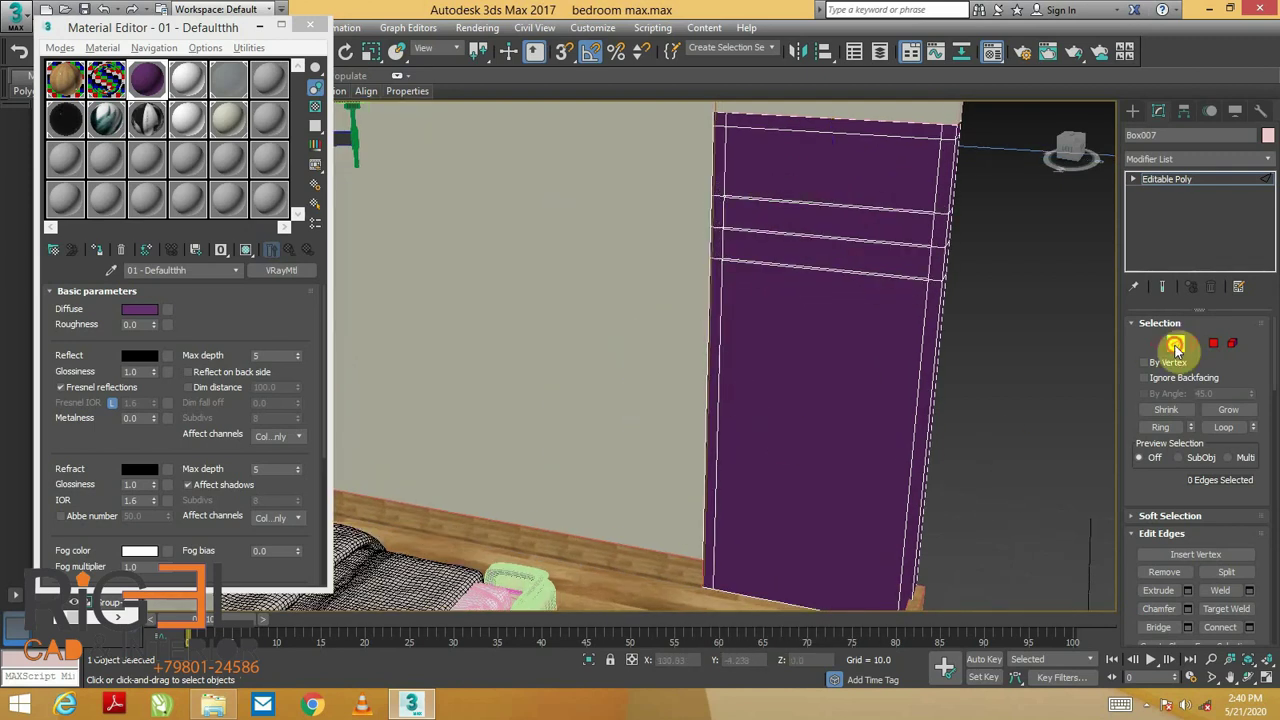
# Chamfer and scale down the handle box, then draw a second small box beside it
pyautogui.rightClick(747, 358)
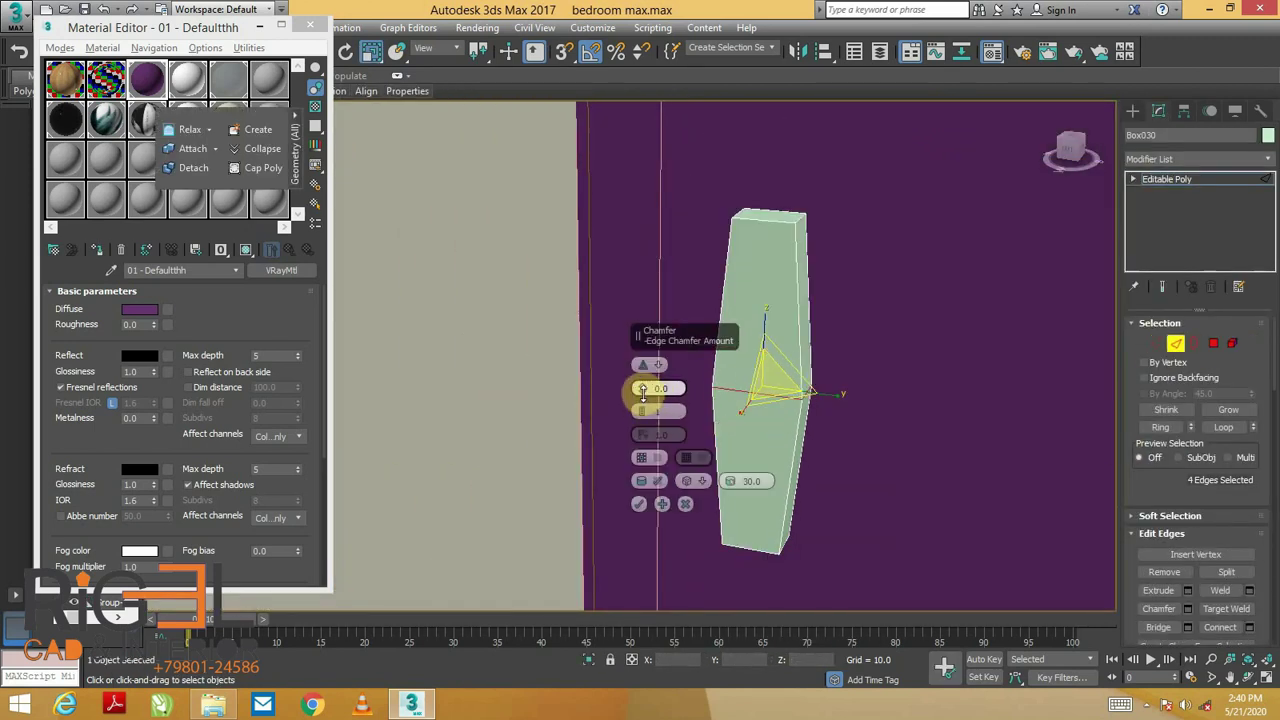
pyautogui.scroll(-5, 817, 222)
pyautogui.press('r')
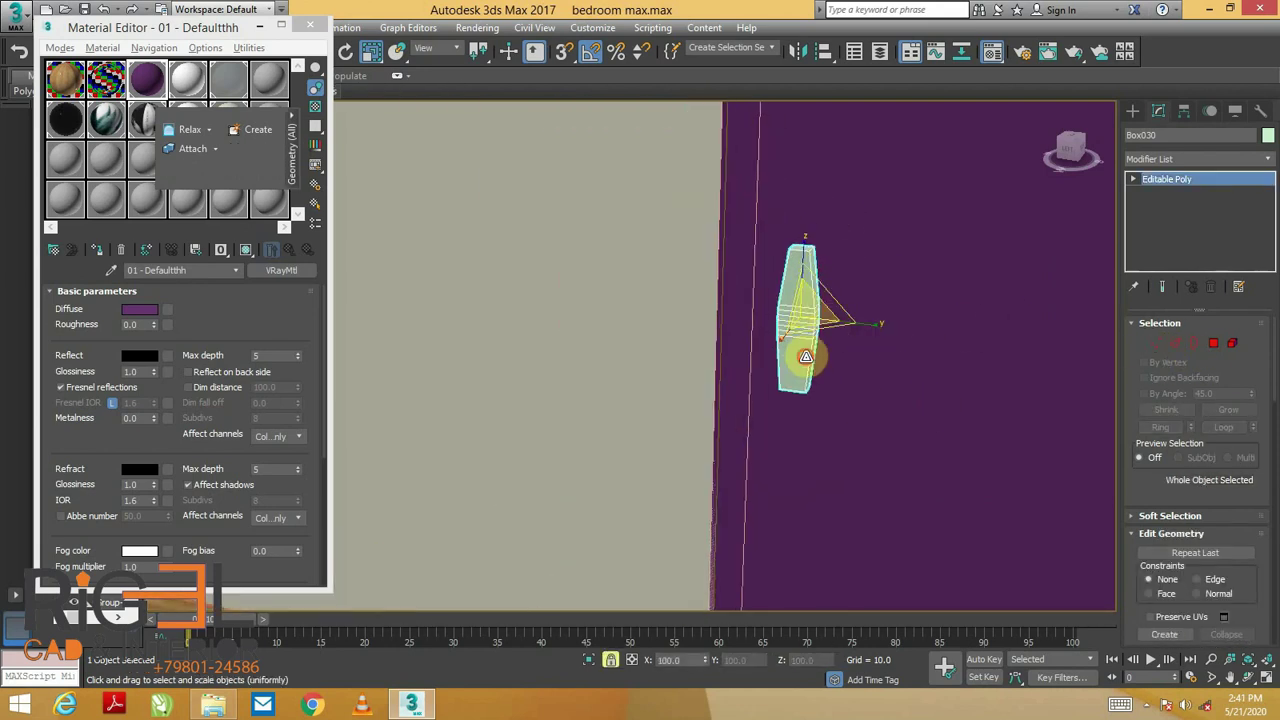
pyautogui.press('z')
pyautogui.click(1133, 111)
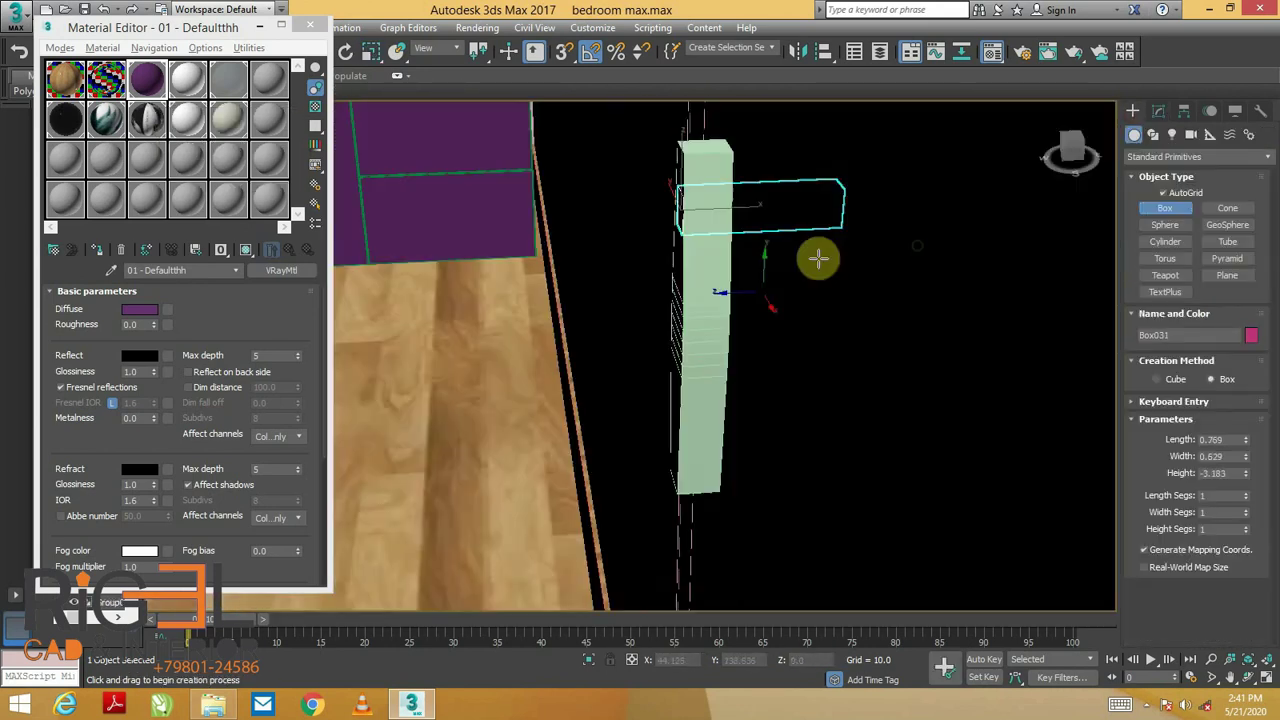
pyautogui.keyDown('alt'); pyautogui.moveTo(817, 257); pyautogui.dragTo(709, 187, button='middle'); pyautogui.keyUp('alt')
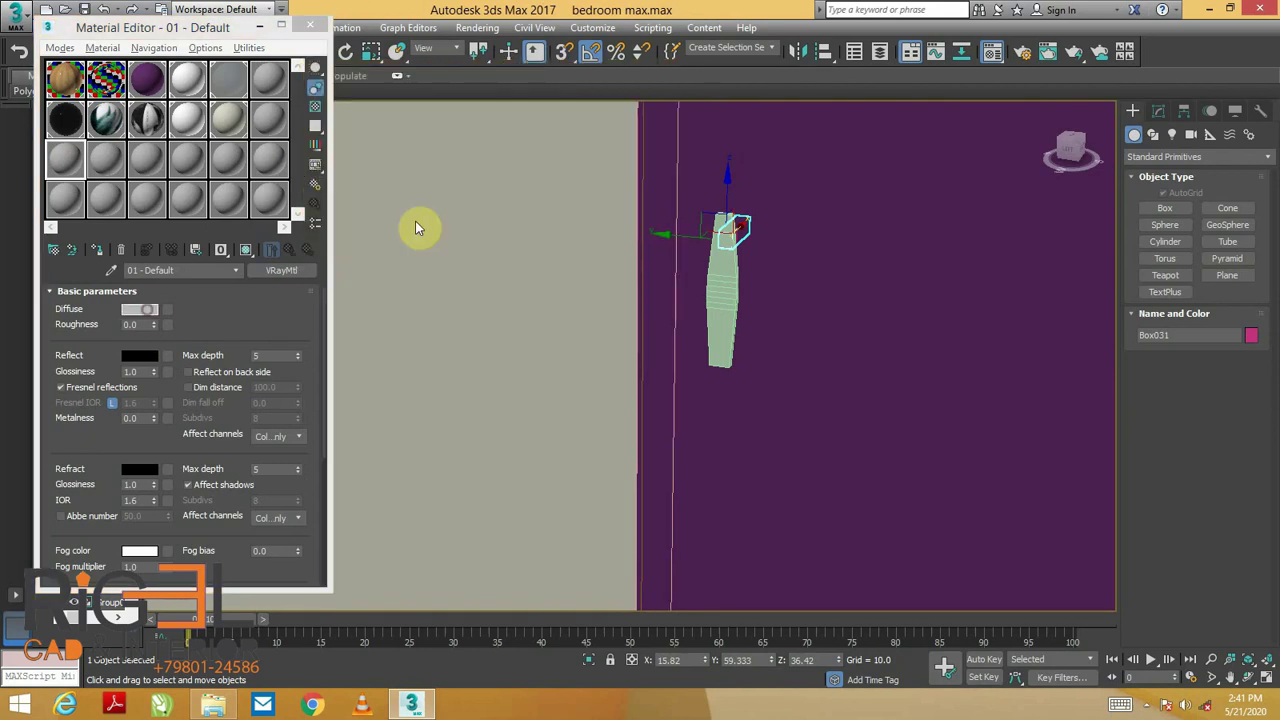
# Set the 'stell' material's reflection glossiness to about 0.32 and apply it to the door handle
pyautogui.doubleClick(243, 143)
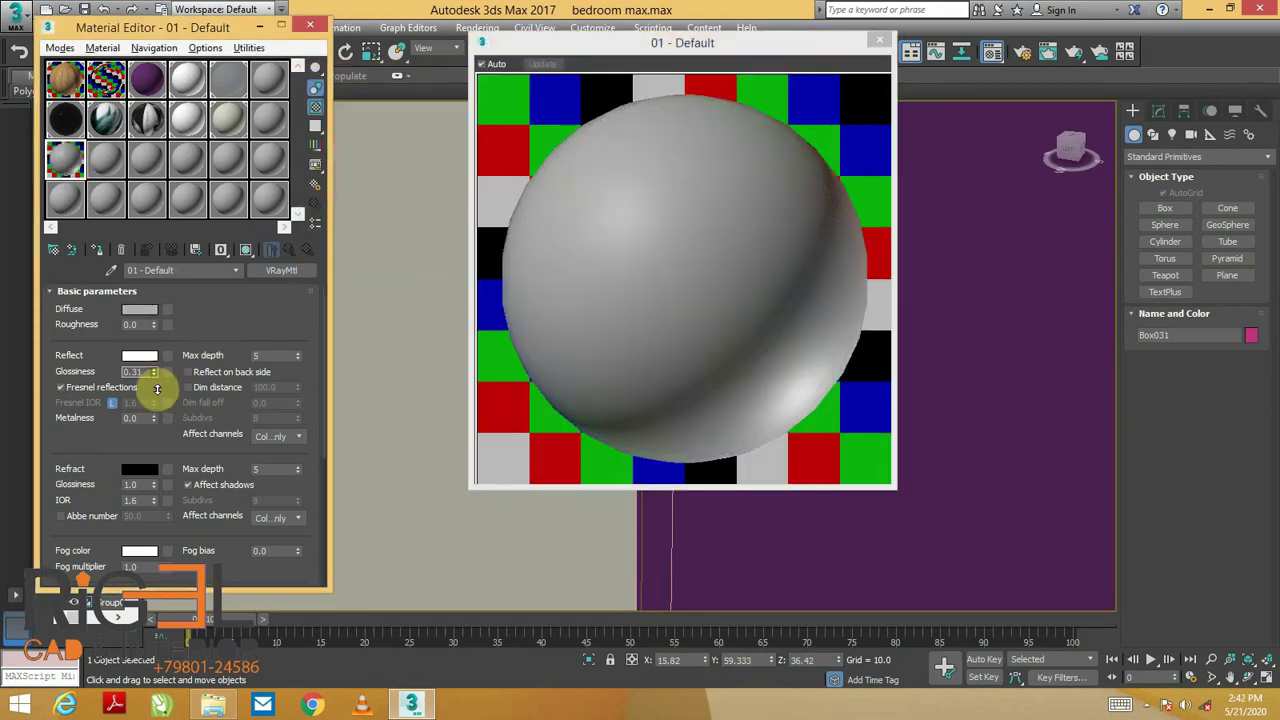
pyautogui.moveTo(157, 389); pyautogui.dragTo(157, 380)
pyautogui.moveTo(198, 432); pyautogui.dragTo(164, 407)
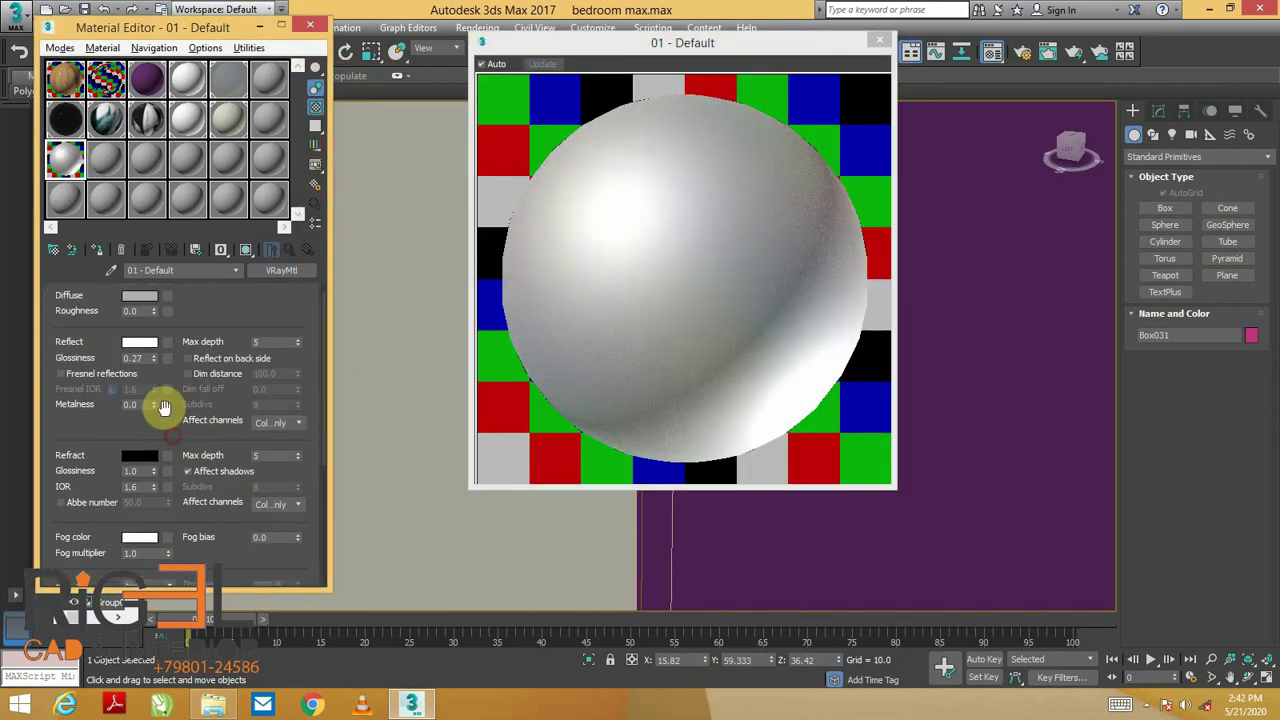
pyautogui.moveTo(65, 158); pyautogui.dragTo(730, 230)
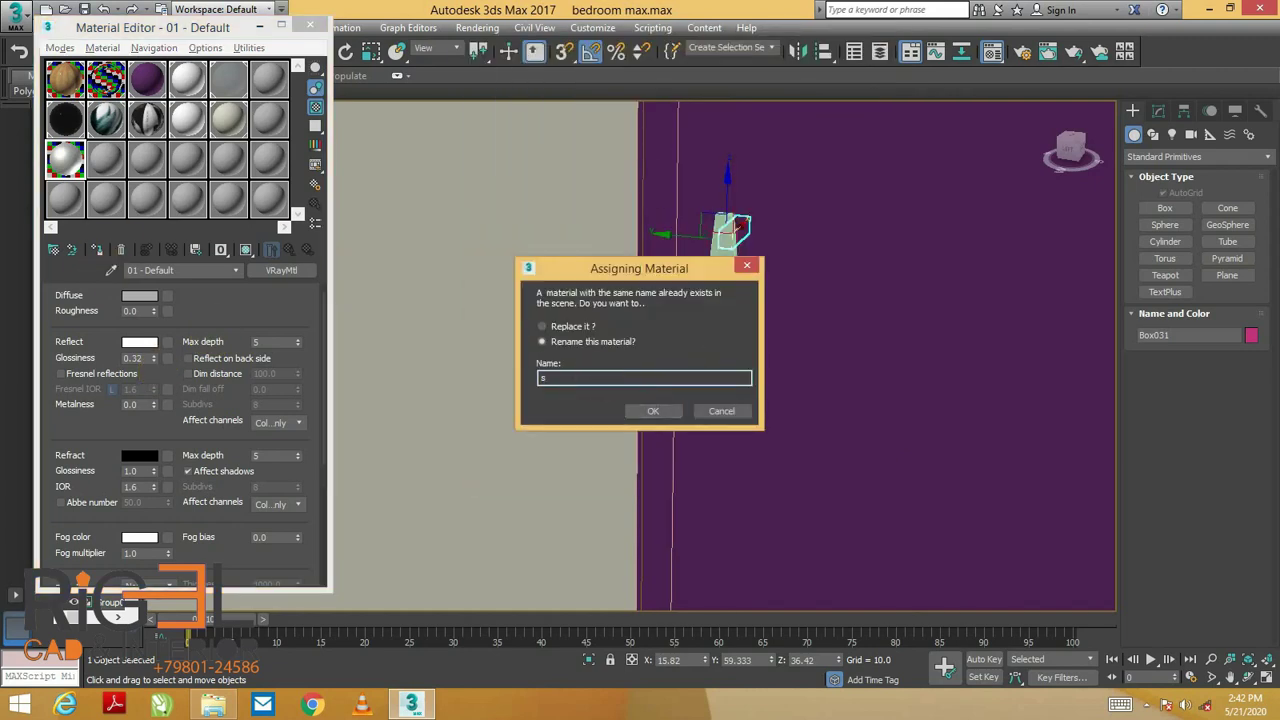
pyautogui.scroll(-10, 829, 423)
# Clone the selected wardrobe objects as a copy
pyautogui.keyDown('alt'); pyautogui.moveTo(829, 423); pyautogui.dragTo(757, 329, button='middle'); pyautogui.keyUp('alt')
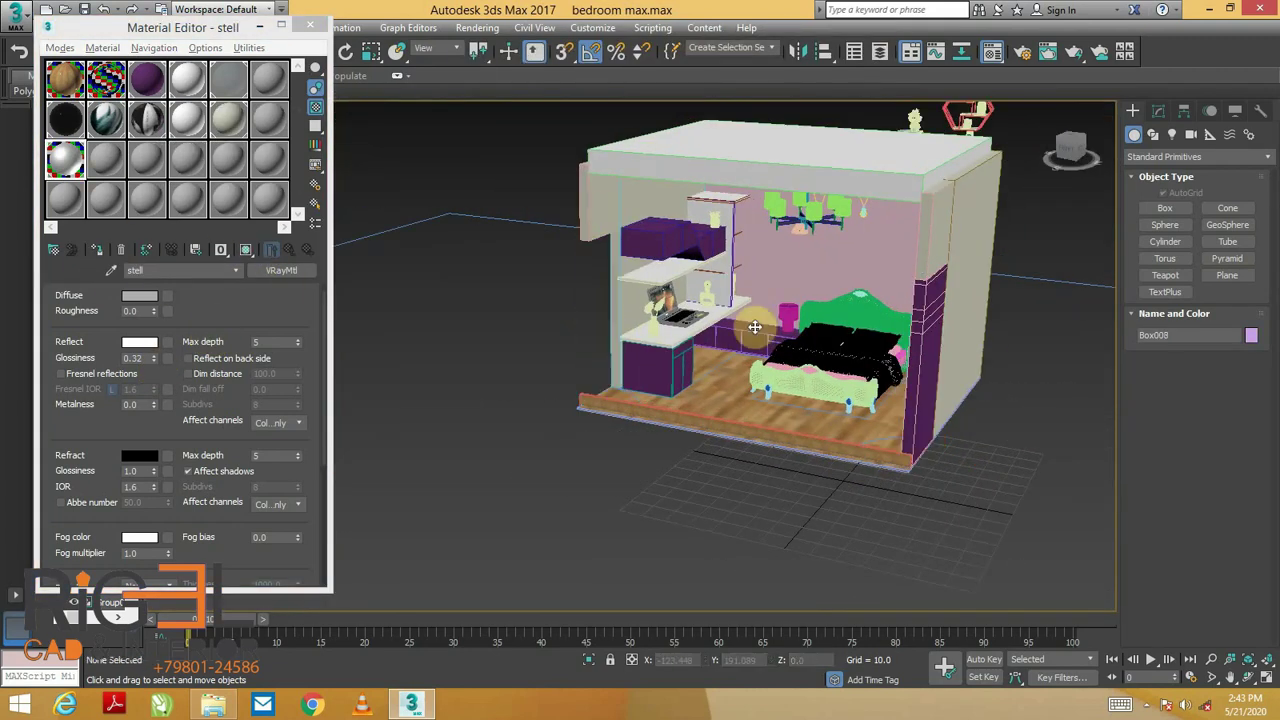
pyautogui.scroll(8, 757, 329)
pyautogui.click(657, 414)
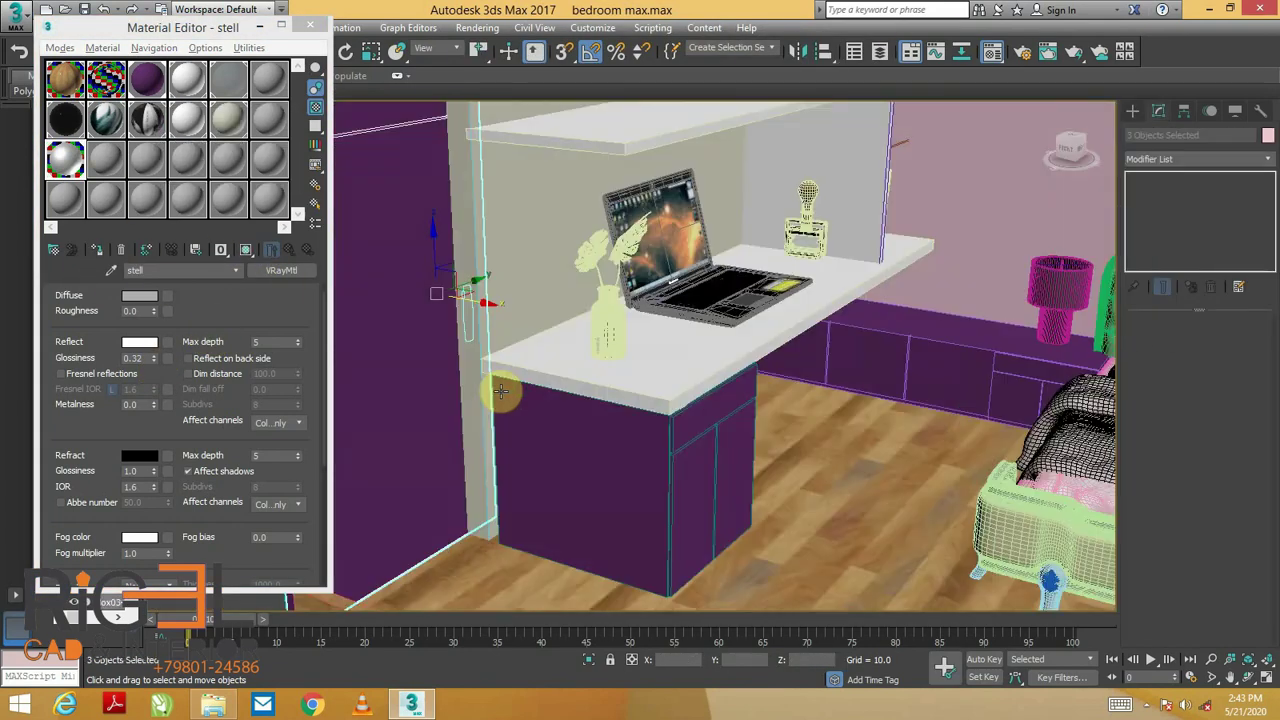
pyautogui.scroll(3, 687, 375)
pyautogui.scroll(-5, 675, 335)
pyautogui.scroll(4, 671, 400)
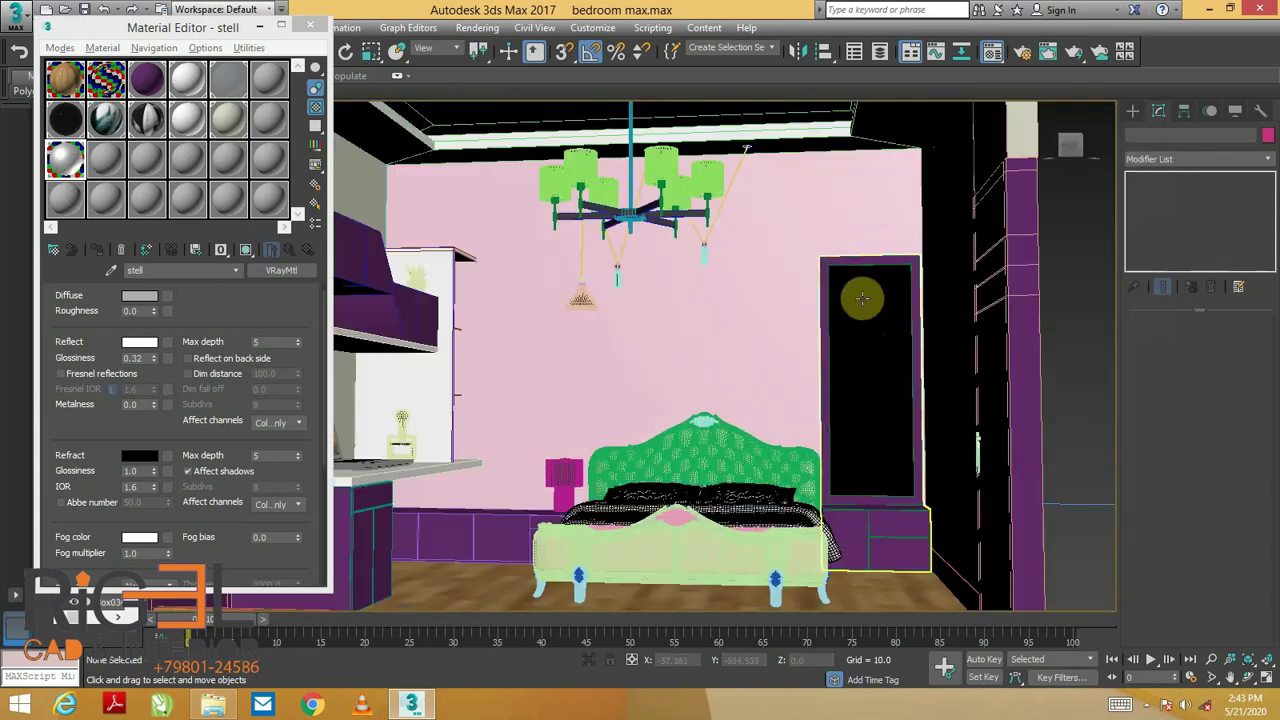
pyautogui.scroll(2, 786, 251)
# Draw a VRay plane light along the ceiling cove and switch to Top view
pyautogui.click(786, 251)
pyautogui.scroll(3, 952, 381)
pyautogui.click(1133, 111)
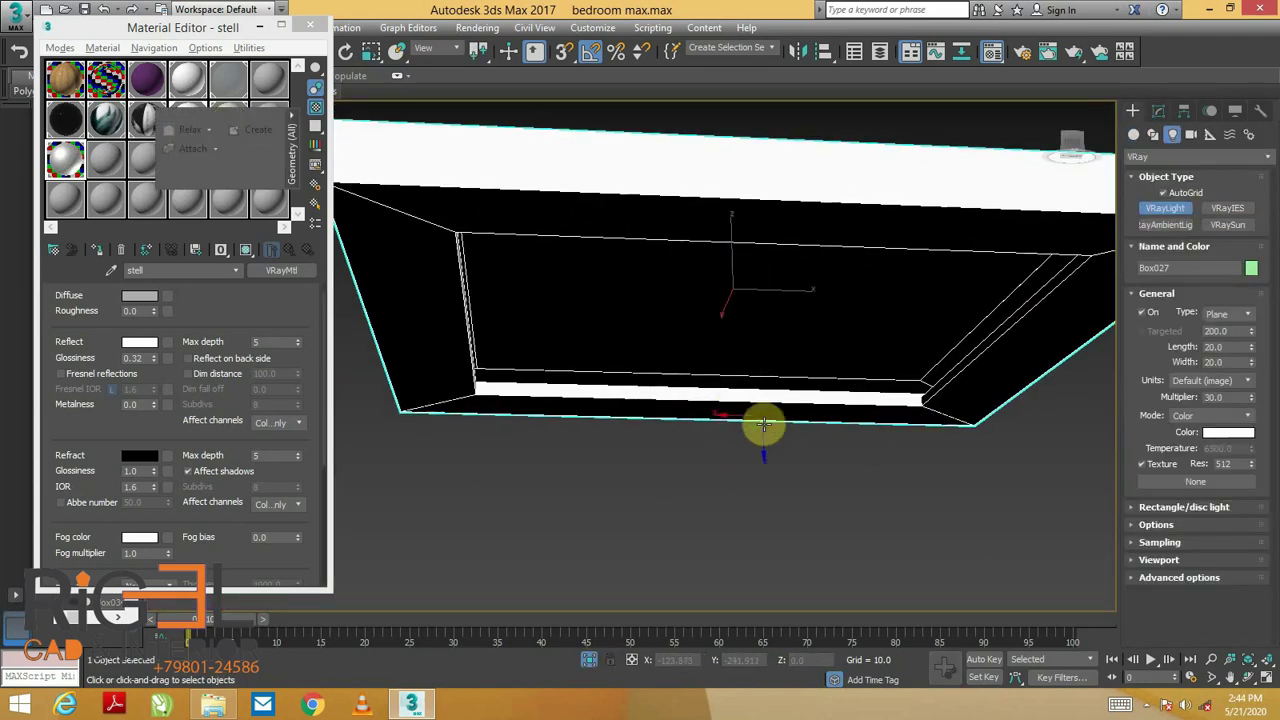
pyautogui.scroll(-3, 764, 424)
pyautogui.moveTo(929, 349); pyautogui.dragTo(640, 270)
pyautogui.scroll(3, 800, 277)
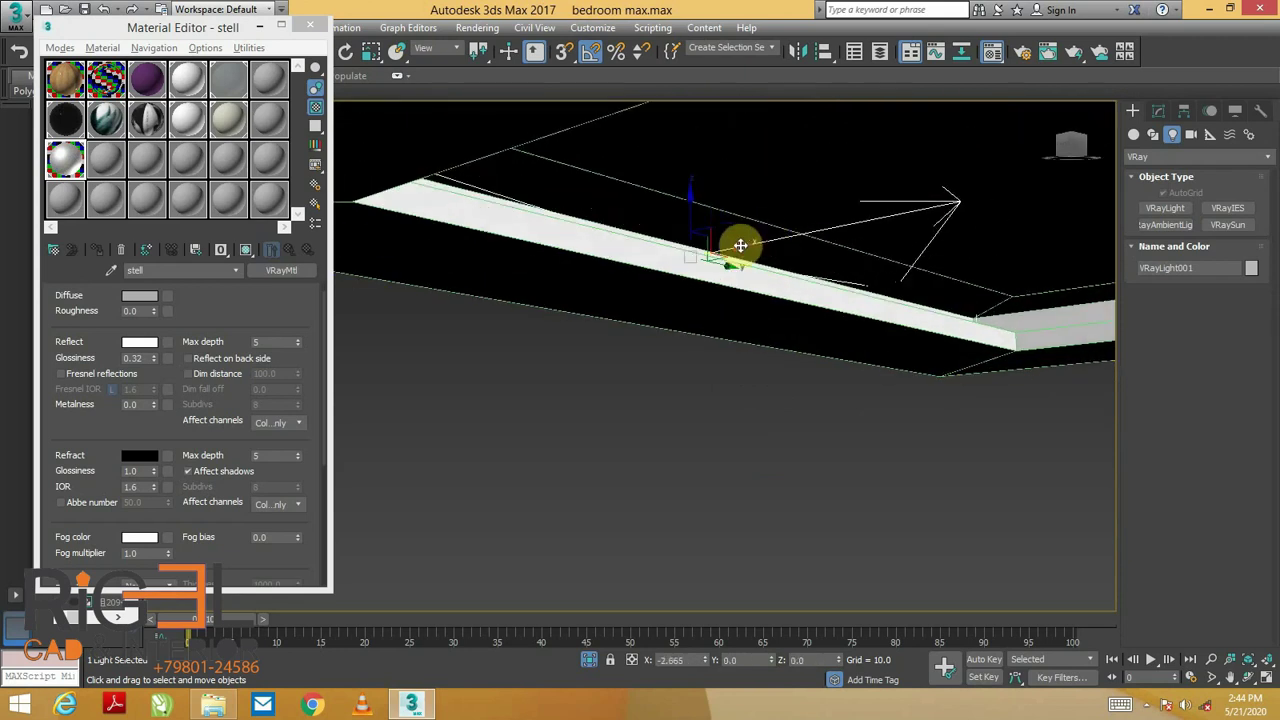
pyautogui.hotkey('alt', 'w')
pyautogui.hotkey('alt', 'w')
pyautogui.press('t')
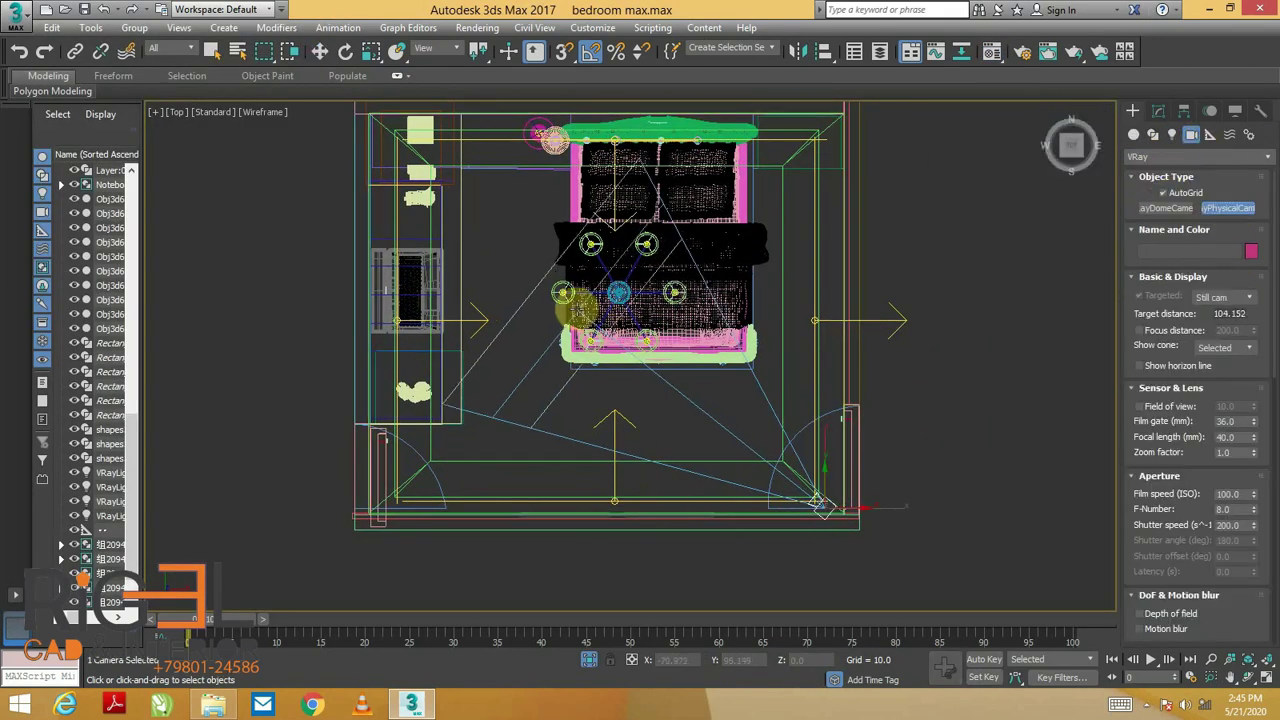
# In VRayCam001, set the render to Catmull-Rom filtering, max subdivs 4 and 800x600 output
pyautogui.press('c')
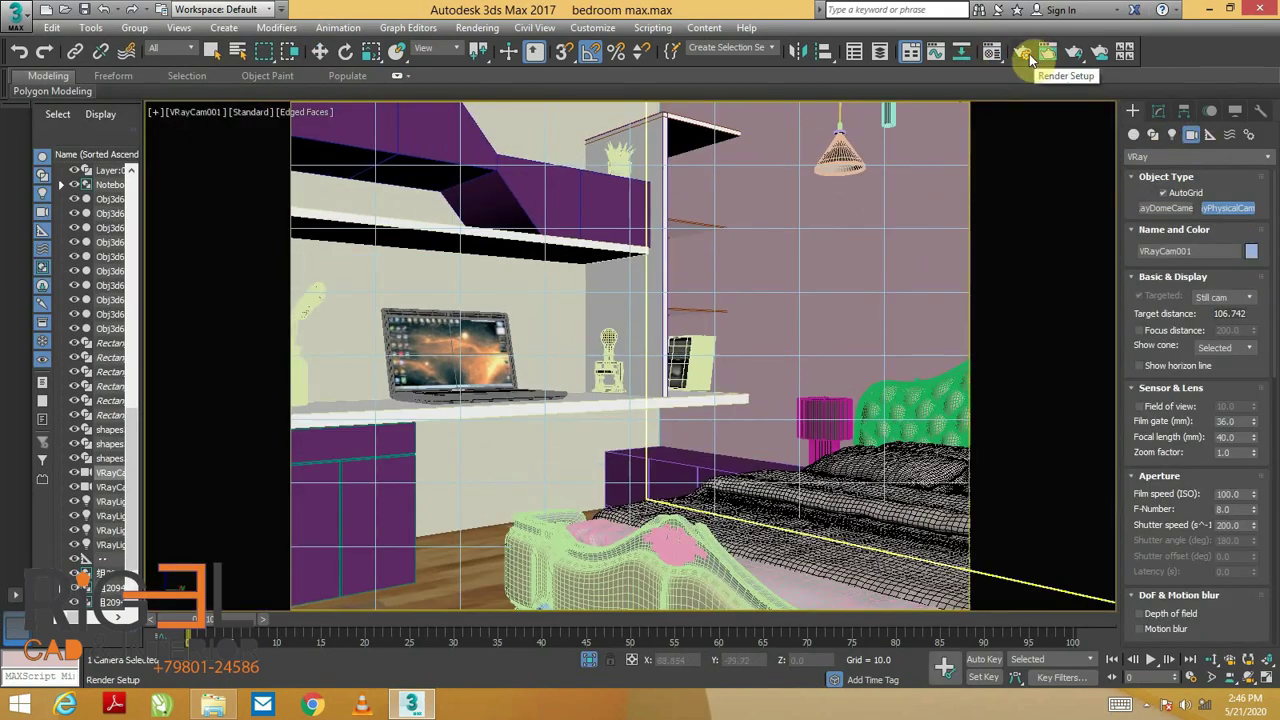
pyautogui.click(1030, 60)
pyautogui.click(640, 141)
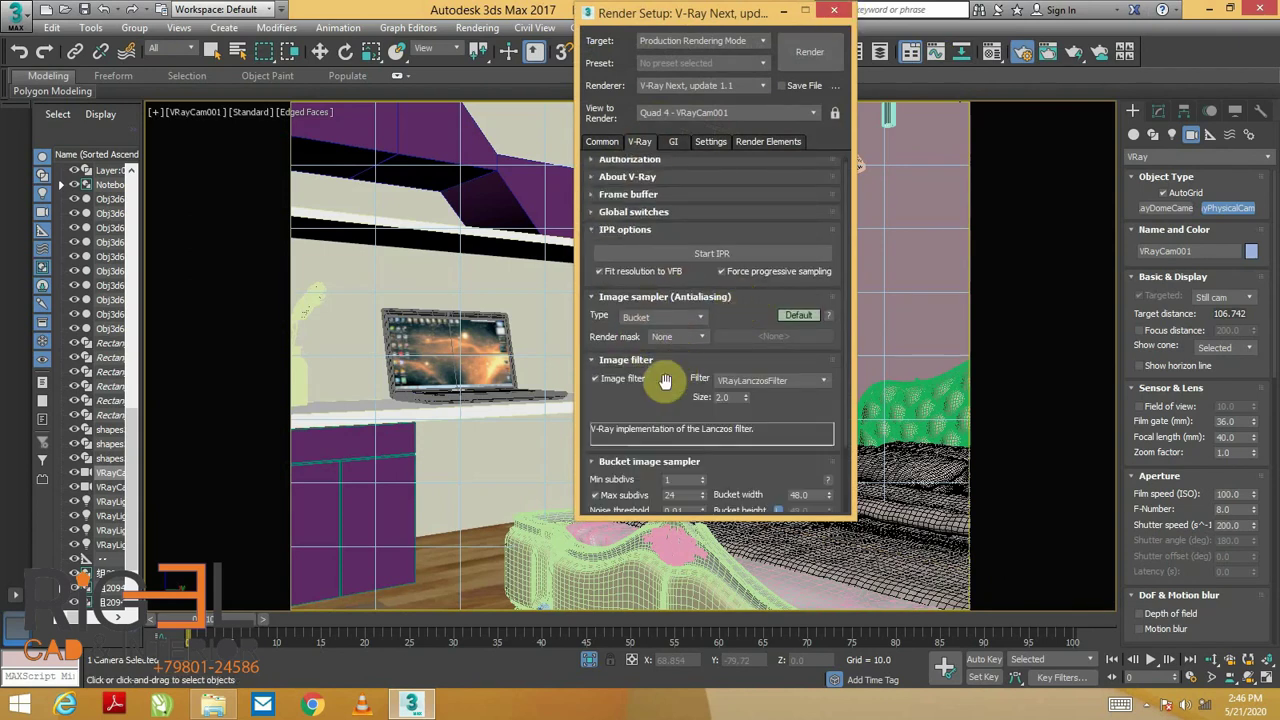
pyautogui.scroll(-3, 673, 405)
pyautogui.click(671, 411)
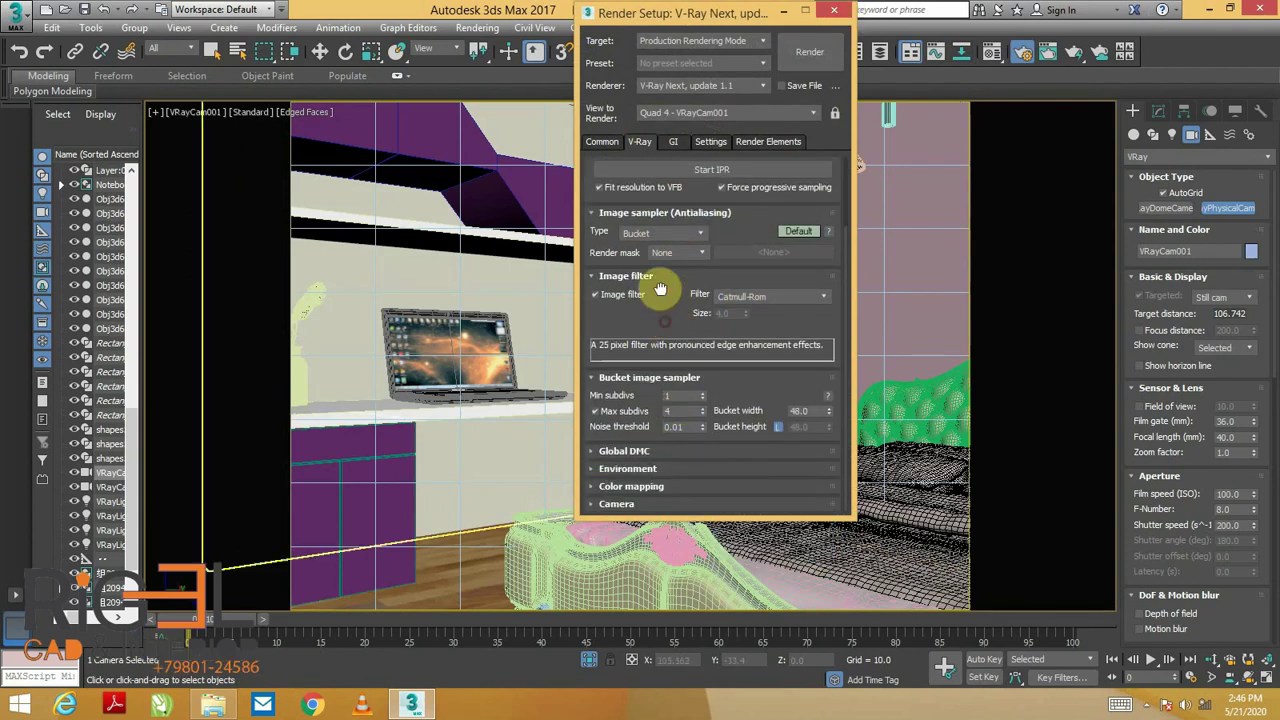
pyautogui.click(675, 141)
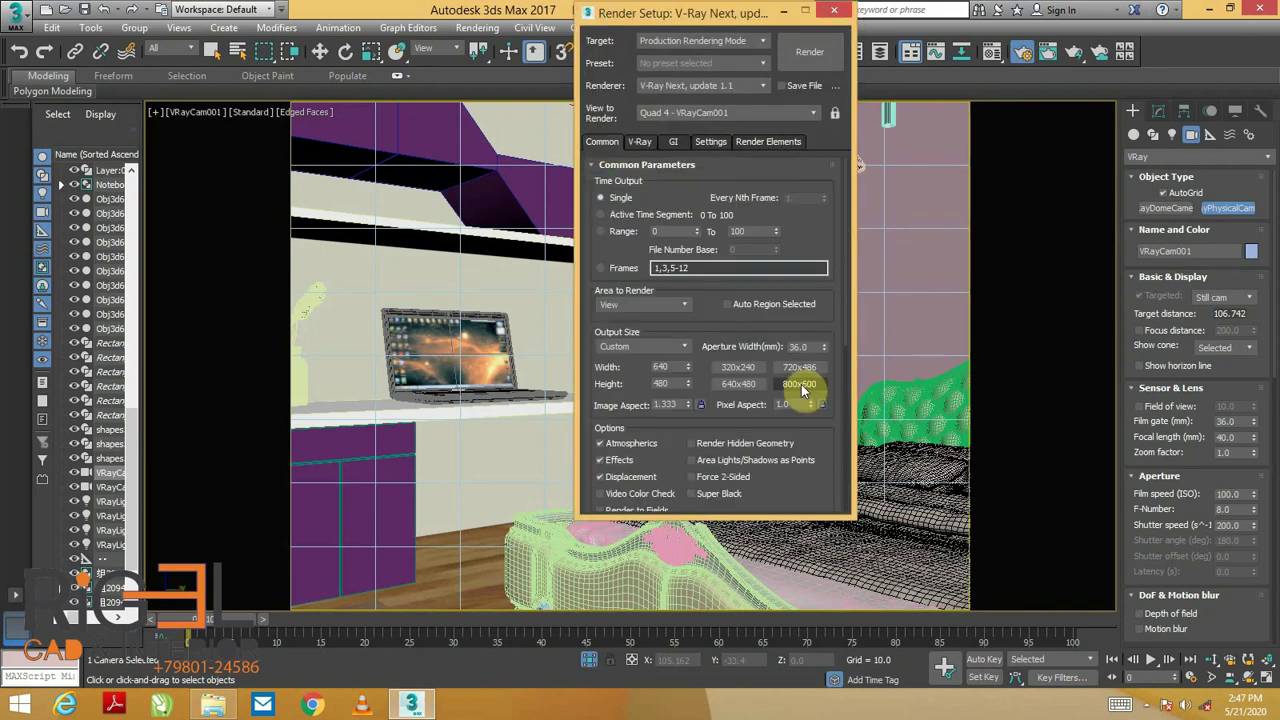
pyautogui.click(800, 384)
pyautogui.click(834, 10)
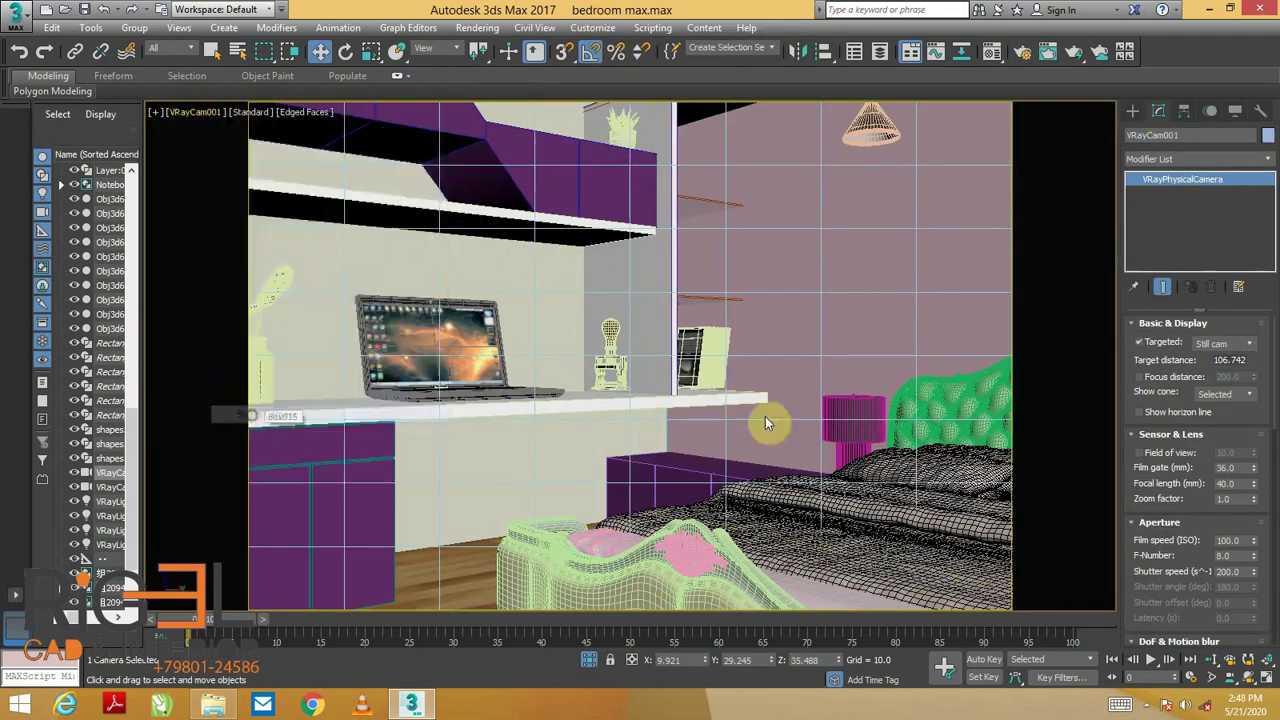
# Widen the camera's film gate to 72.299 mm to frame the whole bedroom
pyautogui.scroll(5, 1143, 574)
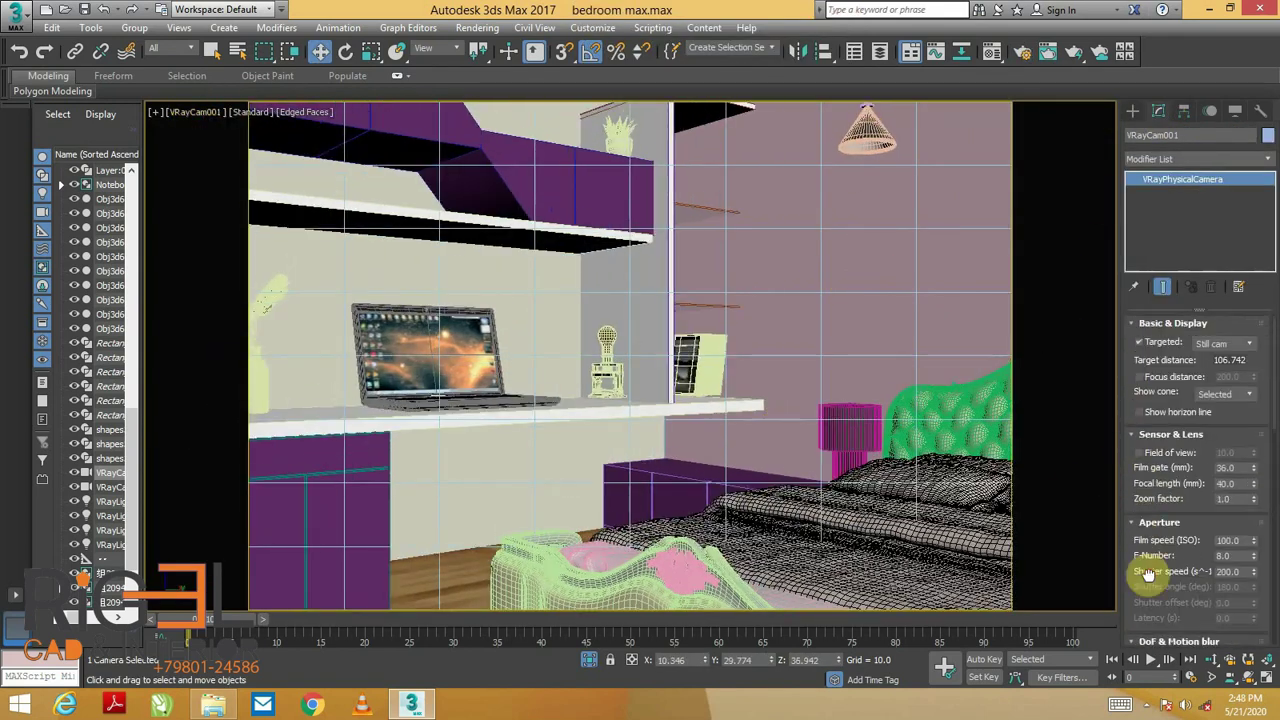
pyautogui.moveTo(1254, 467); pyautogui.dragTo(1255, 443)
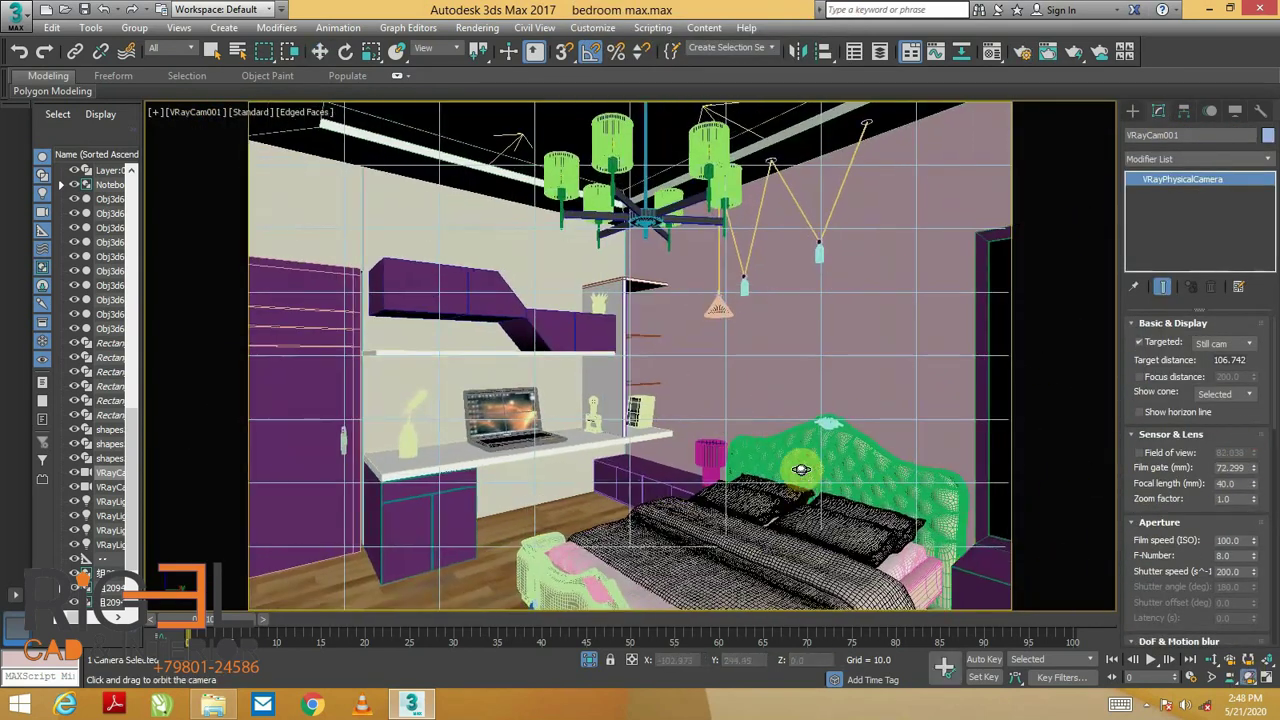
pyautogui.click(1012, 341)
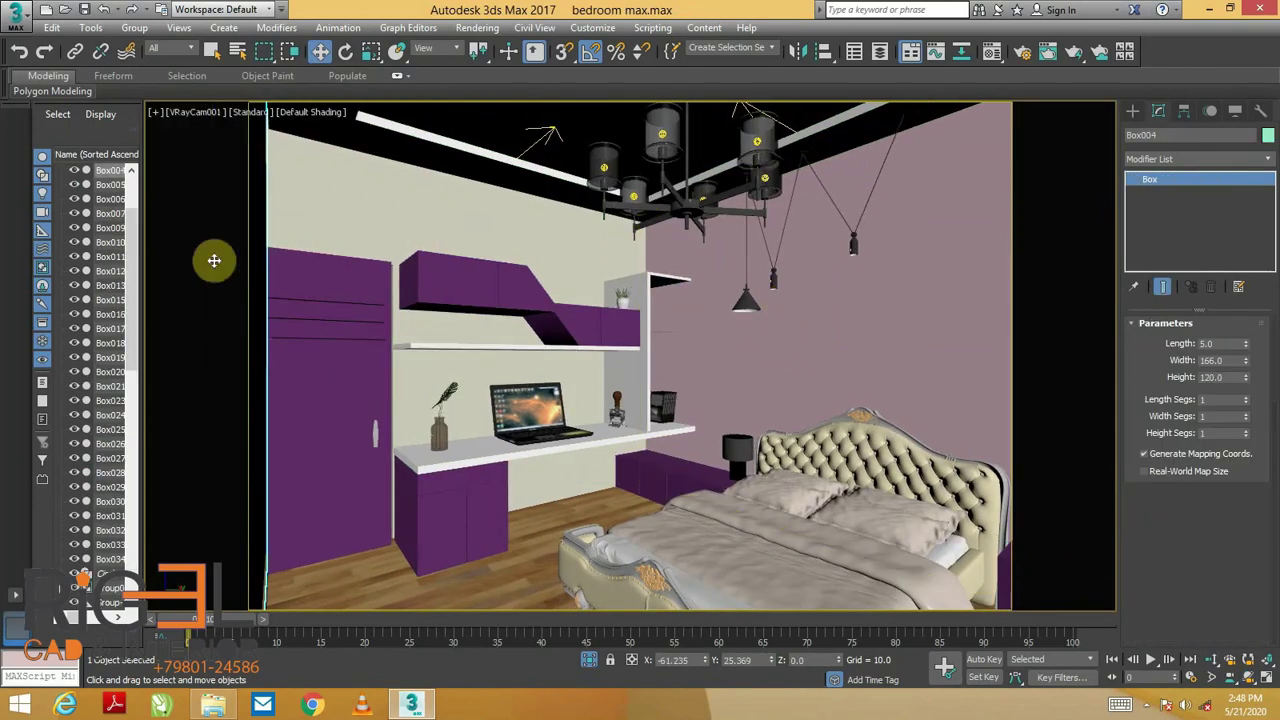
# Instance the downlight fittings and IES lights around the ceiling, then start a V-Ray IPR render
pyautogui.hotkey('shift', 'q')
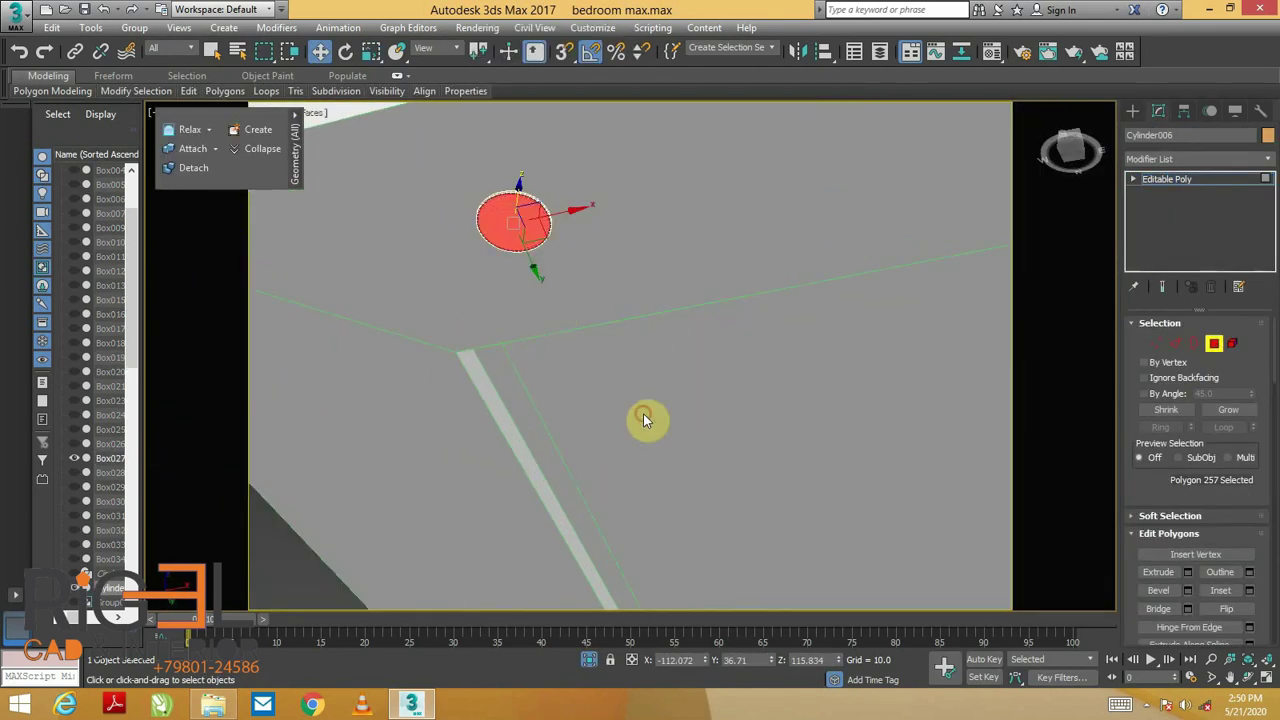
pyautogui.press('m')
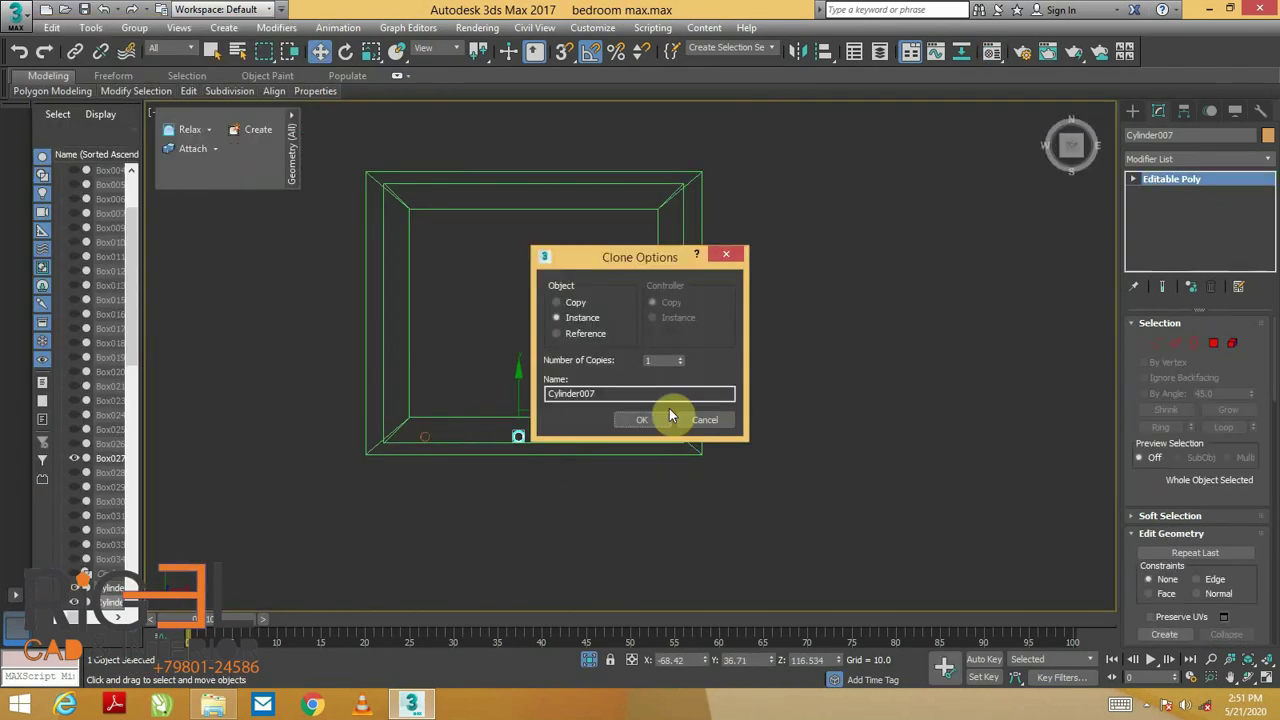
pyautogui.click(666, 417)
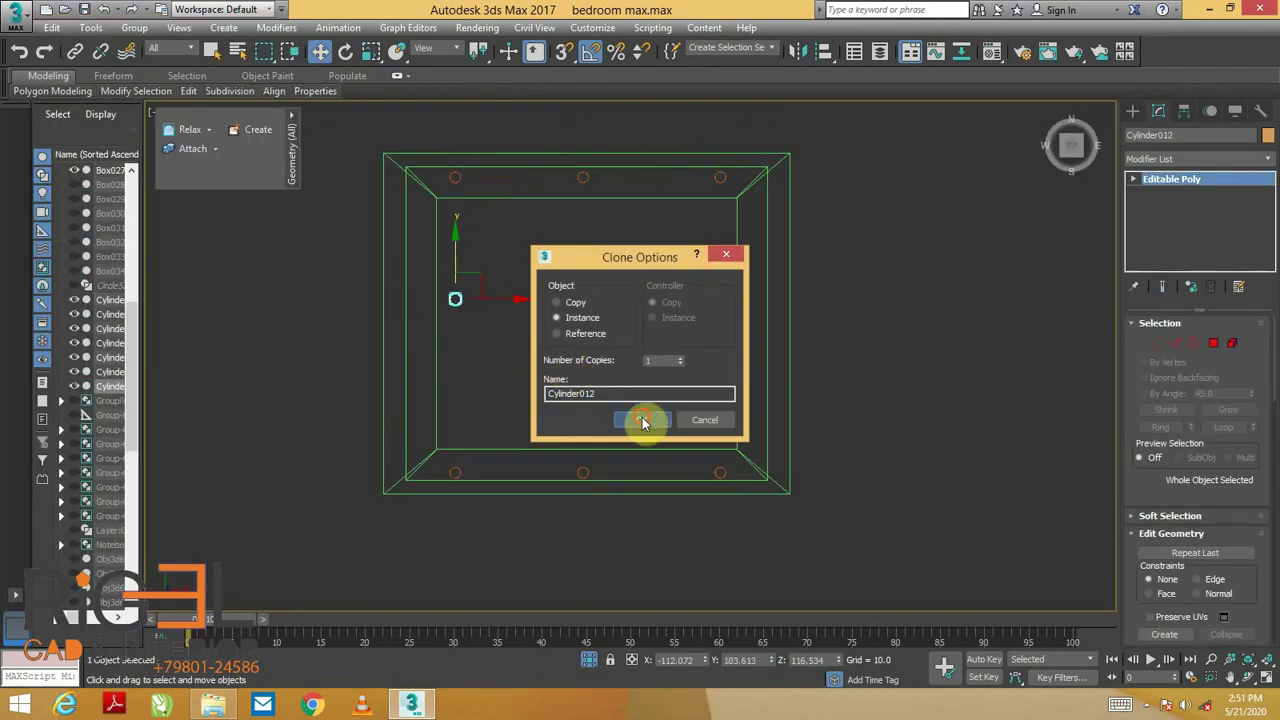
pyautogui.click(643, 420)
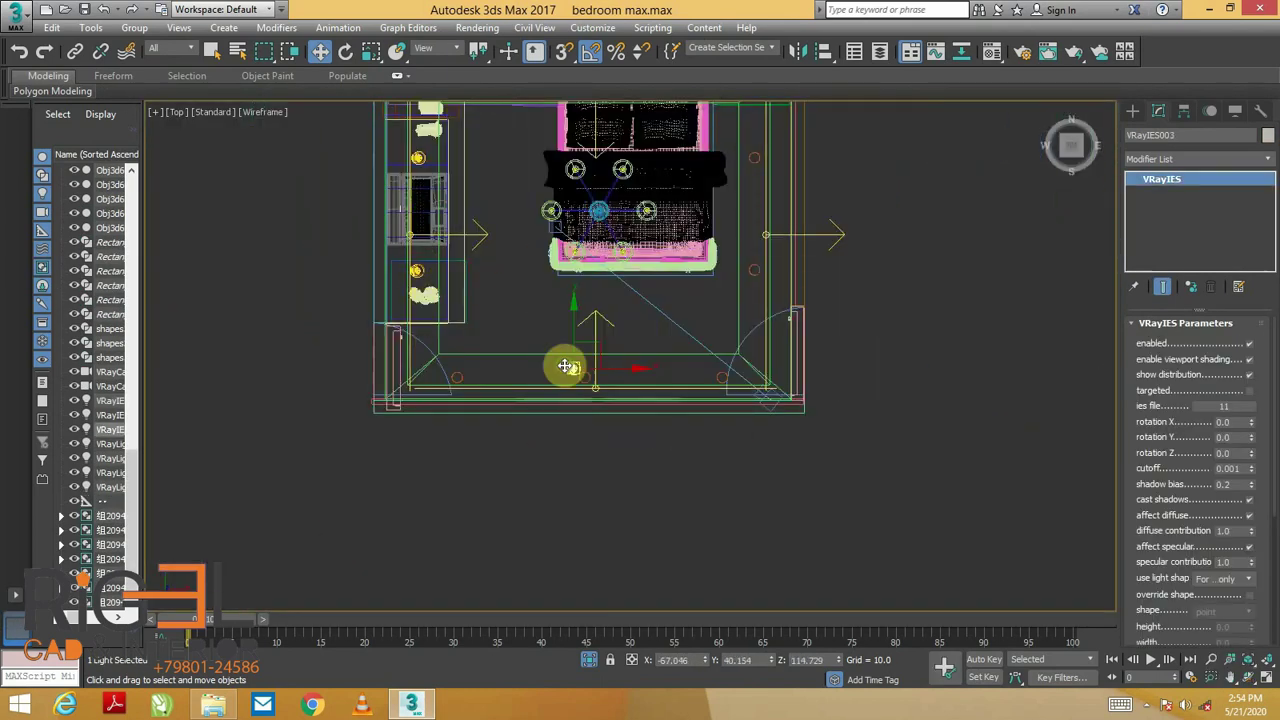
pyautogui.keyDown('shift'); pyautogui.moveTo(565, 366); pyautogui.dragTo(883, 428); pyautogui.keyUp('shift')
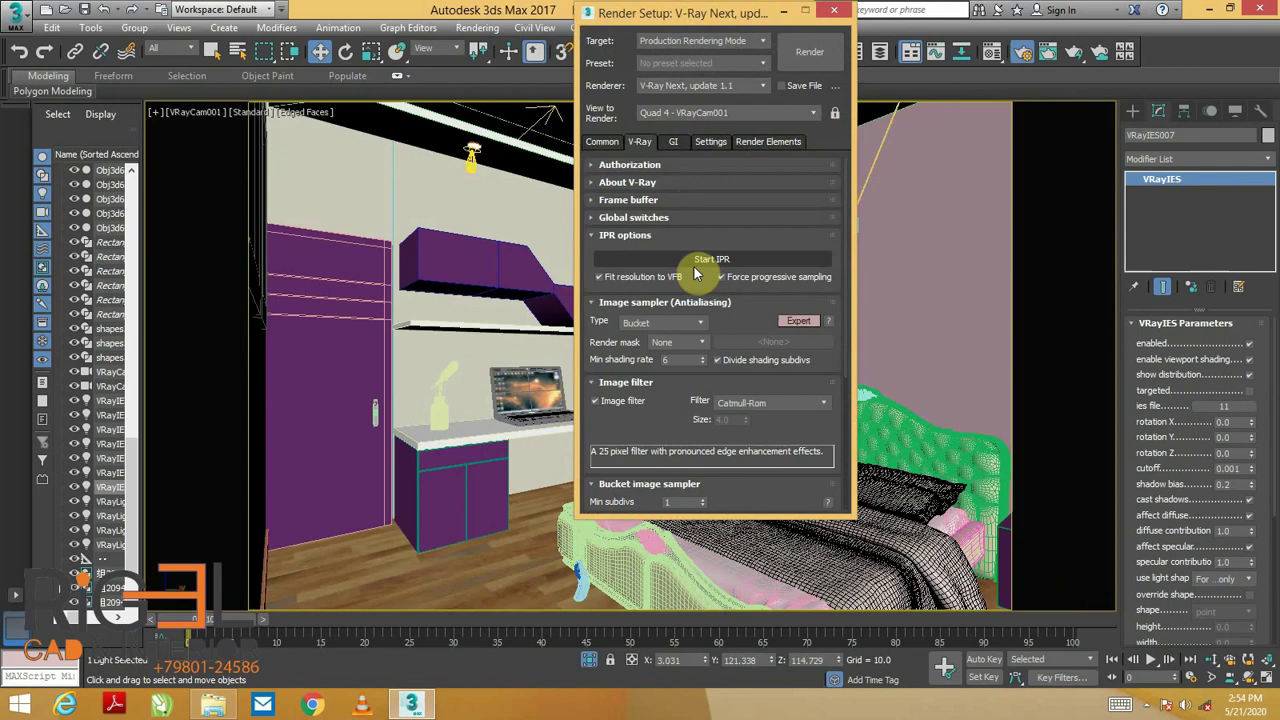
pyautogui.click(697, 273)
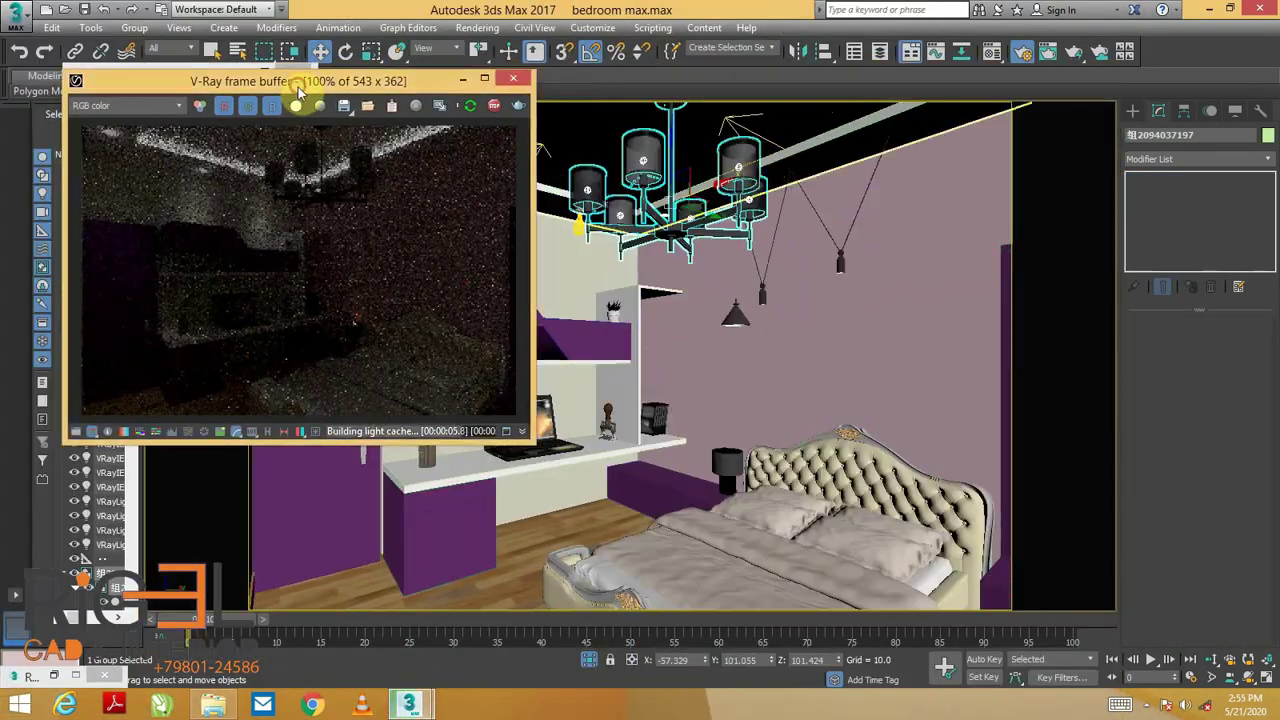
# Check the settings of the chandelier light, an IES light and the right-wall strip light
pyautogui.moveTo(298, 92); pyautogui.dragTo(298, 125)
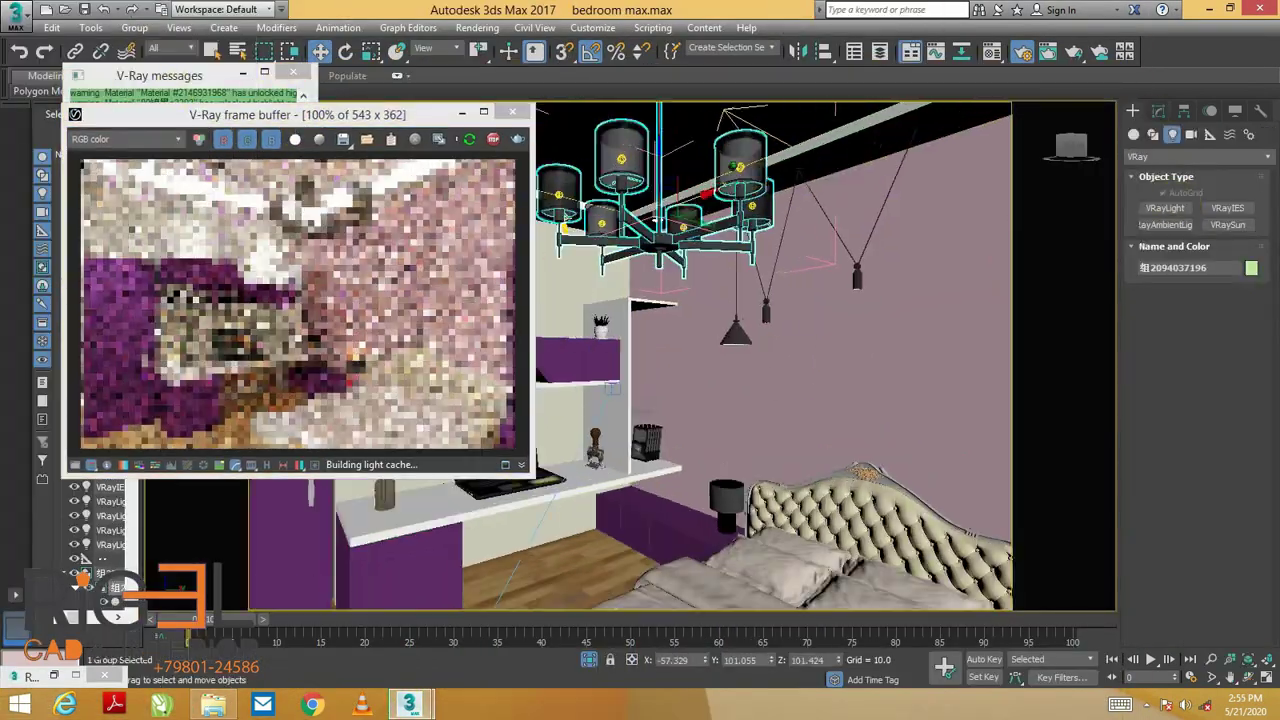
pyautogui.scroll(5, 656, 378)
pyautogui.keyDown('alt'); pyautogui.moveTo(656, 300); pyautogui.dragTo(656, 378, button='middle'); pyautogui.keyUp('alt')
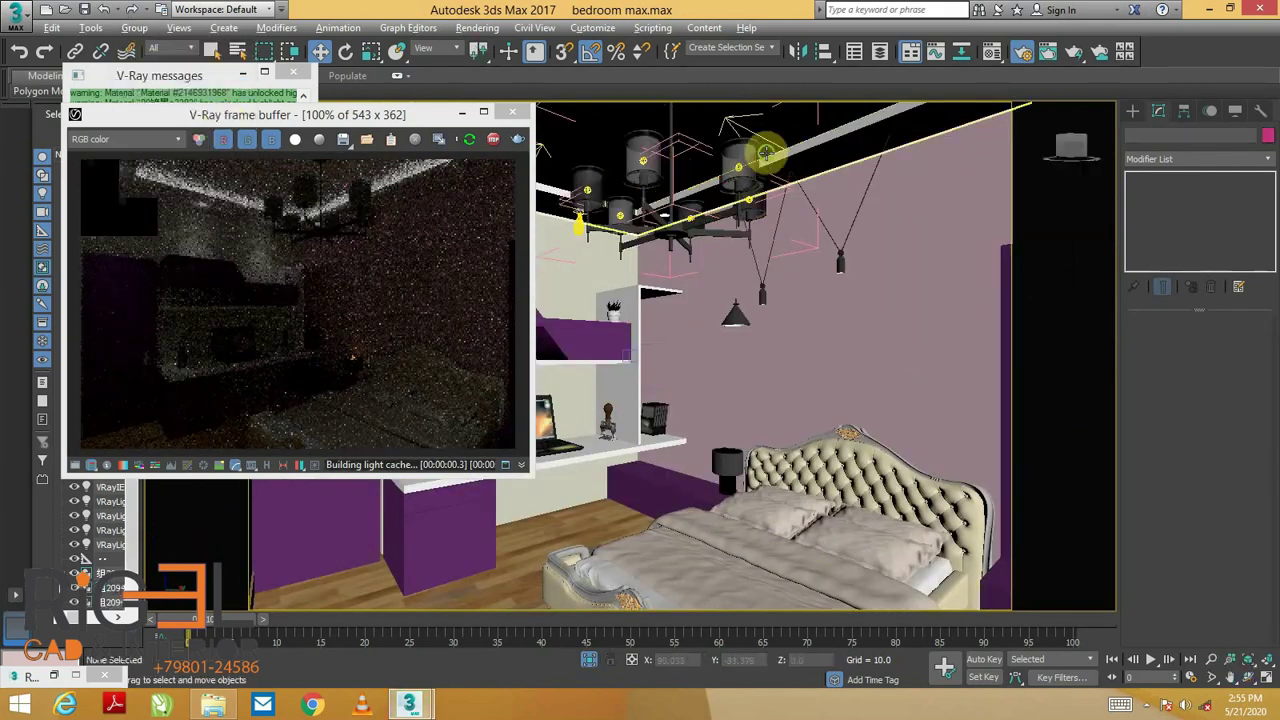
pyautogui.click(765, 152)
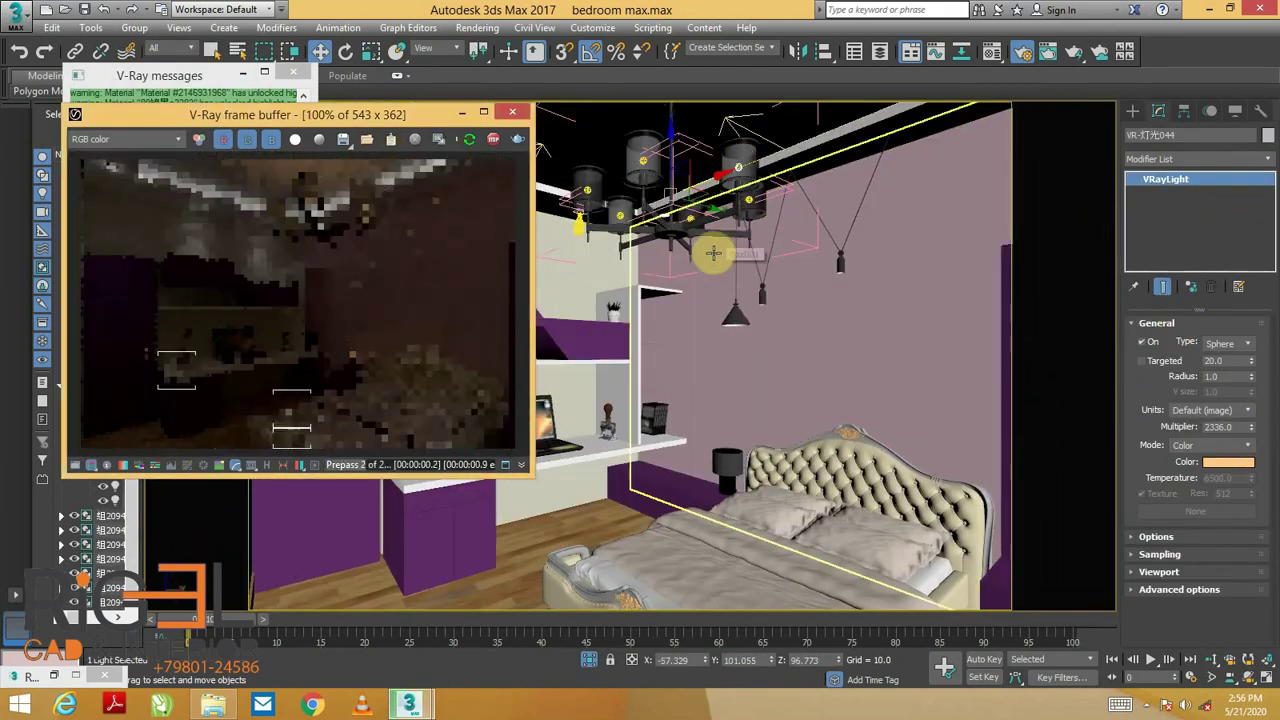
pyautogui.click(633, 291)
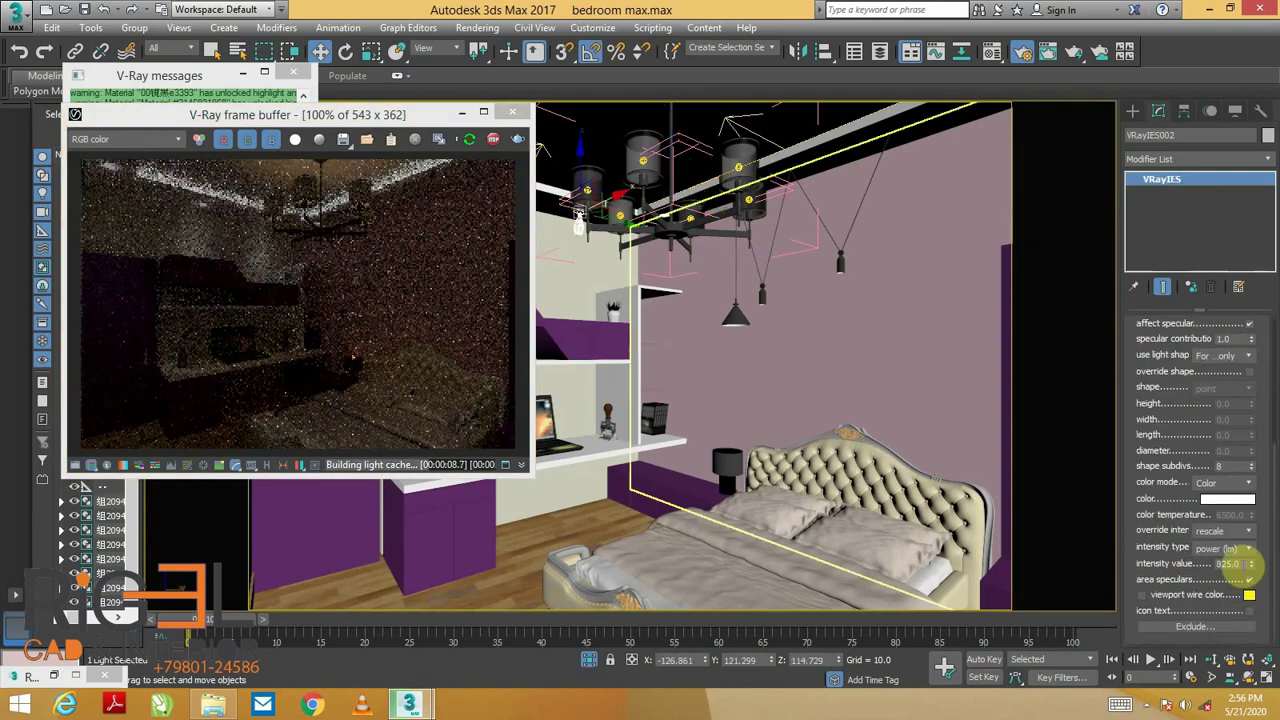
pyautogui.click(1051, 315)
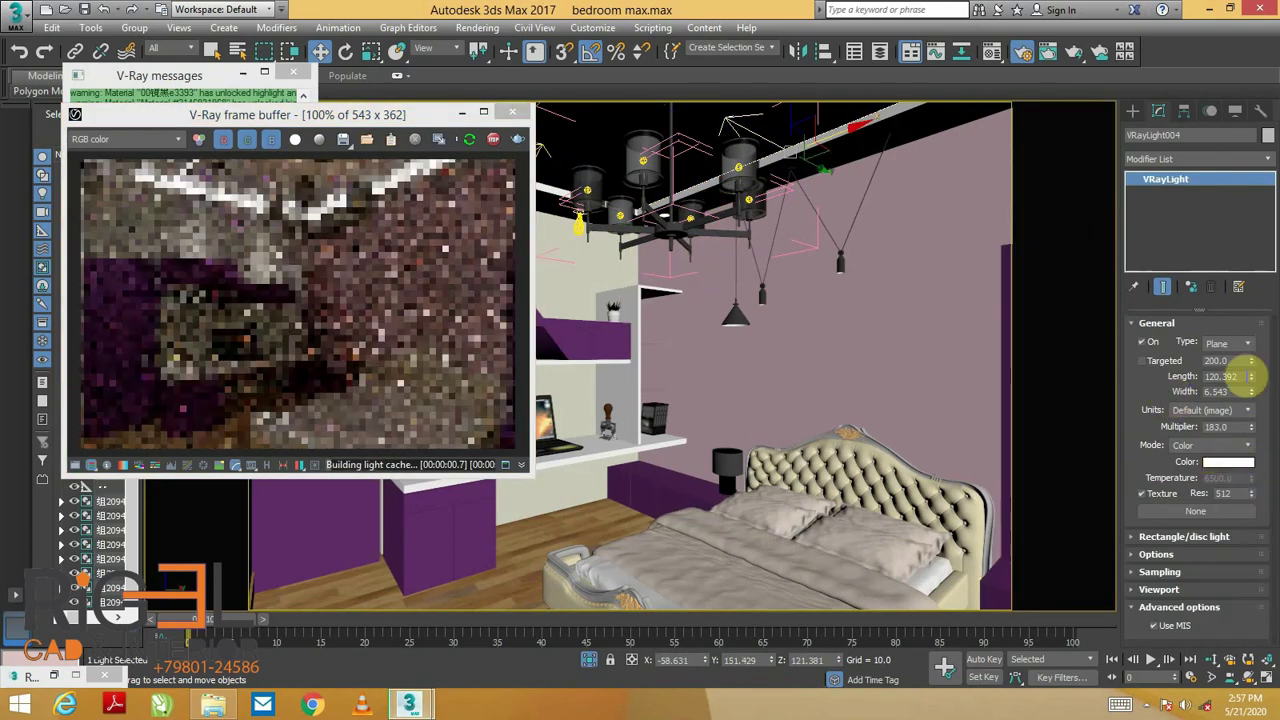
# Render the camera view at 1200x800, restarting once, and wait for it to finish
pyautogui.hotkey('shift', 'q')
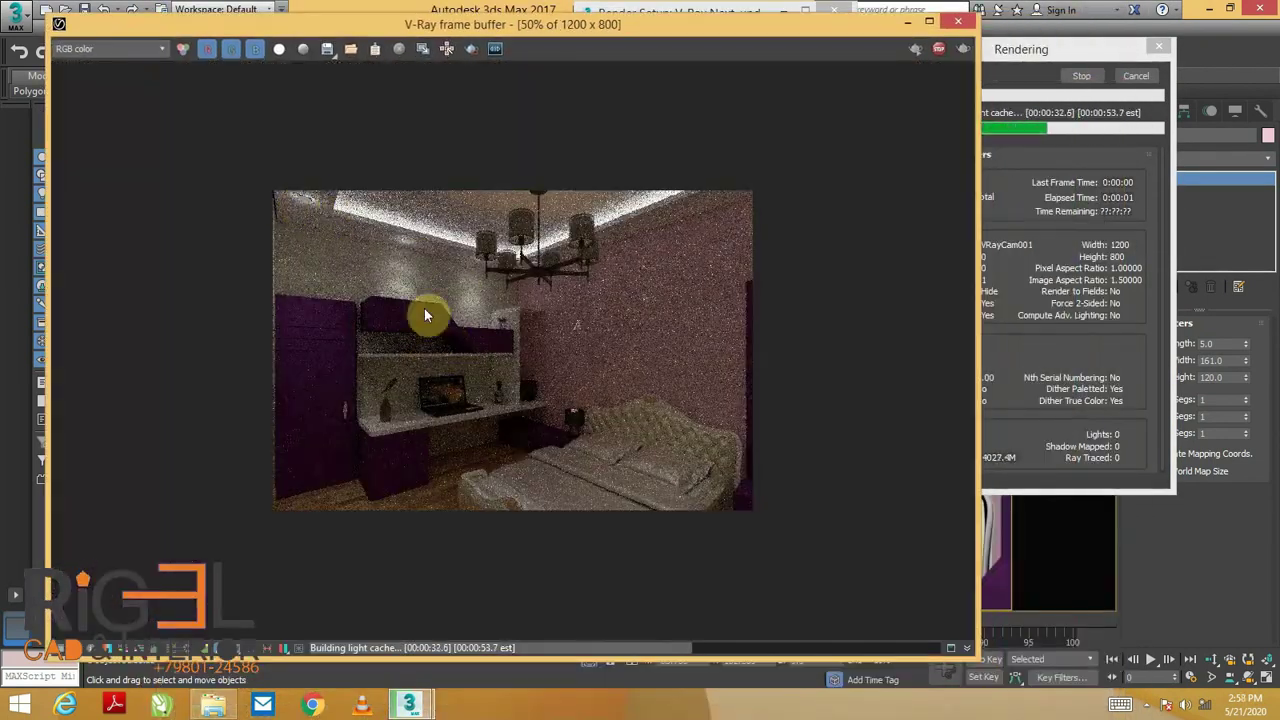
pyautogui.click(958, 21)
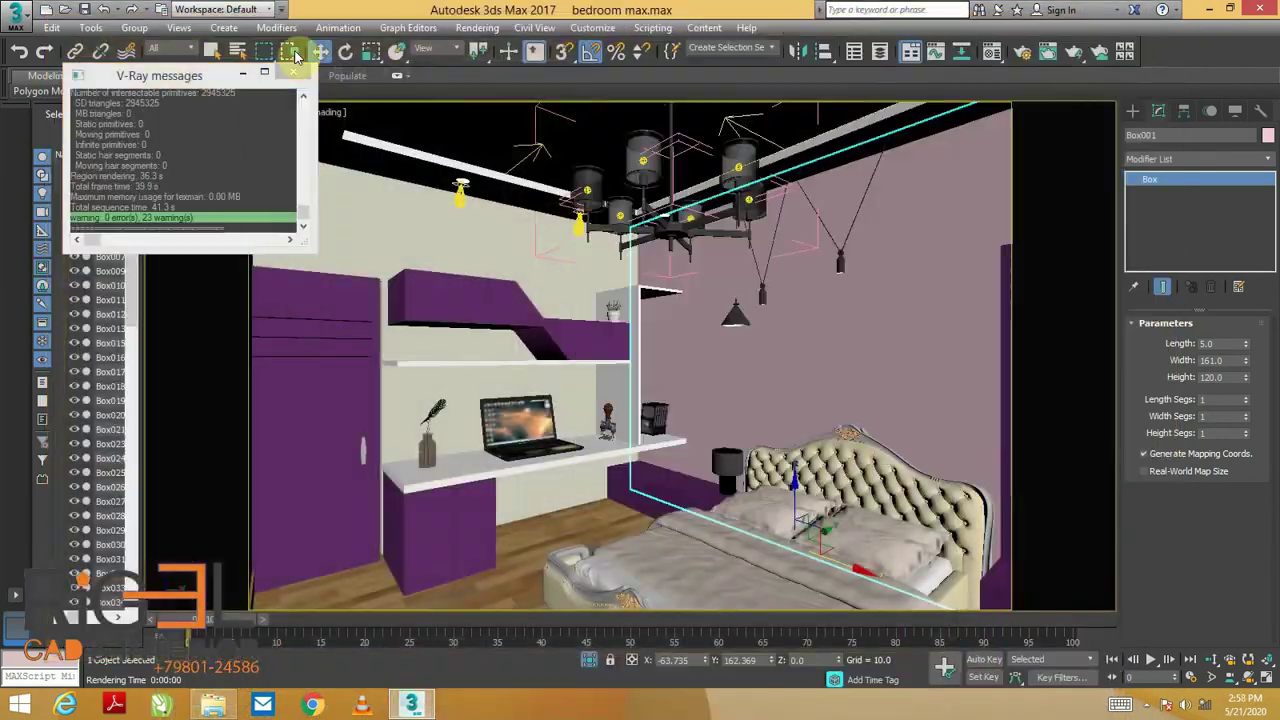
pyautogui.hotkey('shift', 'q')
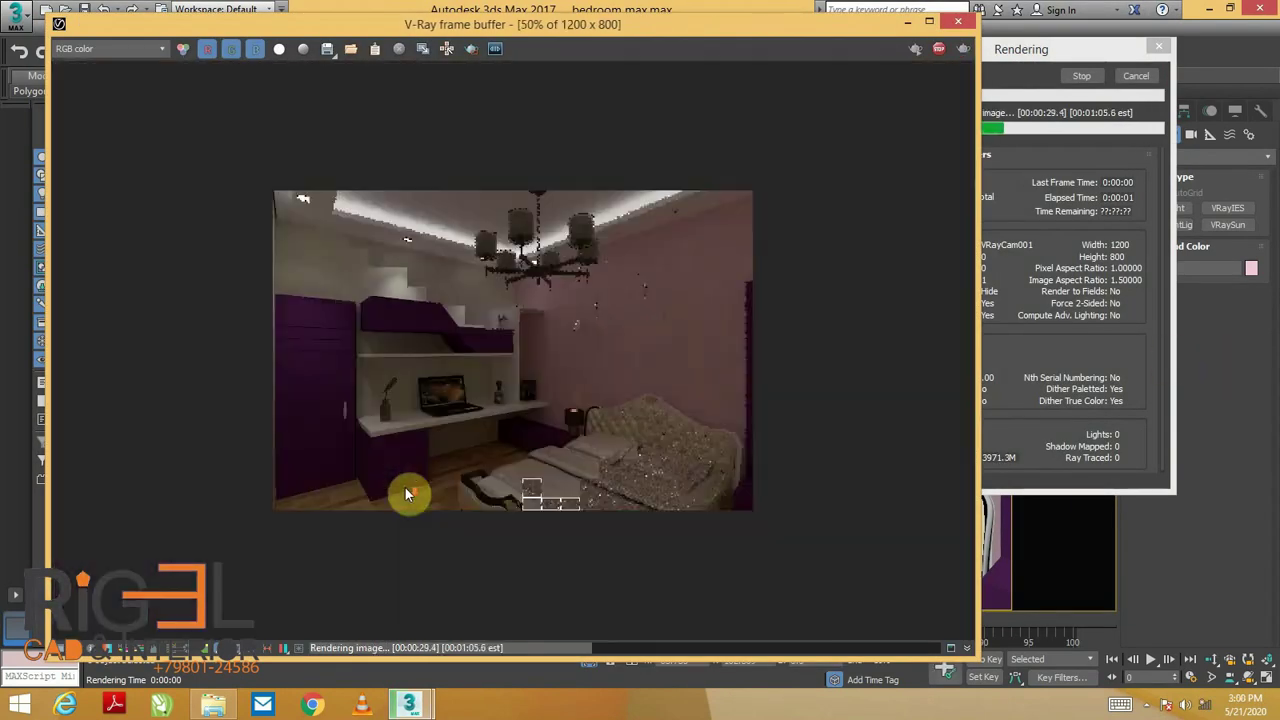
pyautogui.scroll(1, 563, 570)
pyautogui.scroll(-1, 516, 374)
pyautogui.scroll(-2, 759, 444)
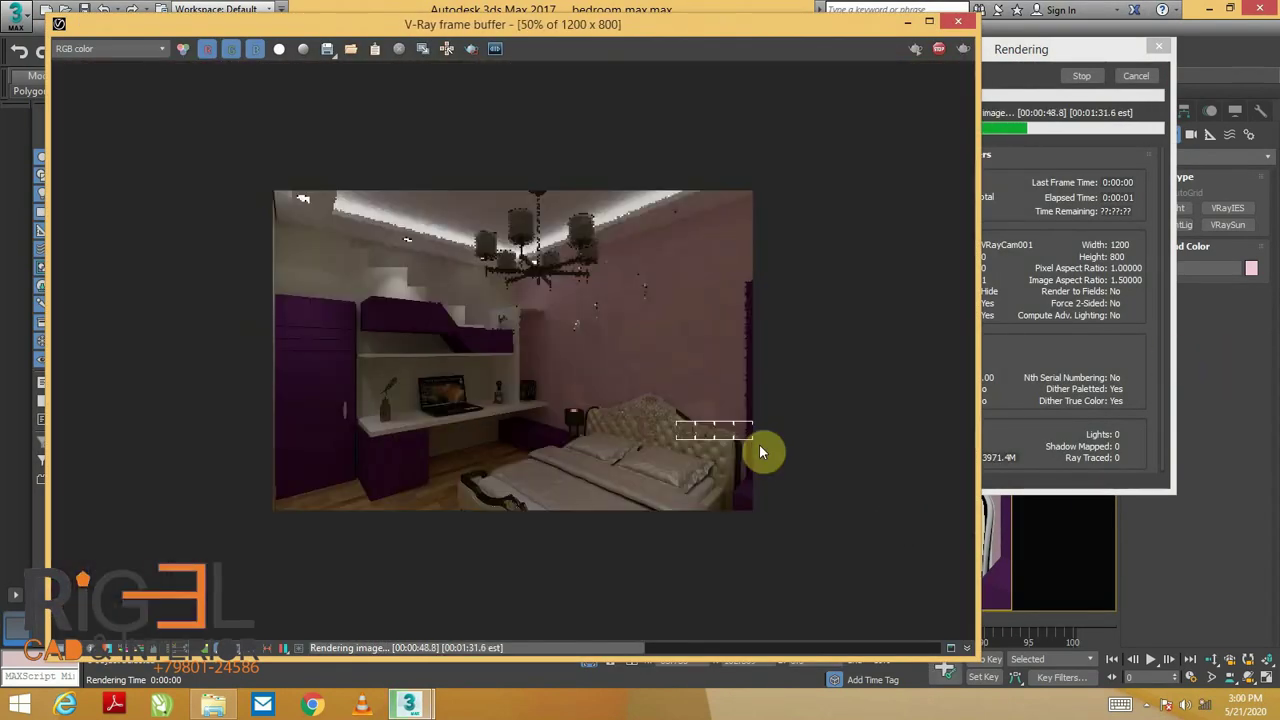
pyautogui.scroll(3, 725, 403)
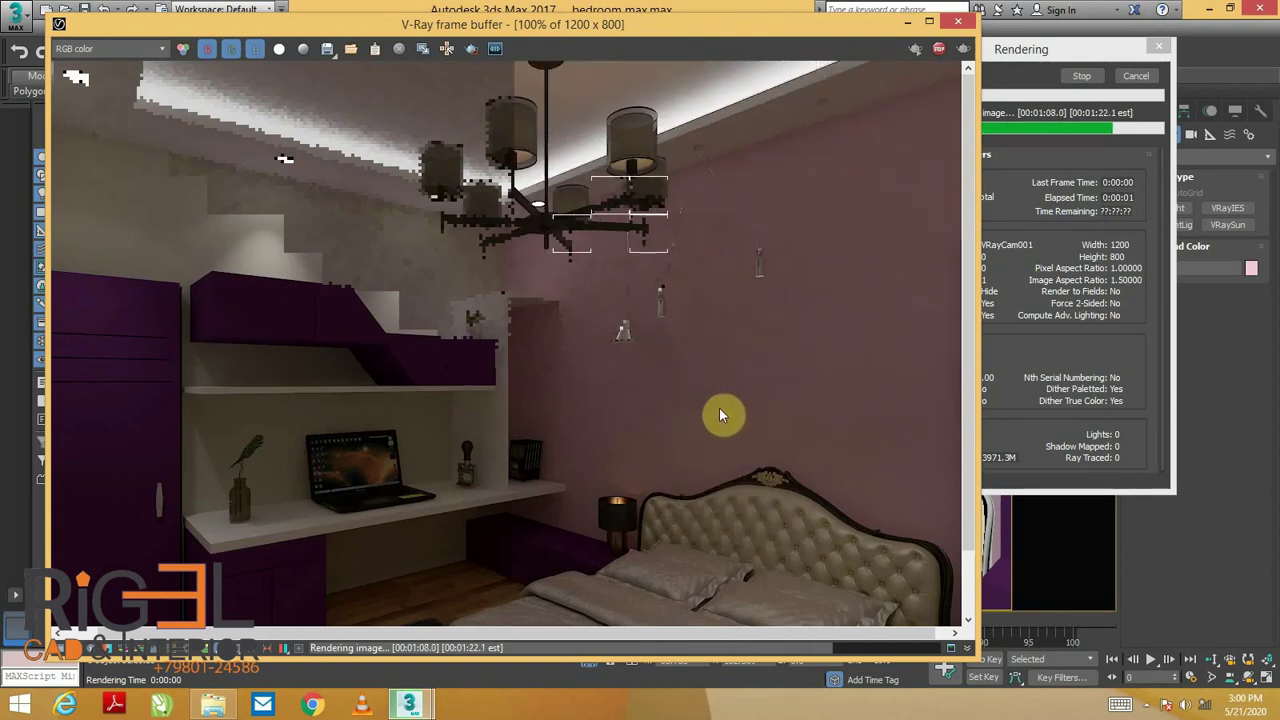
pyautogui.scroll(-1, 367, 370)
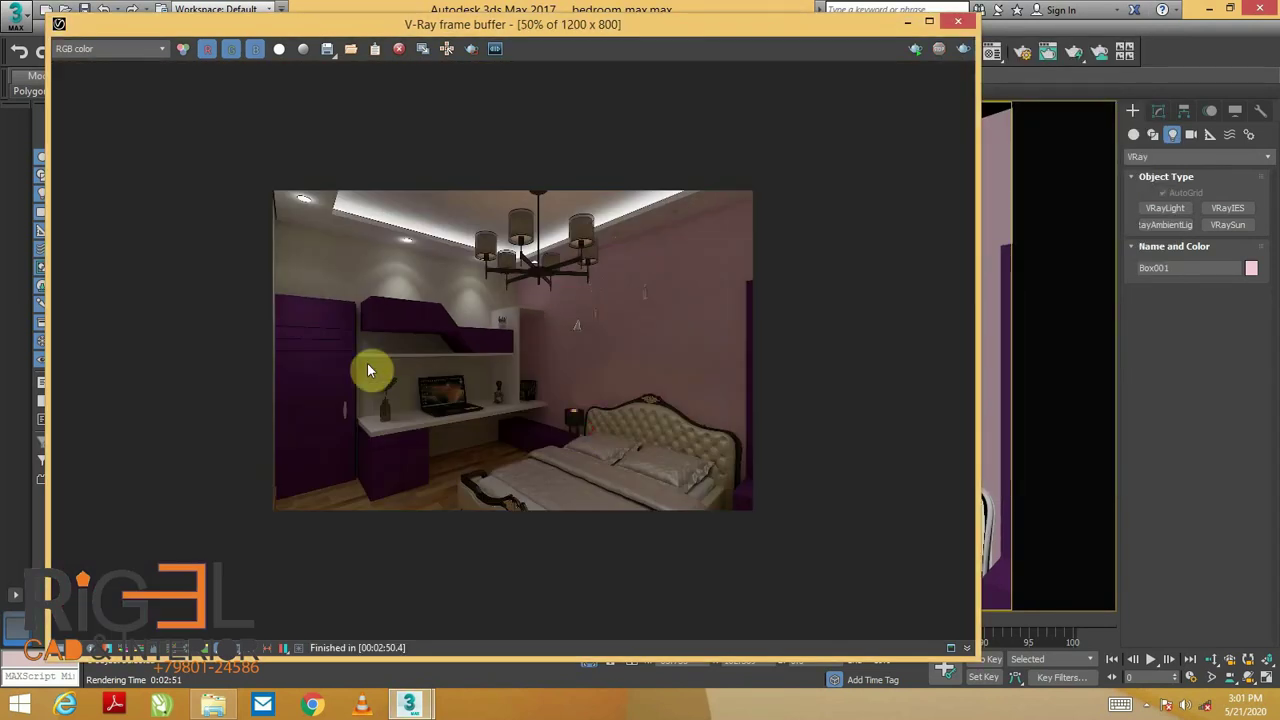
pyautogui.scroll(1, 340, 220)
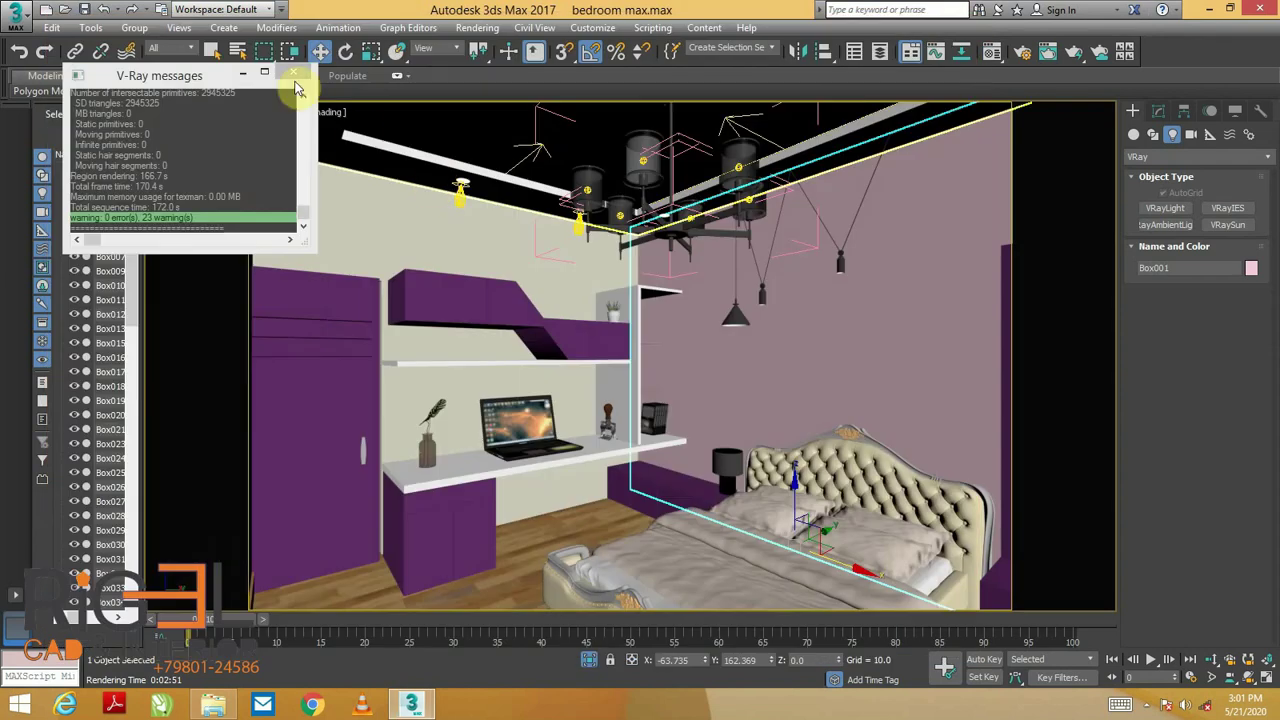
# Close the render messages and copy the set of books upward
pyautogui.click(1195, 157)
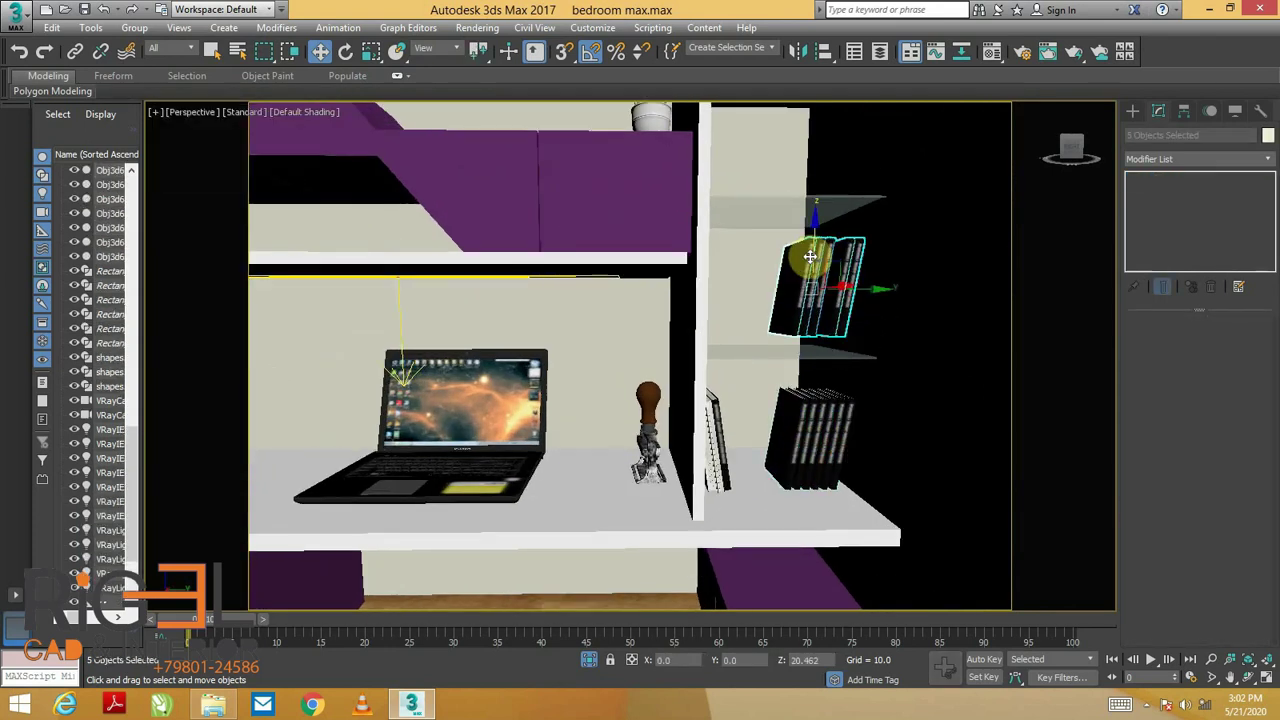
pyautogui.keyDown('shift'); pyautogui.moveTo(848, 280); pyautogui.dragTo(848, 150); pyautogui.keyUp('shift')
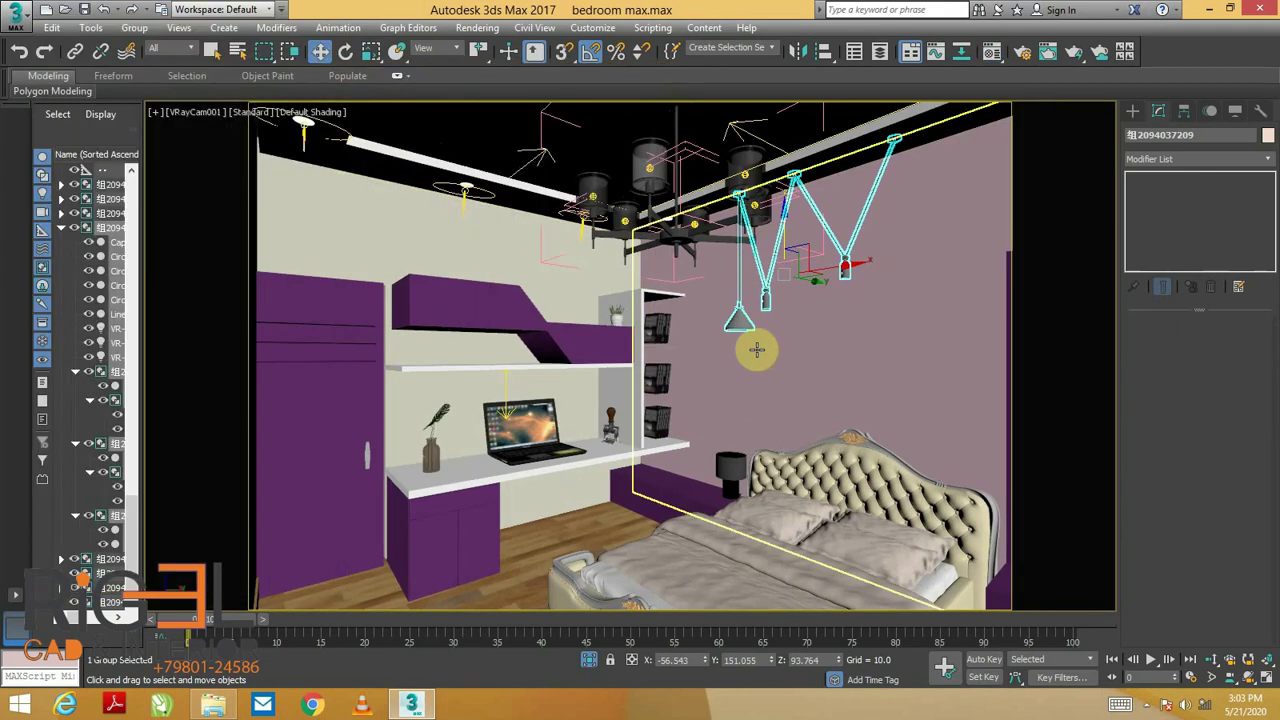
pyautogui.scroll(5, 757, 351)
pyautogui.click(134, 27)
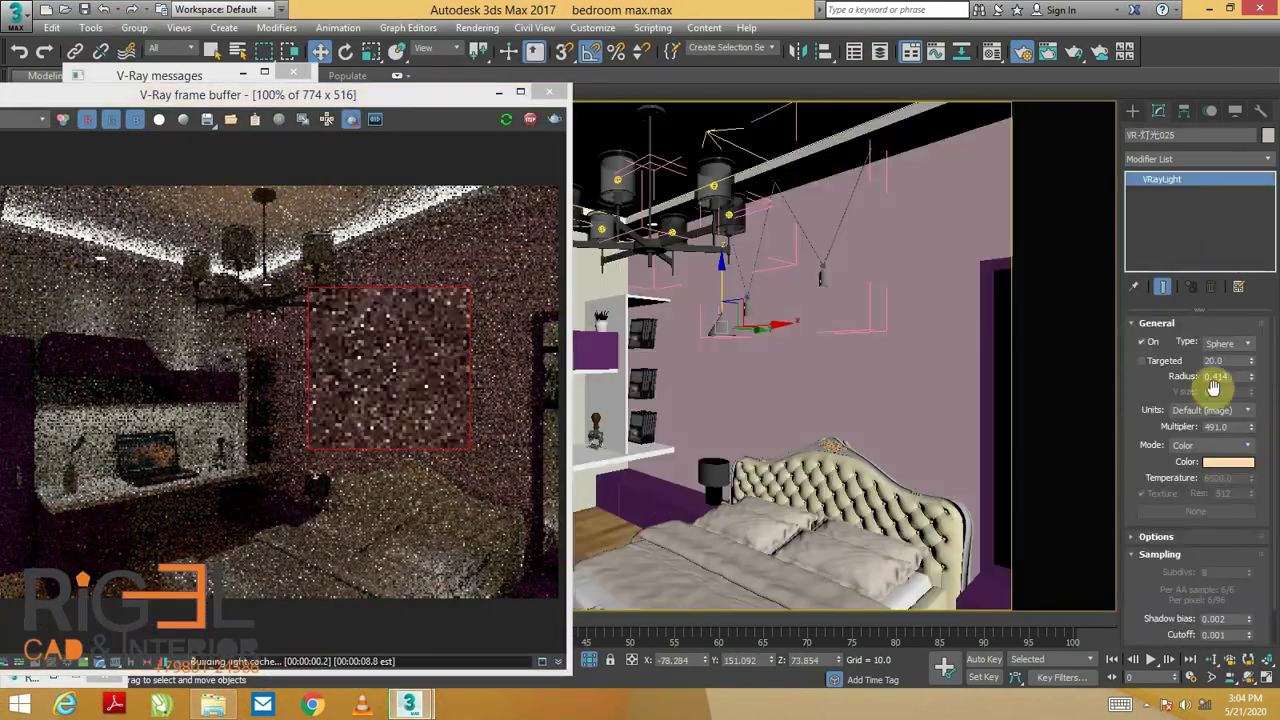
# Retune the VRayLight multipliers and render a 1200×800 test of the camera view
pyautogui.scroll(3, 366, 429)
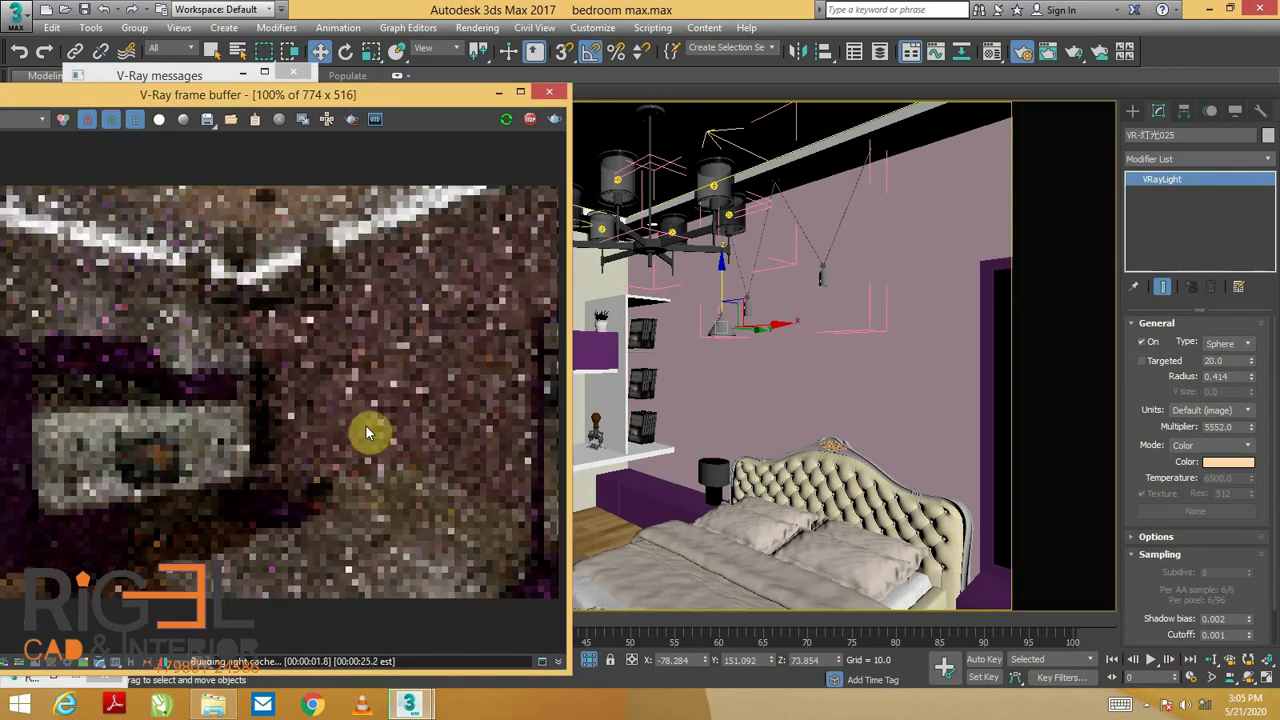
pyautogui.scroll(-3, 408, 417)
pyautogui.scroll(3, 407, 458)
pyautogui.scroll(-2, 407, 455)
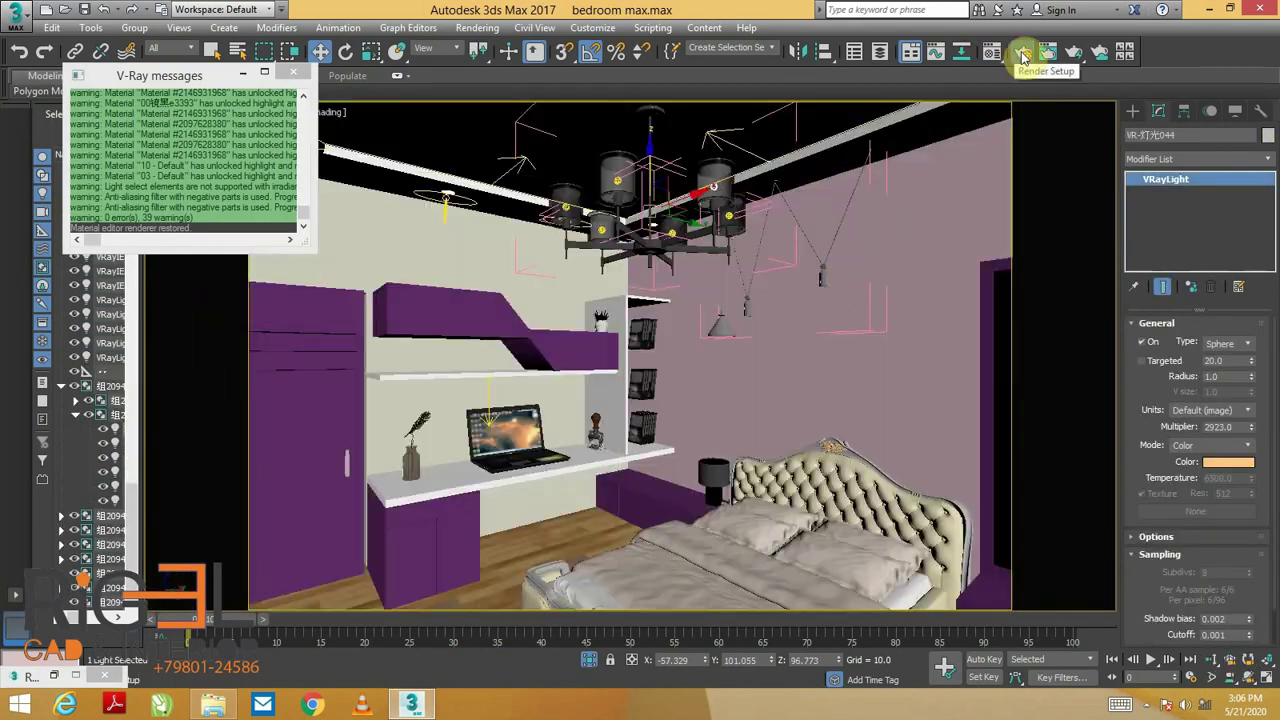
pyautogui.click(1022, 54)
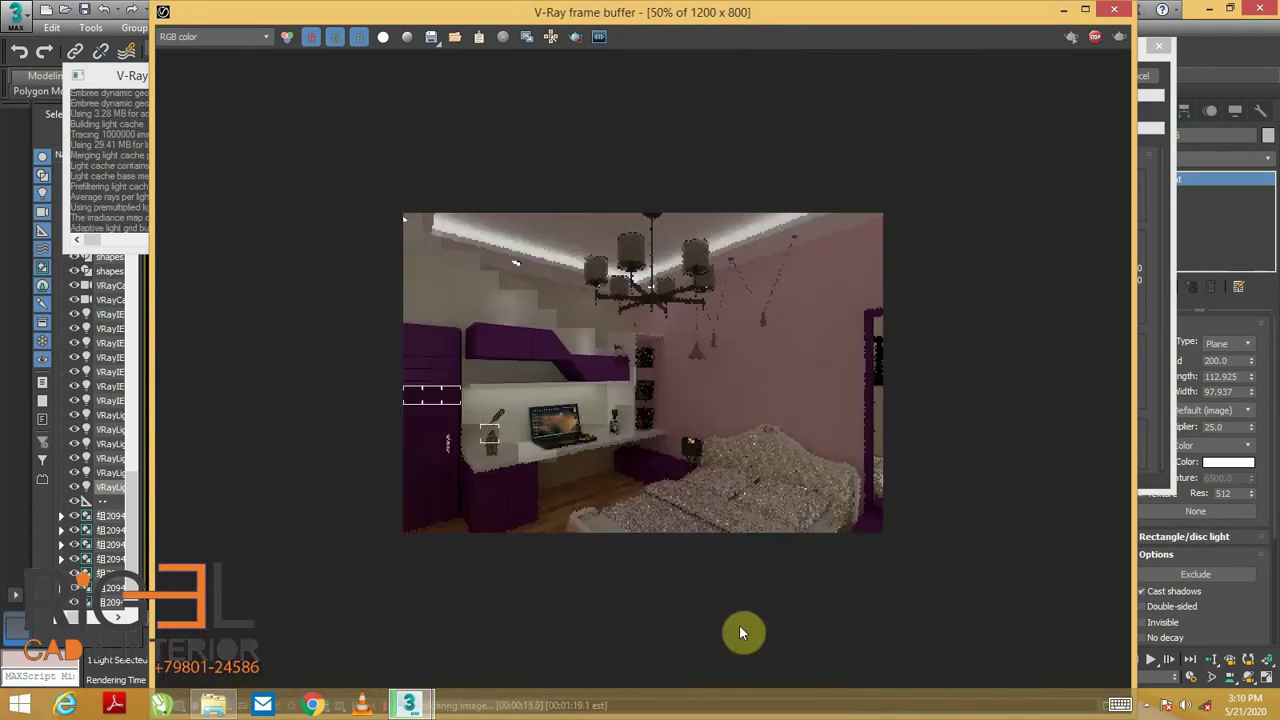
pyautogui.scroll(3, 683, 543)
pyautogui.scroll(-1, 619, 540)
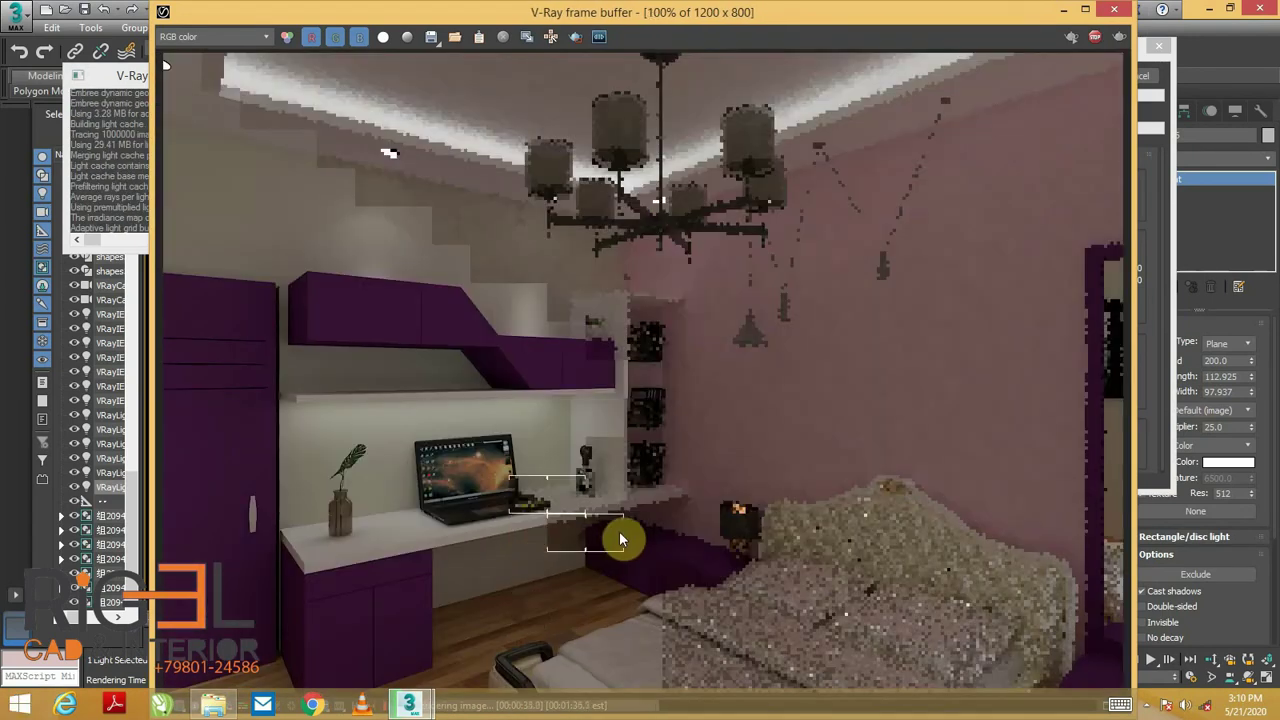
pyautogui.scroll(2, 619, 540)
pyautogui.scroll(-2, 709, 503)
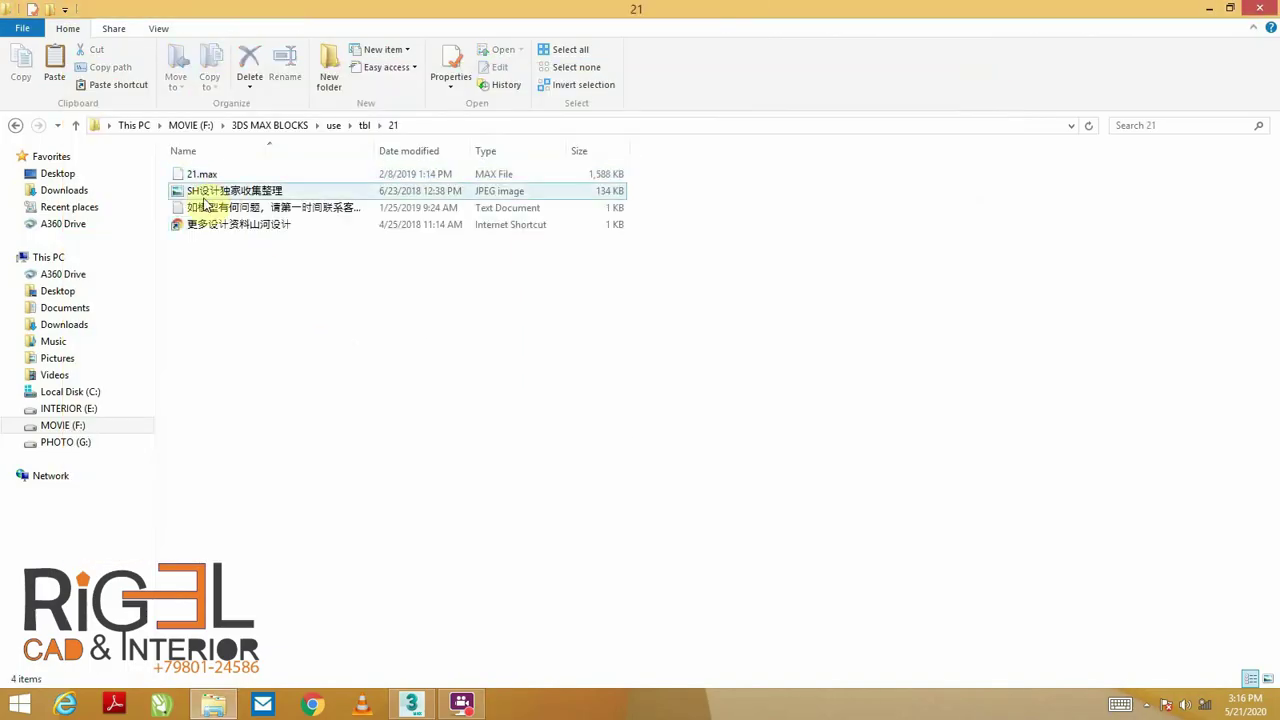
# Switch from File Explorer back to the 3ds Max bedroom scene viewed through VRayCam002
pyautogui.click(463, 703)
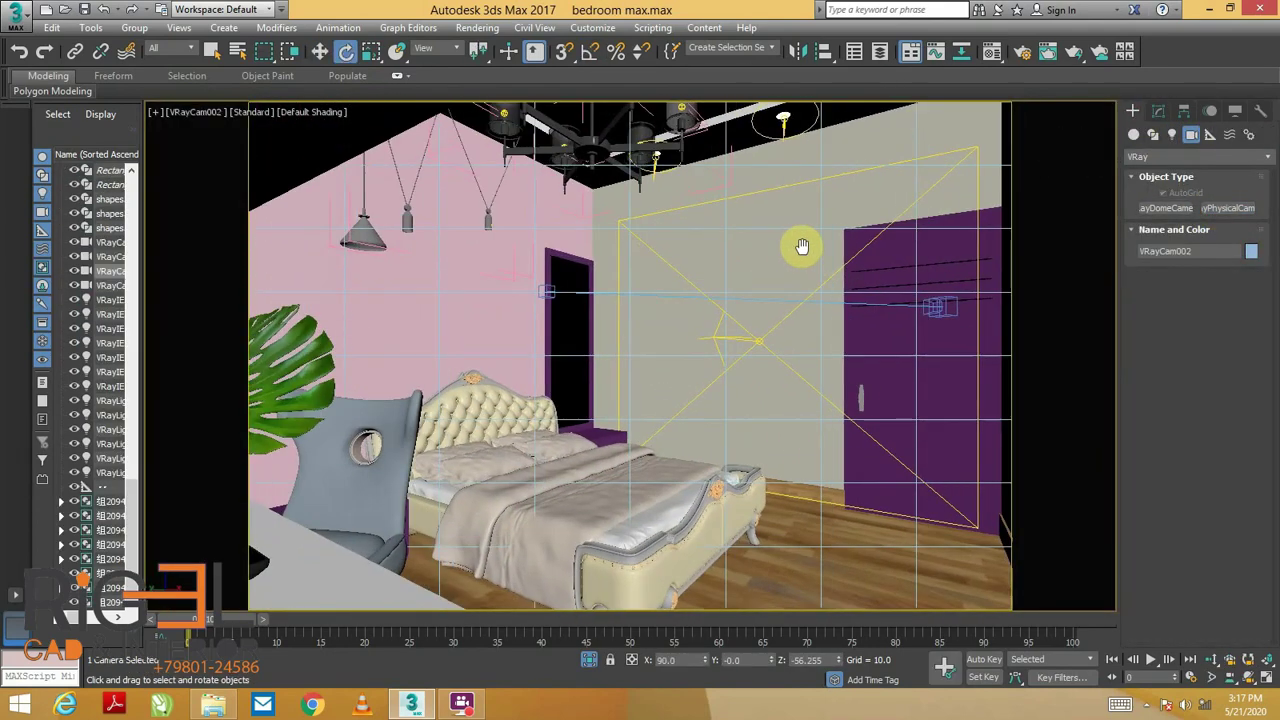
# Orbit VRayCam002 to re-aim it at the bed and door, and render it twice
pyautogui.moveTo(777, 341)
pyautogui.keyDown('alt'); pyautogui.mouseDown(button='middle')
pyautogui.moveTo(657, 374)
pyautogui.moveTo(720, 343)
pyautogui.moveTo(997, 520)
pyautogui.moveTo(921, 517)
pyautogui.mouseUp(button='middle'); pyautogui.keyUp('alt')
pyautogui.moveTo(921, 517)
pyautogui.mouseDown()
pyautogui.moveTo(800, 508)
pyautogui.moveTo(843, 514)
pyautogui.moveTo(829, 480)
pyautogui.mouseUp()
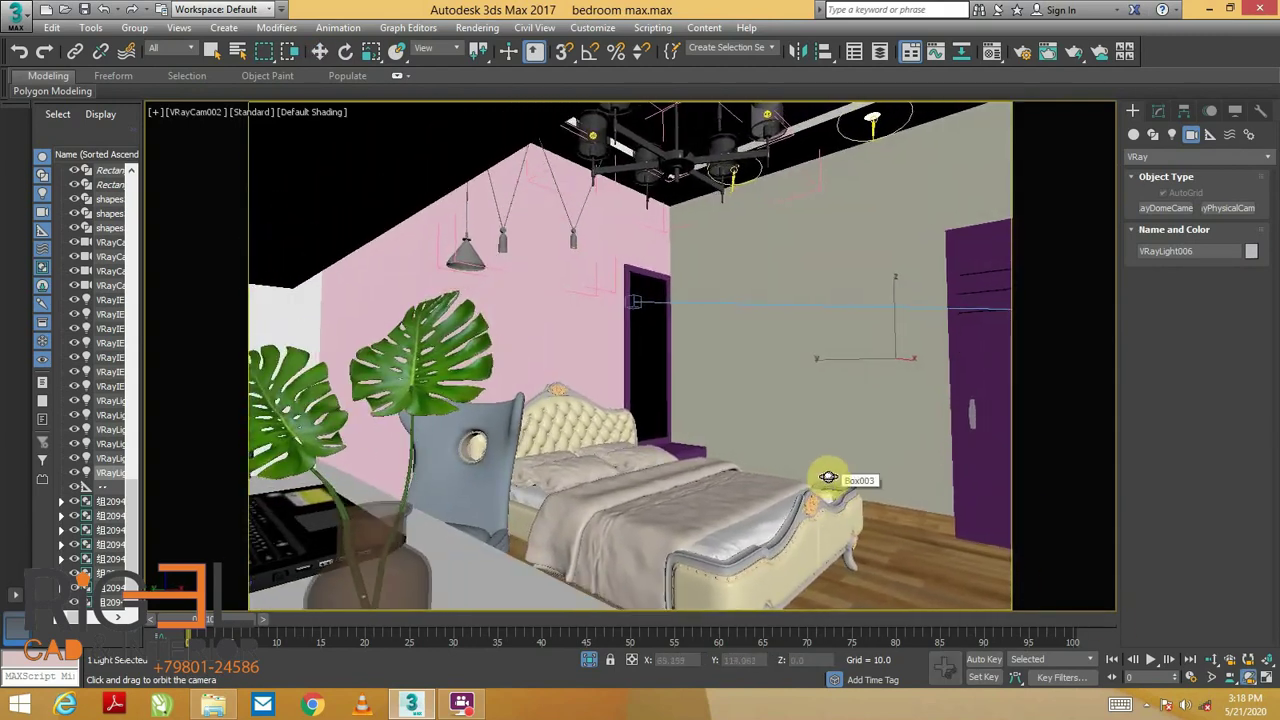
pyautogui.hotkey('shift', 'q')
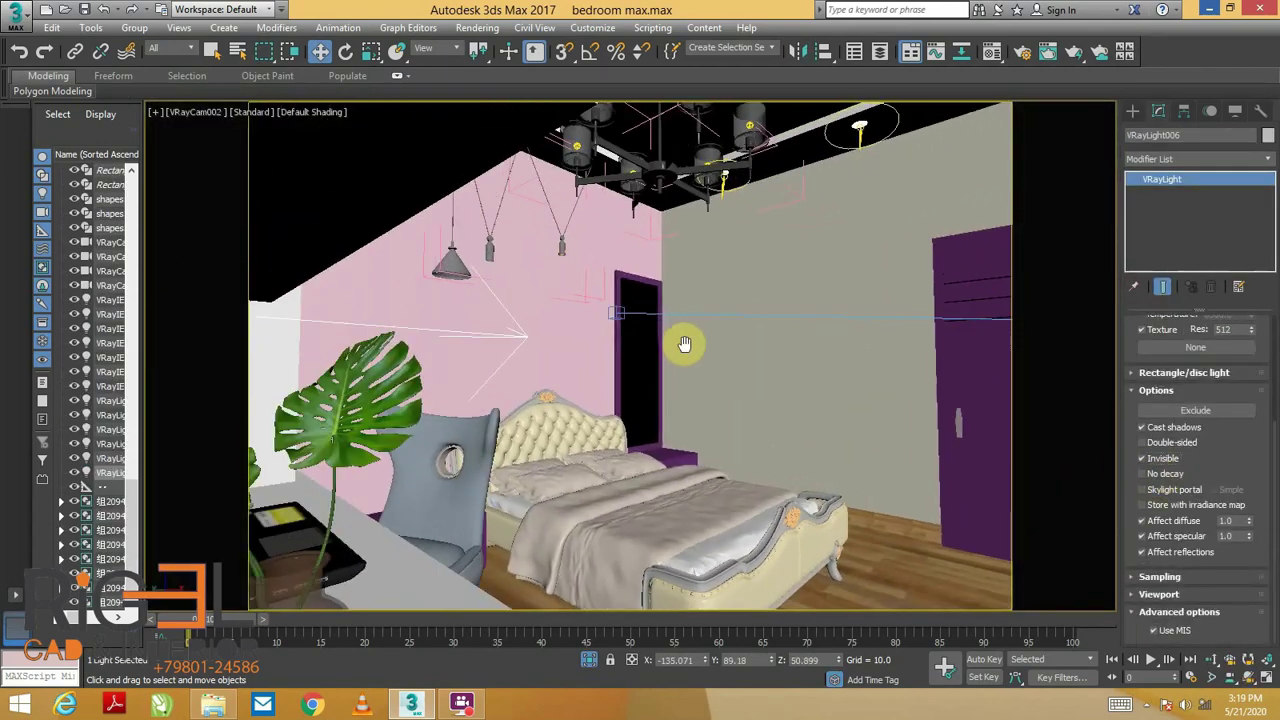
pyautogui.hotkey('shift', 'q')
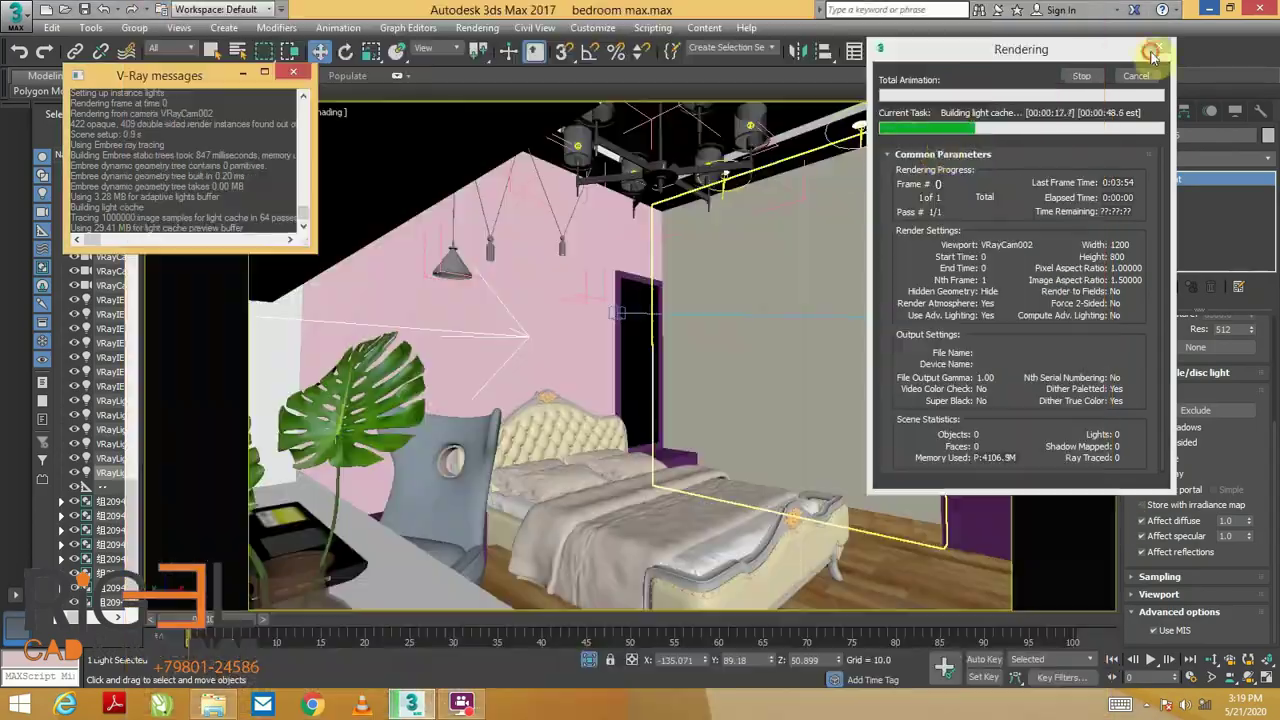
# Open Render Setup, select the VRayIES006 light and restart the render in a region
pyautogui.click(1152, 52)
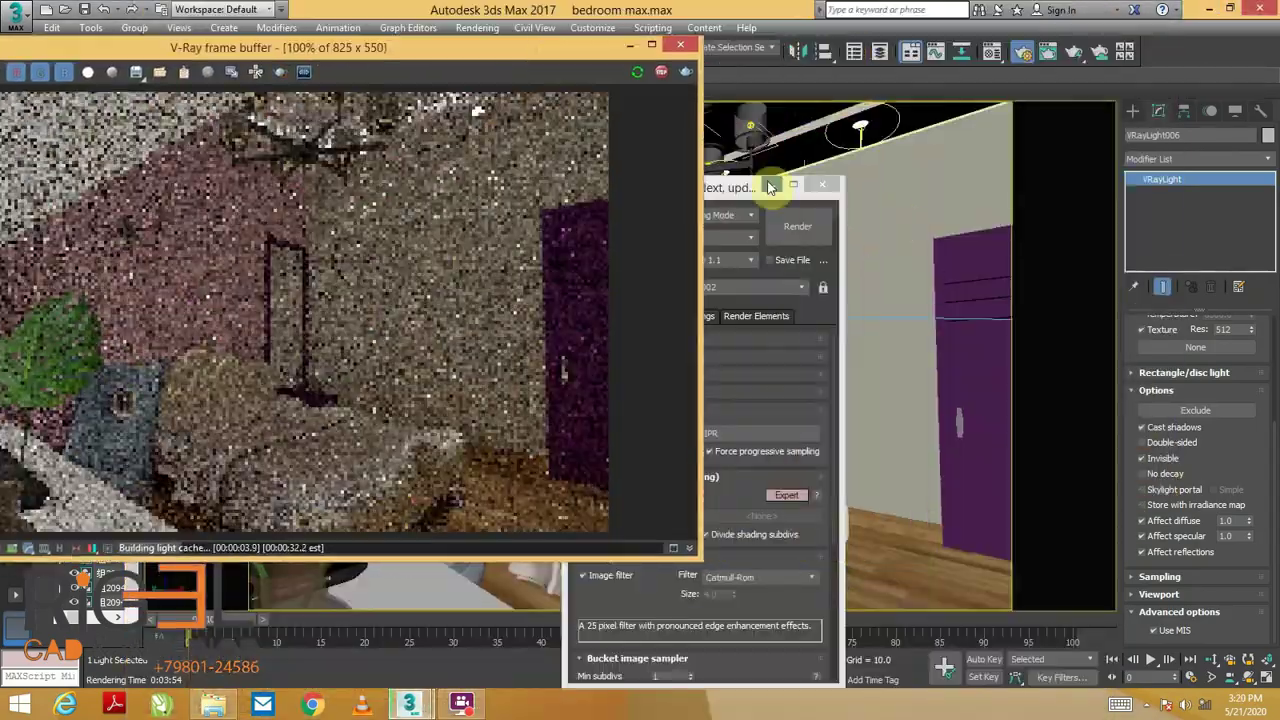
pyautogui.click(770, 187)
pyautogui.click(857, 157)
pyautogui.scroll(-5, 1220, 400)
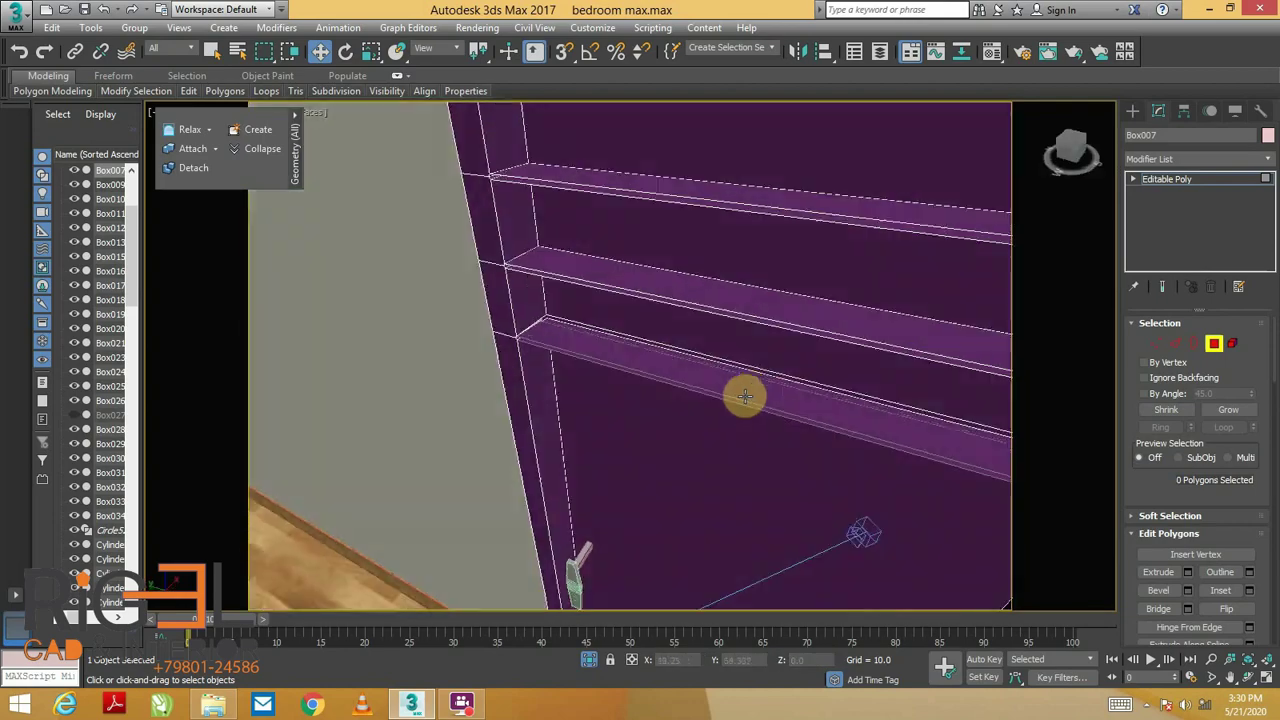
# Look through the bedroom camera, re-aim it at the bed and start a test render
pyautogui.press('c')
pyautogui.doubleClick(590, 240)
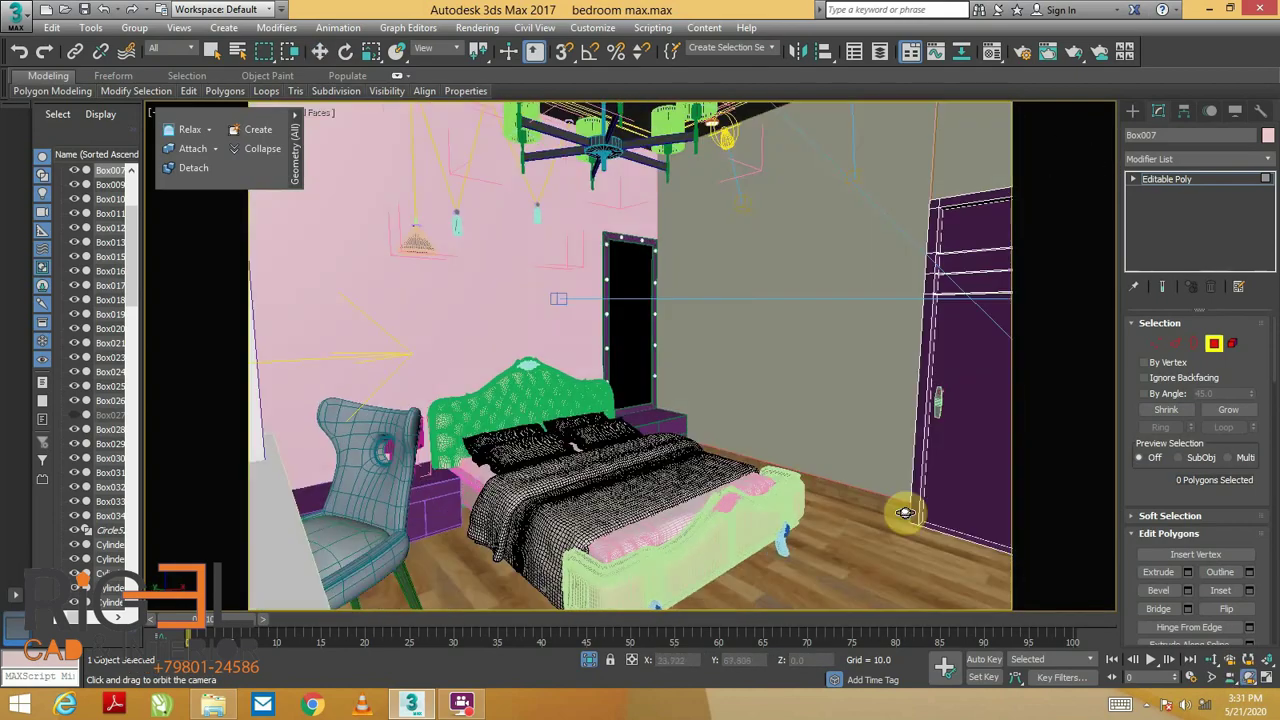
pyautogui.moveTo(849, 331); pyautogui.dragTo(936, 459)
pyautogui.hotkey('shift', 'q')
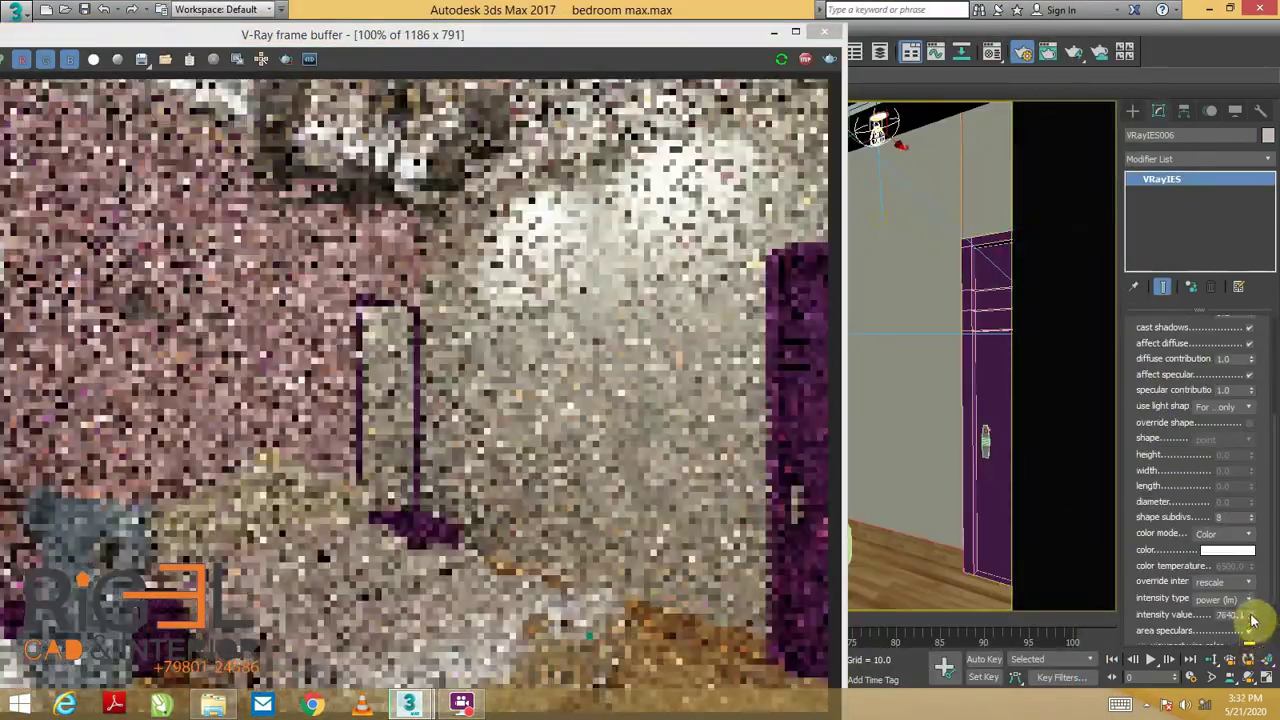
# Raise the VRayIES006 light's intensity to 3000 and close the render window
pyautogui.moveTo(1257, 614); pyautogui.dragTo(1258, 570)
pyautogui.doubleClick(1224, 564)
pyautogui.write('3000')
pyautogui.press('Return')
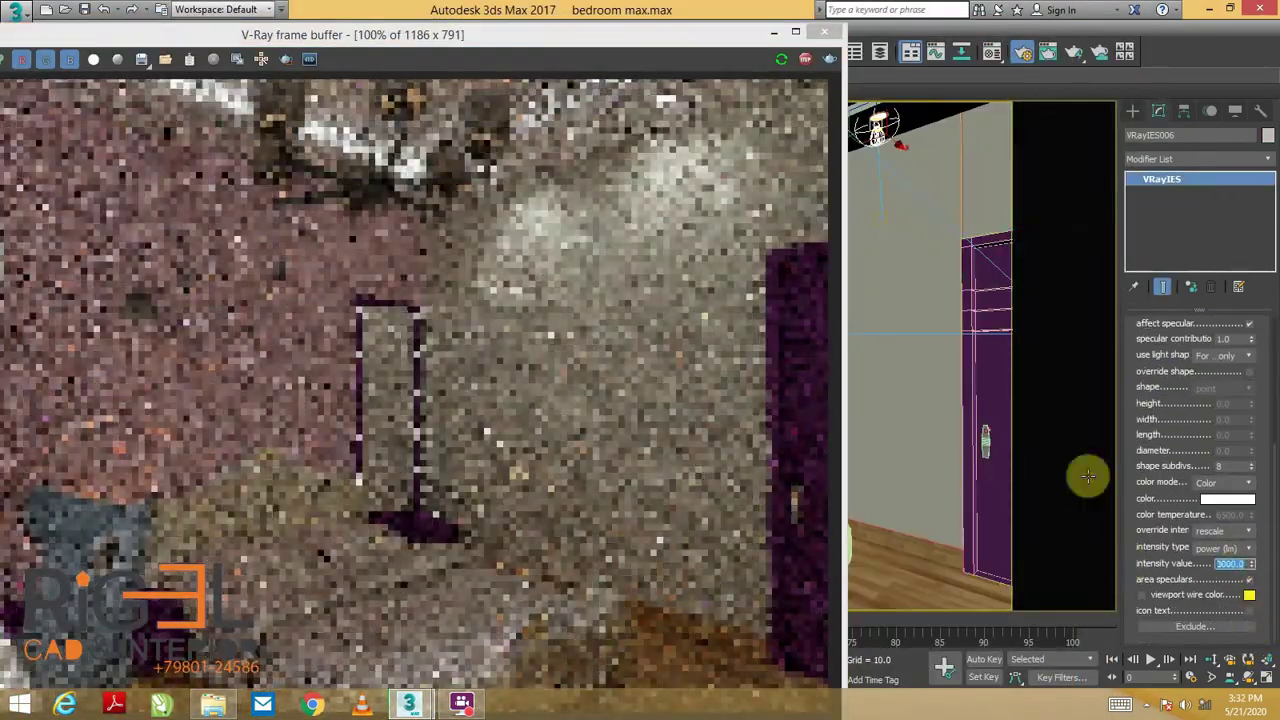
pyautogui.click(826, 34)
# Adjust Render Setup settings (Mitchell-Netravali filter, 0.001 noise threshold, global switches) and re-render
pyautogui.press('F10')
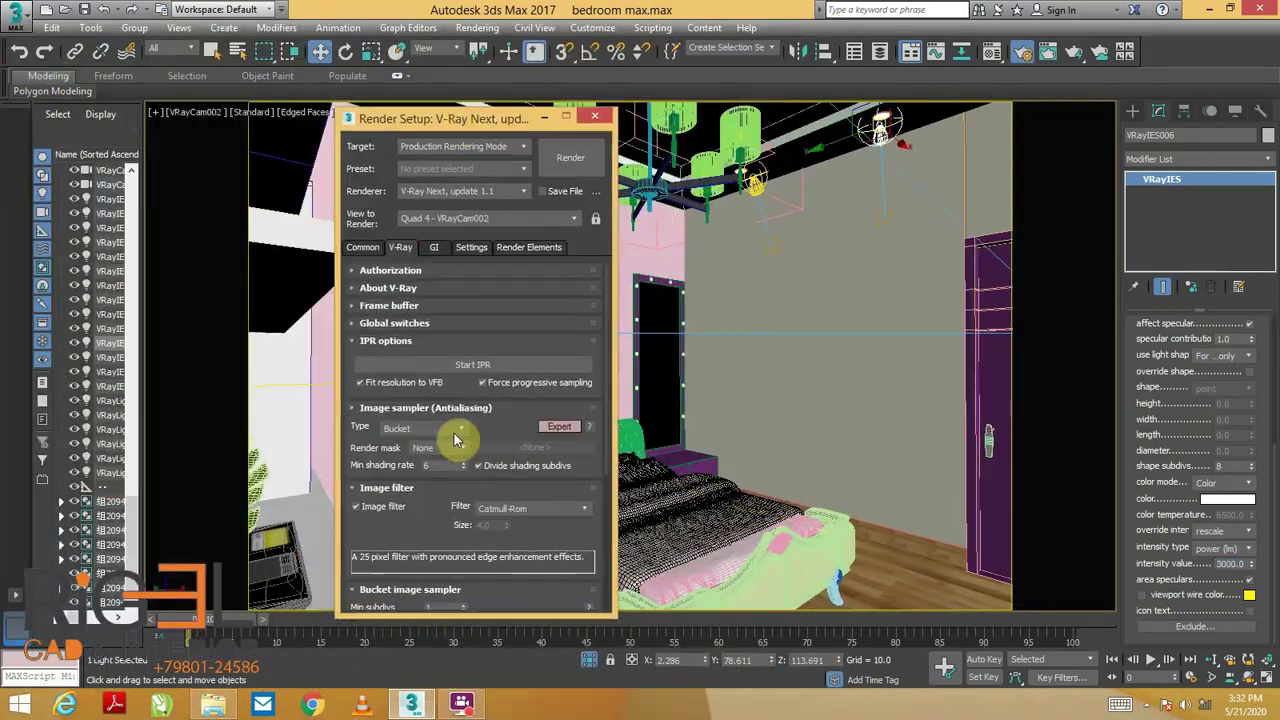
pyautogui.scroll(-2, 469, 550)
pyautogui.hotkey('ctrl', 'Tab')
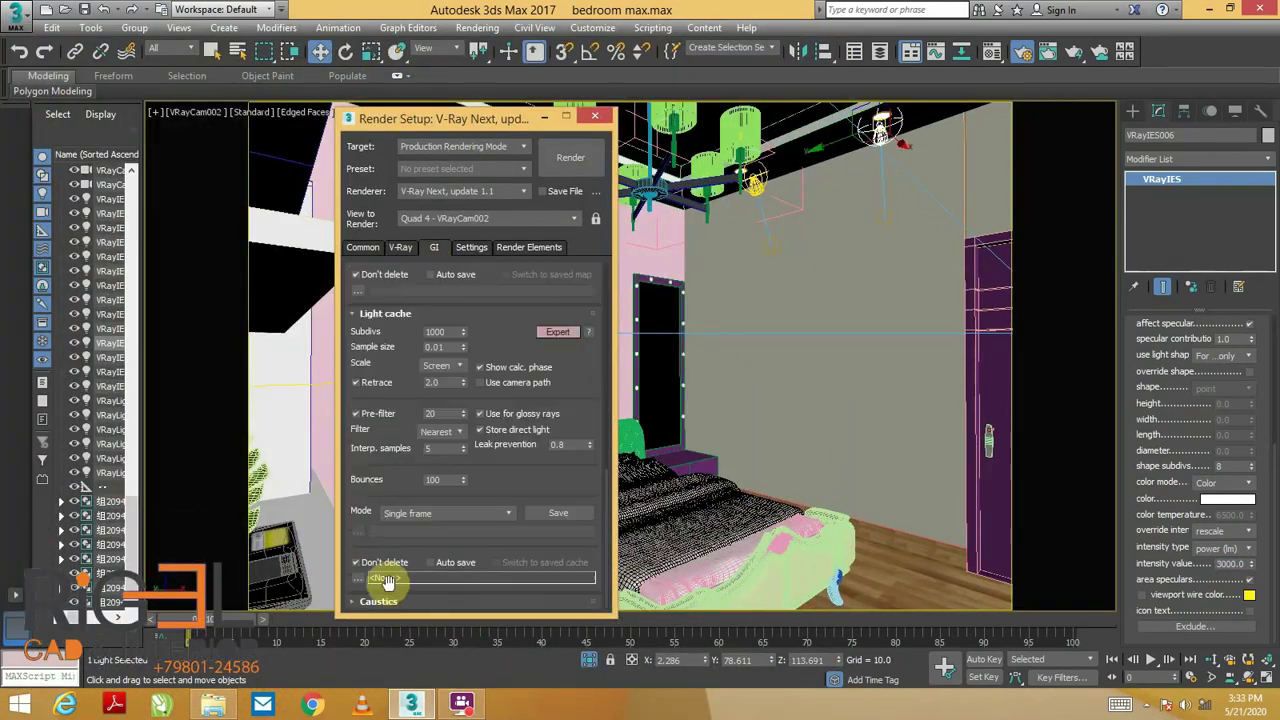
pyautogui.hotkey('shift', 'q')
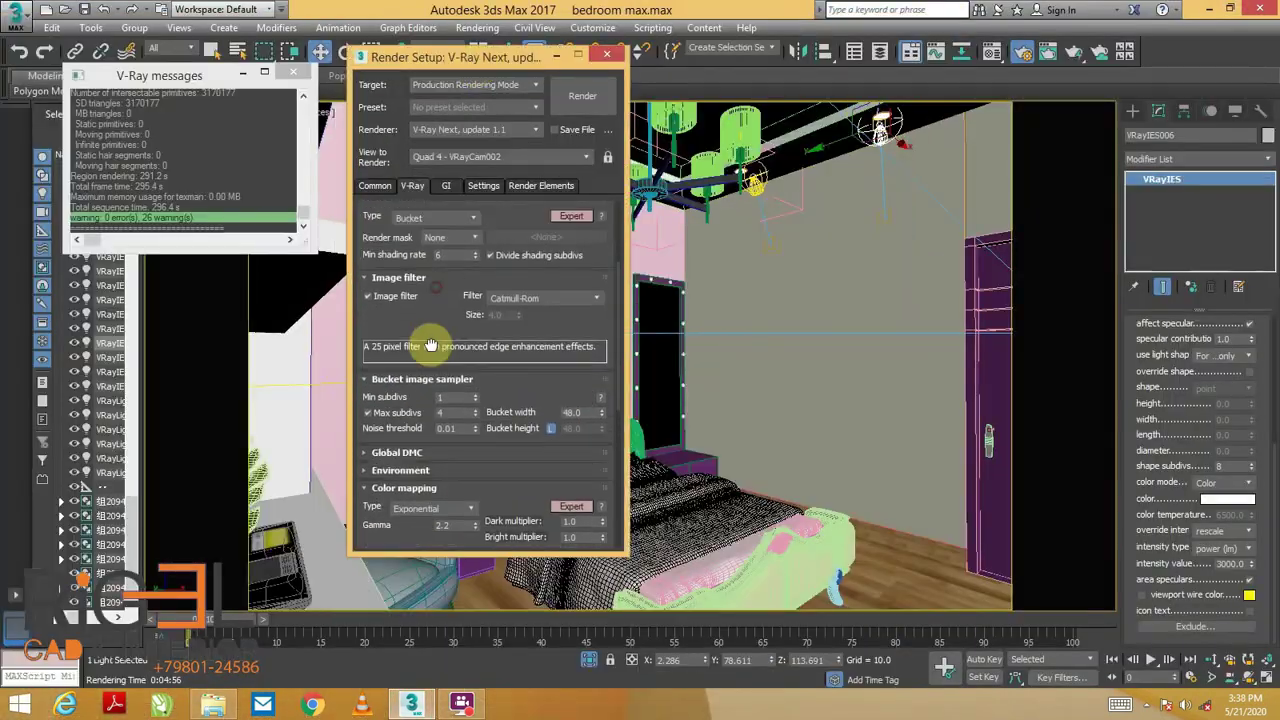
pyautogui.scroll(3, 431, 346)
pyautogui.scroll(2, 431, 346)
pyautogui.scroll(3, 431, 346)
pyautogui.click(436, 303)
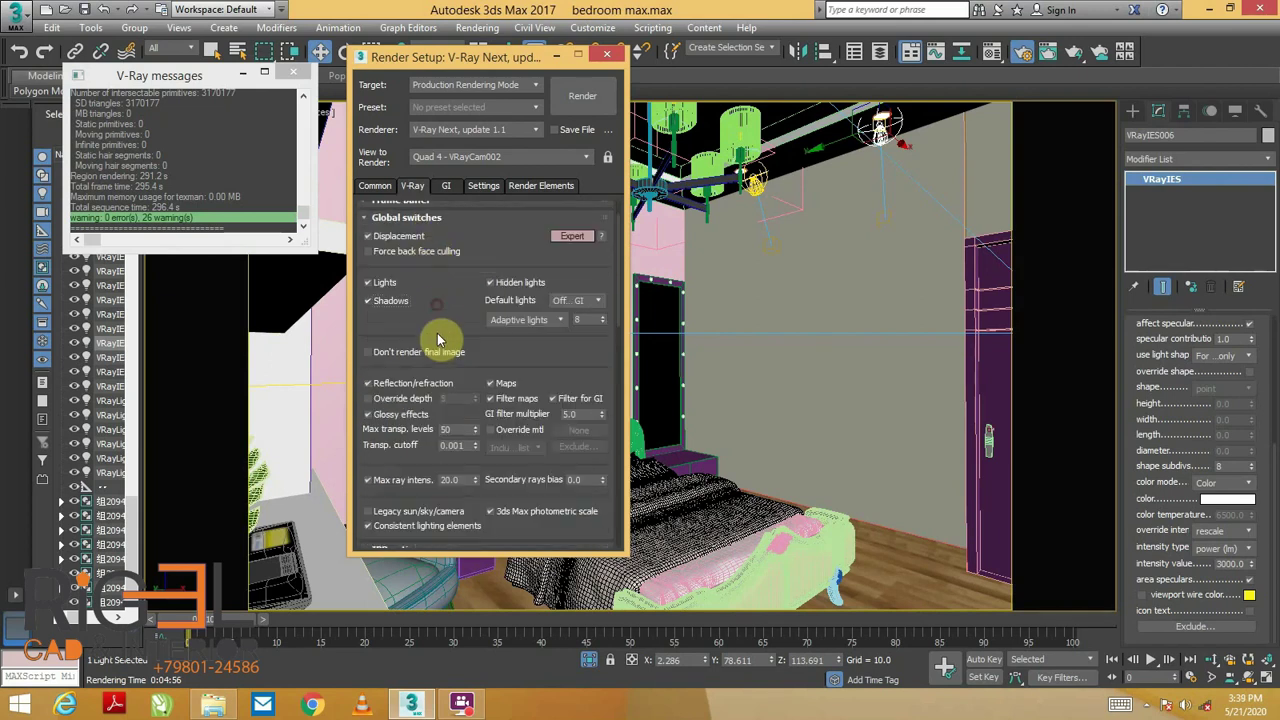
pyautogui.scroll(-5, 437, 340)
pyautogui.scroll(-10, 357, 320)
pyautogui.hotkey('shift', 'q')
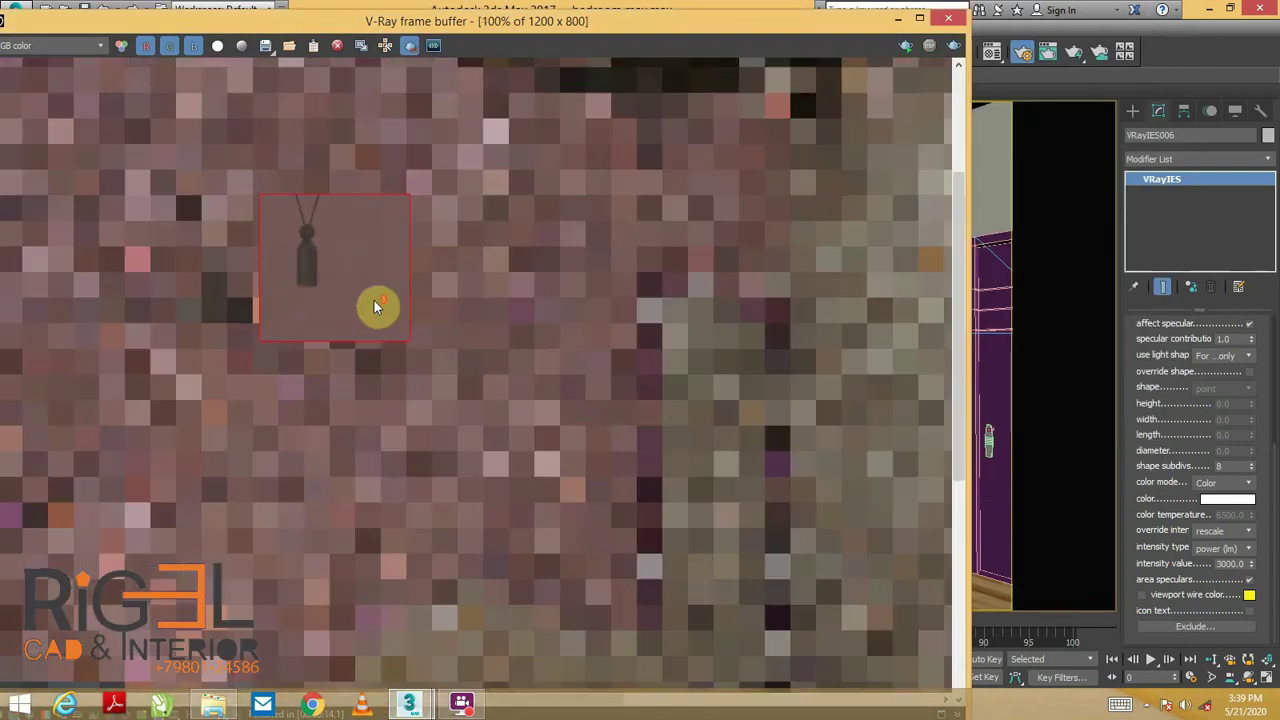
# Re-render a small region of the wall, then start a new full render
pyautogui.moveTo(627, 243); pyautogui.dragTo(857, 476)
pyautogui.hotkey('shift', 'q')
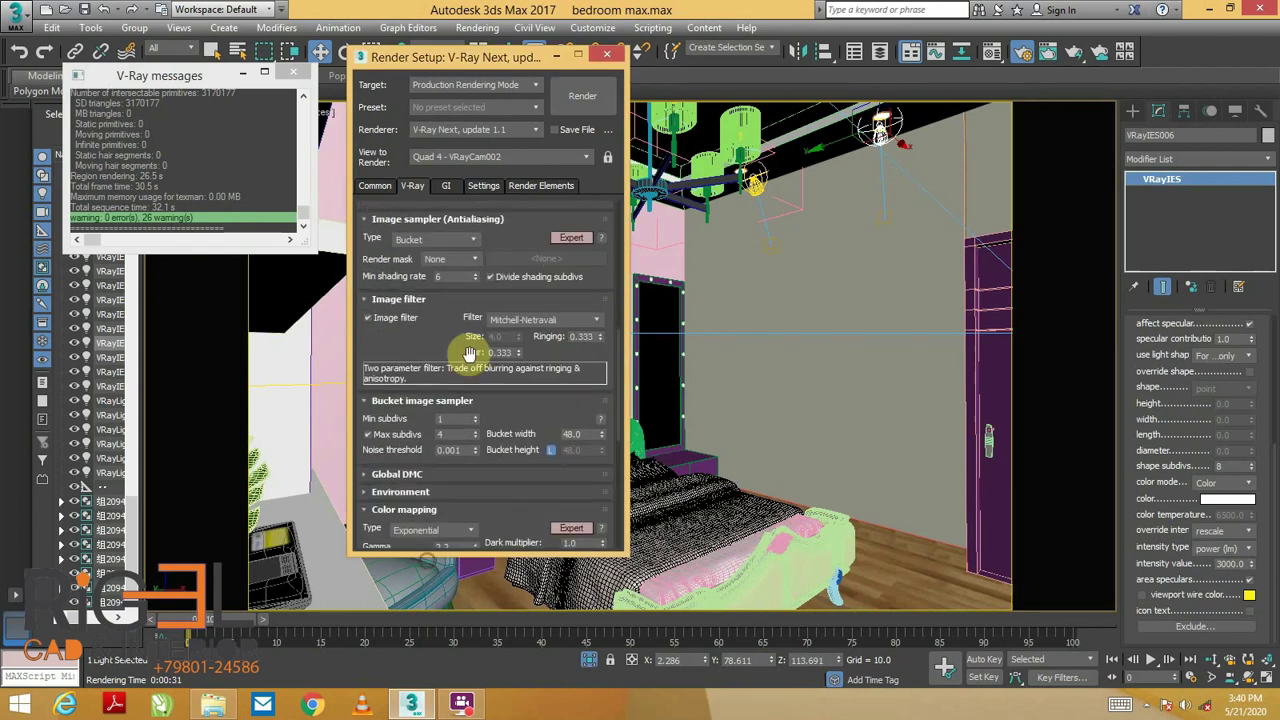
pyautogui.hotkey('shift', 'q')
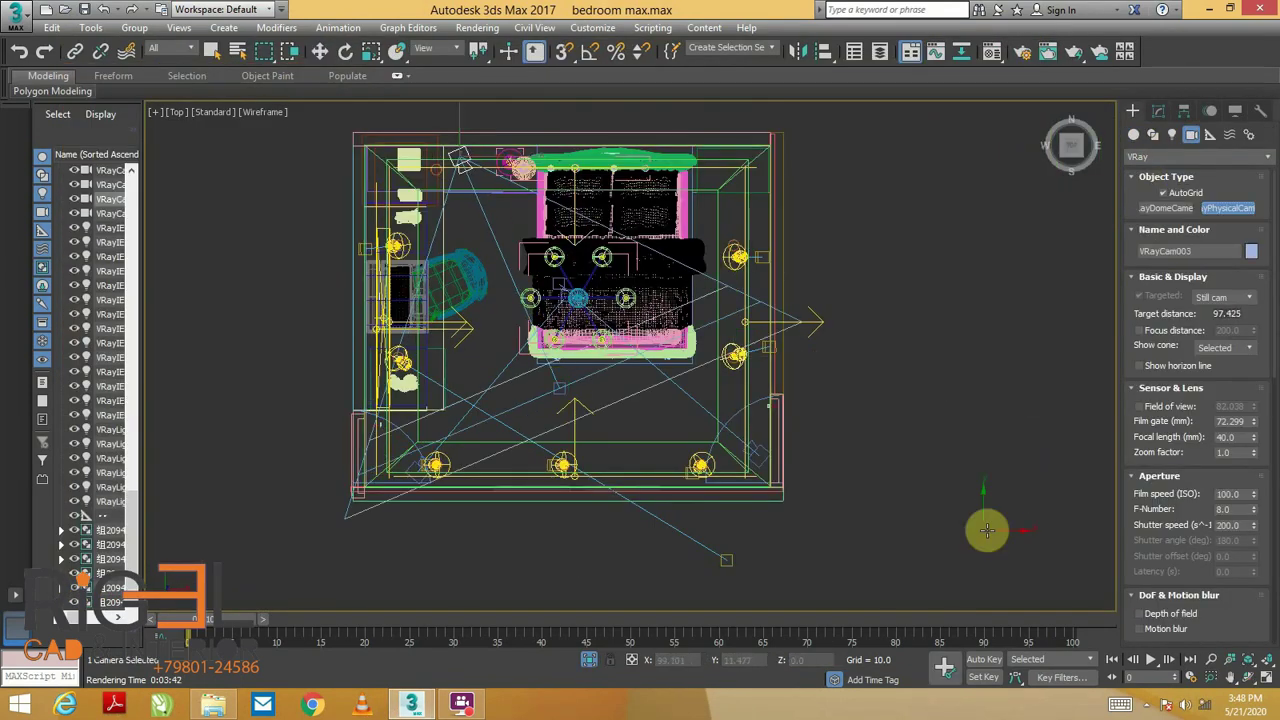
# Look through VRayCam003, nudge it toward the purple door and pictures, and render
pyautogui.press('c')
pyautogui.moveTo(686, 451); pyautogui.dragTo(740, 467)
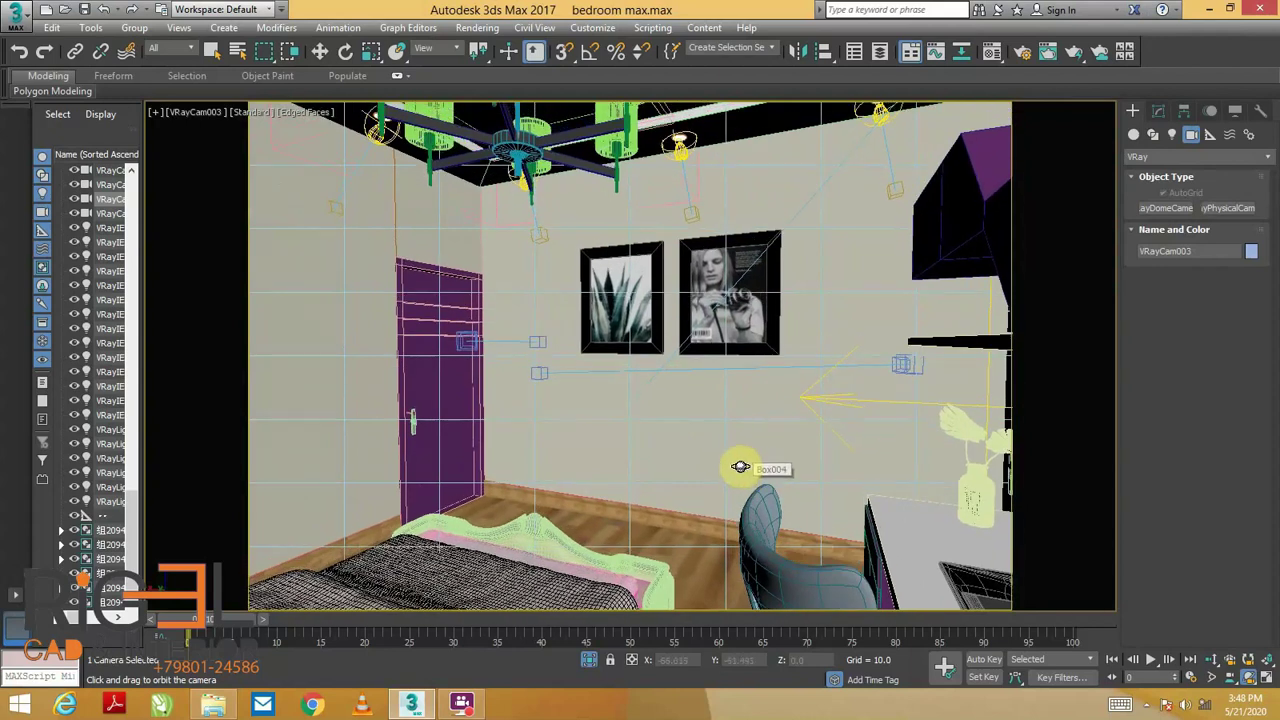
pyautogui.hotkey('shift', 'q')
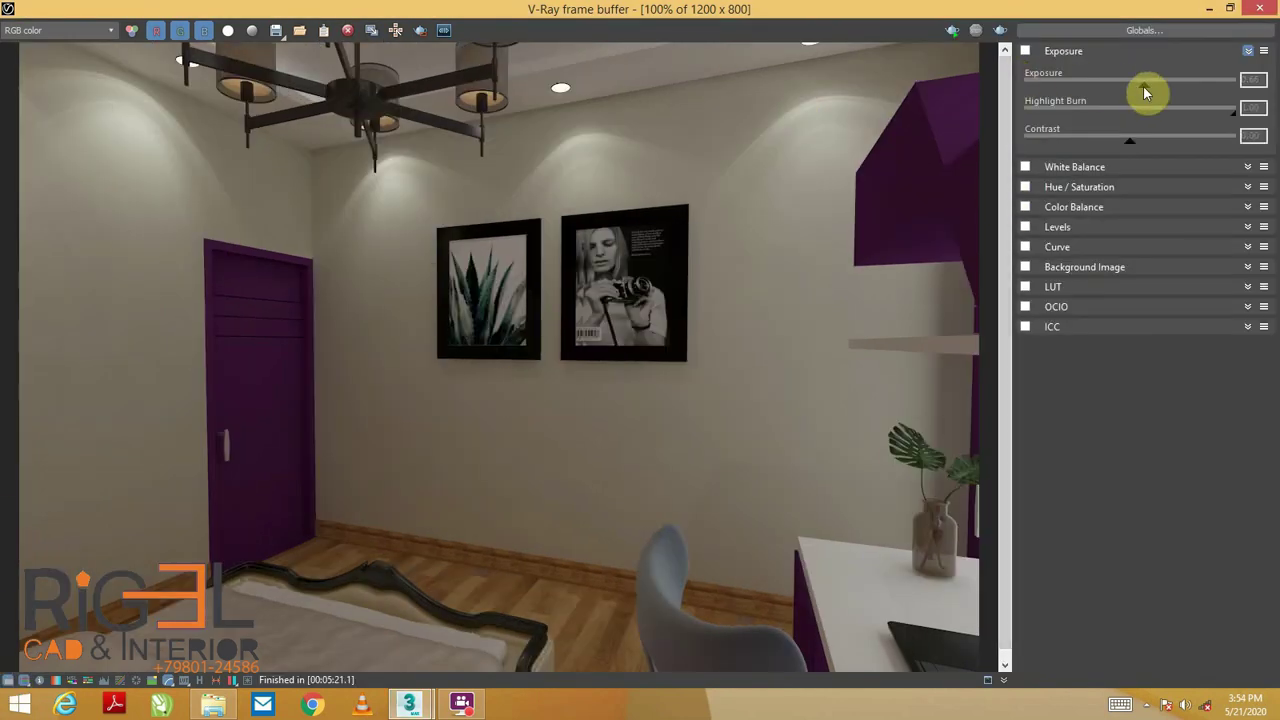
# In the frame buffer, enable exposure 1.15, set contrast to 0 and turn on white balance
pyautogui.moveTo(1146, 93)
pyautogui.mouseDown()
pyautogui.moveTo(1063, 63)
pyautogui.moveTo(1158, 90)
pyautogui.mouseUp()
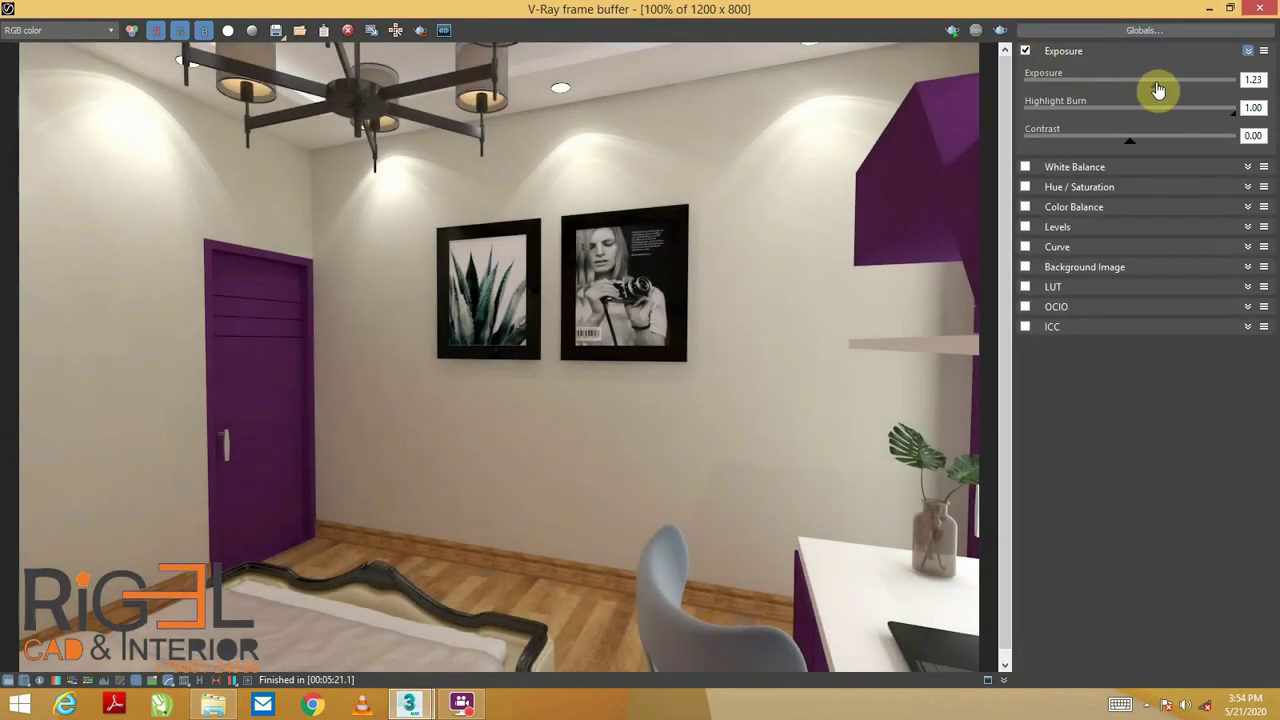
pyautogui.moveTo(1142, 142)
pyautogui.mouseDown()
pyautogui.moveTo(1163, 140)
pyautogui.moveTo(1116, 139)
pyautogui.mouseUp()
pyautogui.write('0')
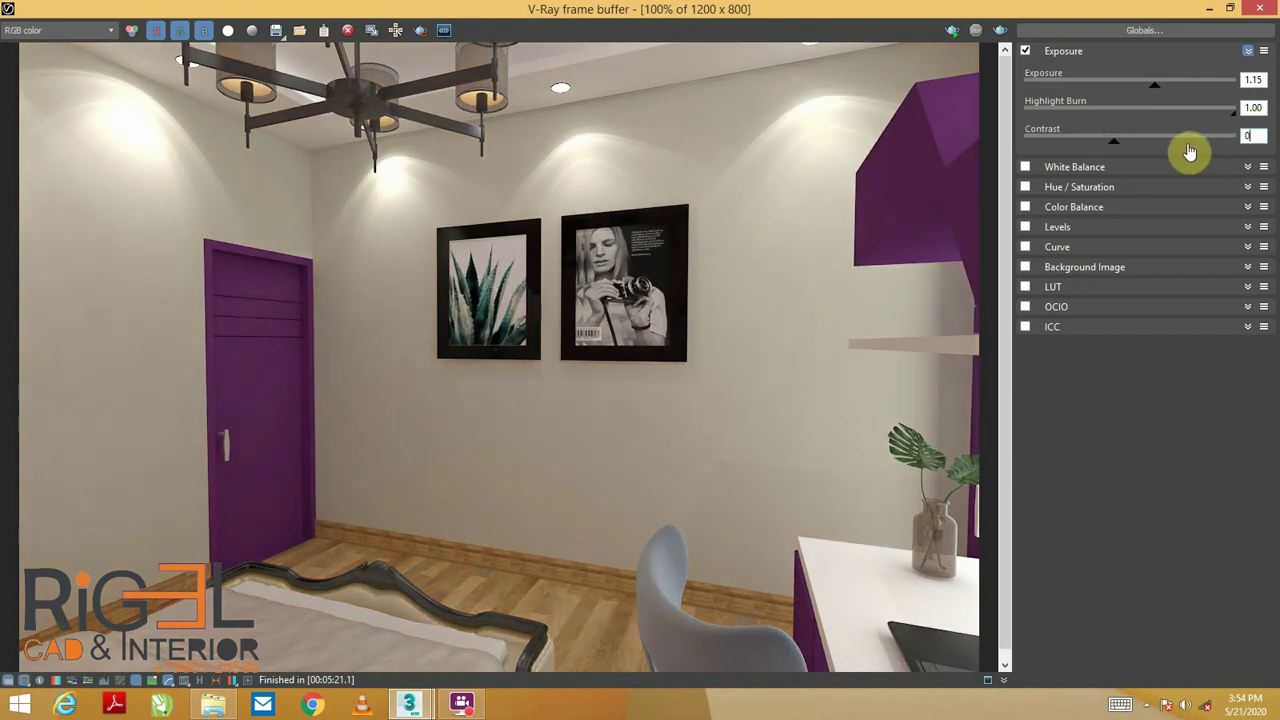
pyautogui.press('Return')
pyautogui.click(1090, 167)
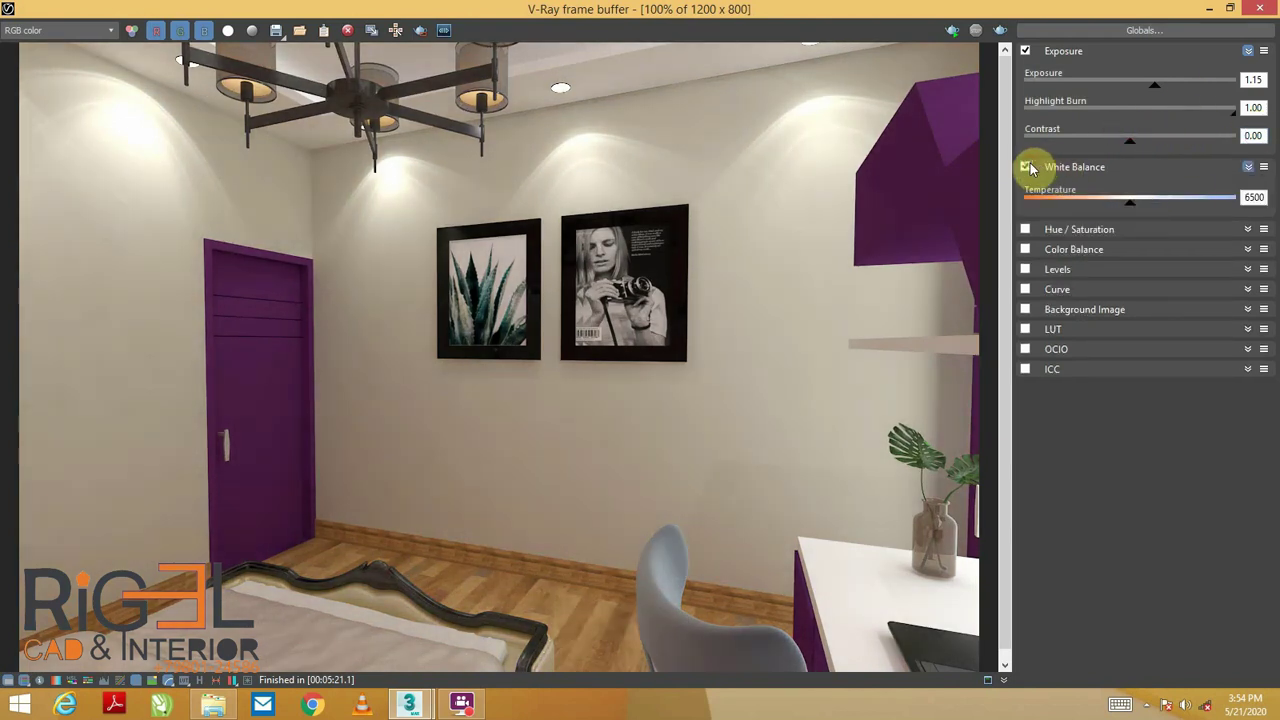